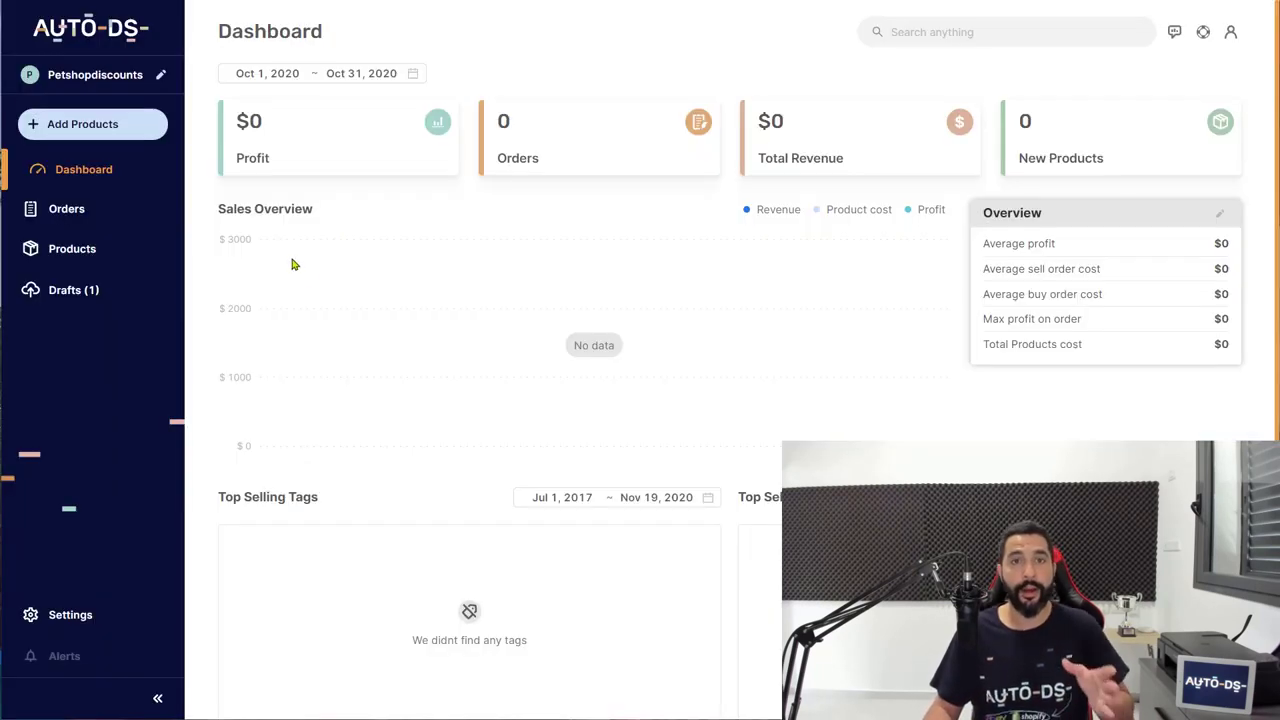
Step: Copy the CHRUNONE Poop Scooper's Amazon page URL and start adding a new AutoDS product
left_click(67, 298)
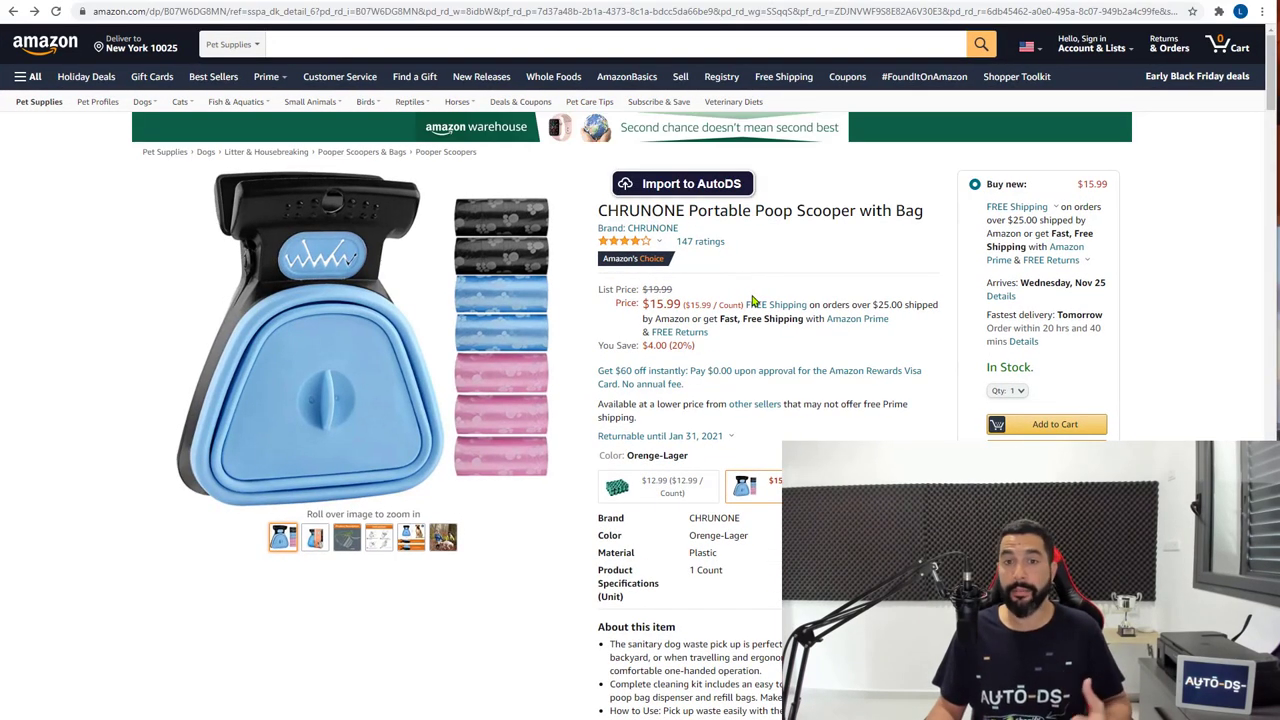
left_click(600, 12)
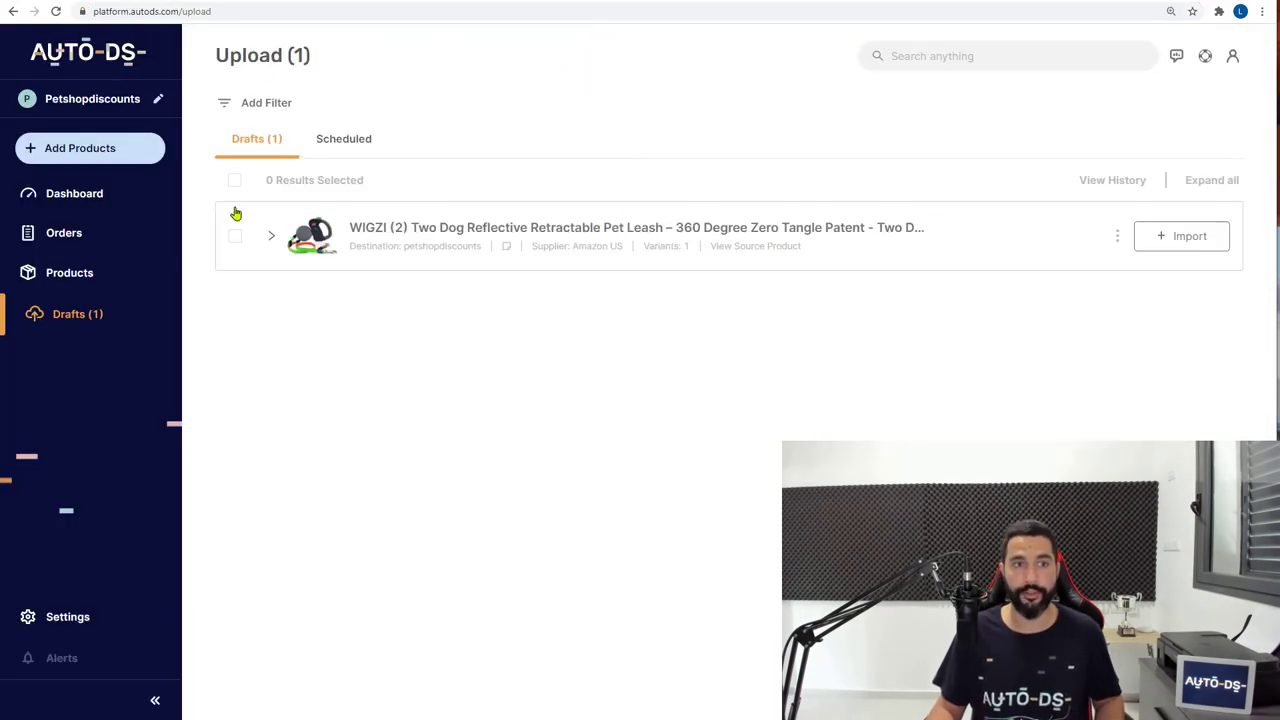
left_click(89, 152)
Step: Paste the scooper's Amazon link and pass General, Pricing and Shipping, adding it as a draft
key("ctrl+v")
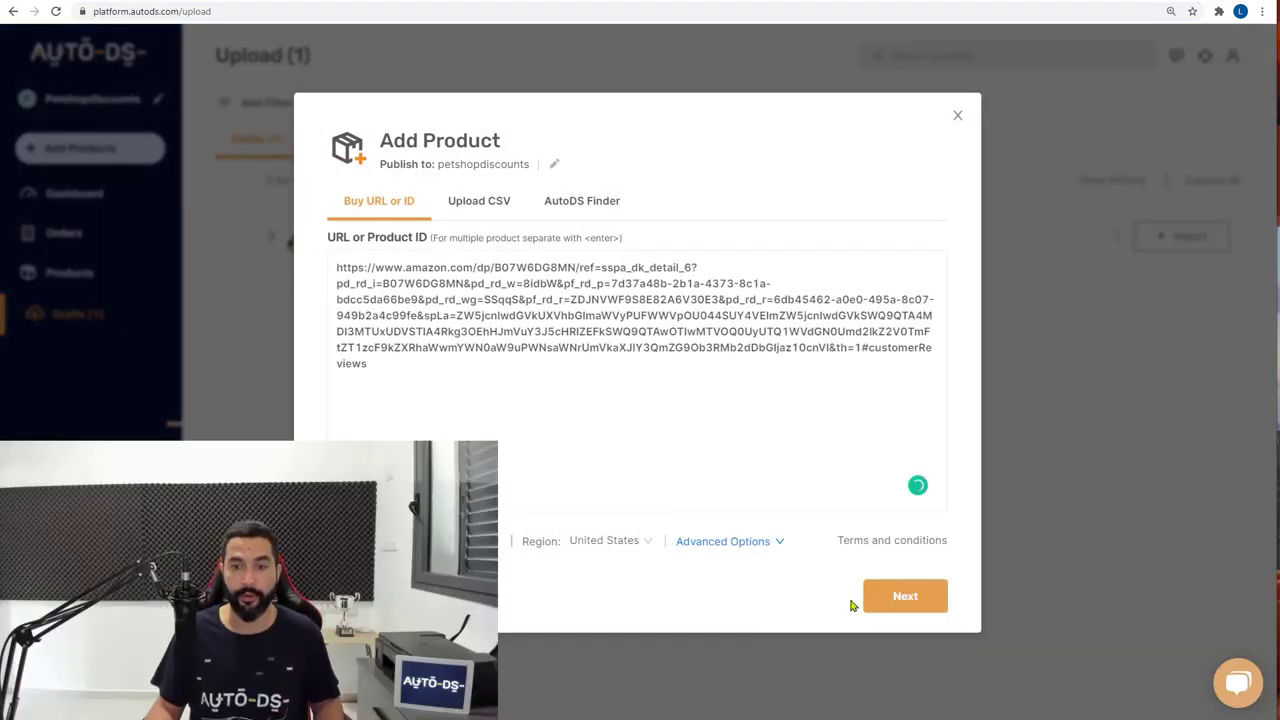
left_click(875, 594)
left_click(875, 594)
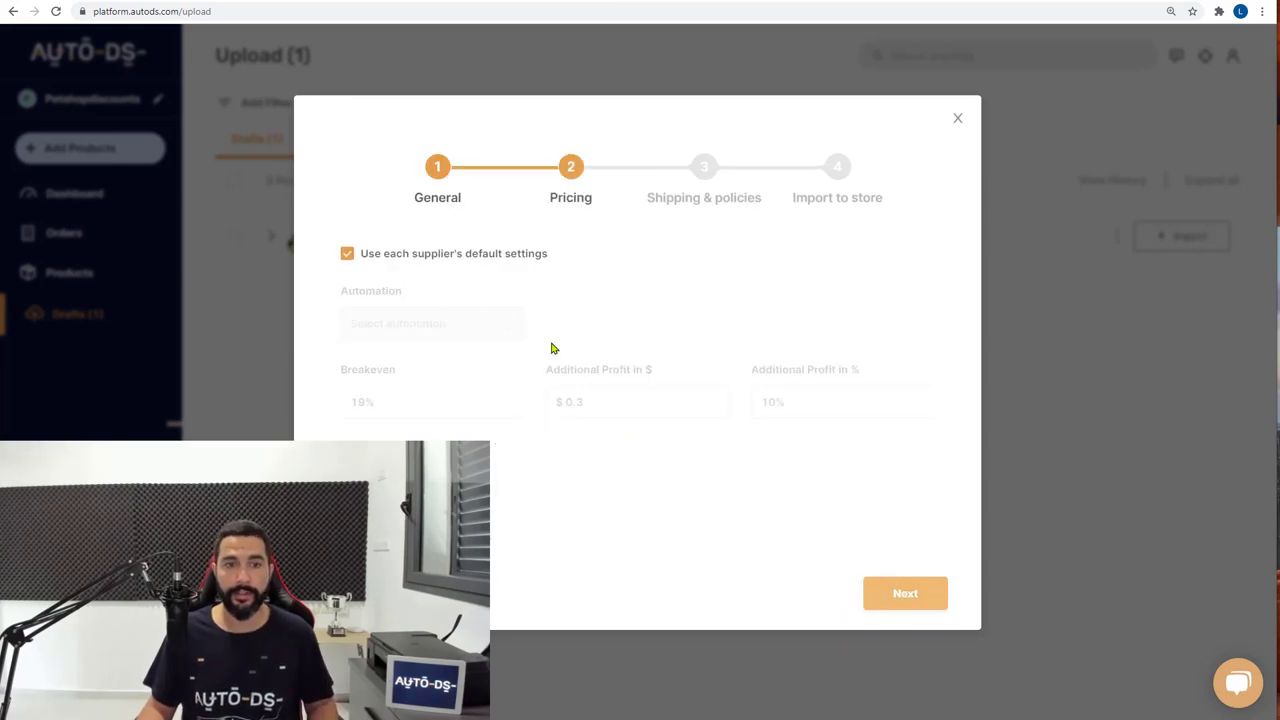
left_click(916, 597)
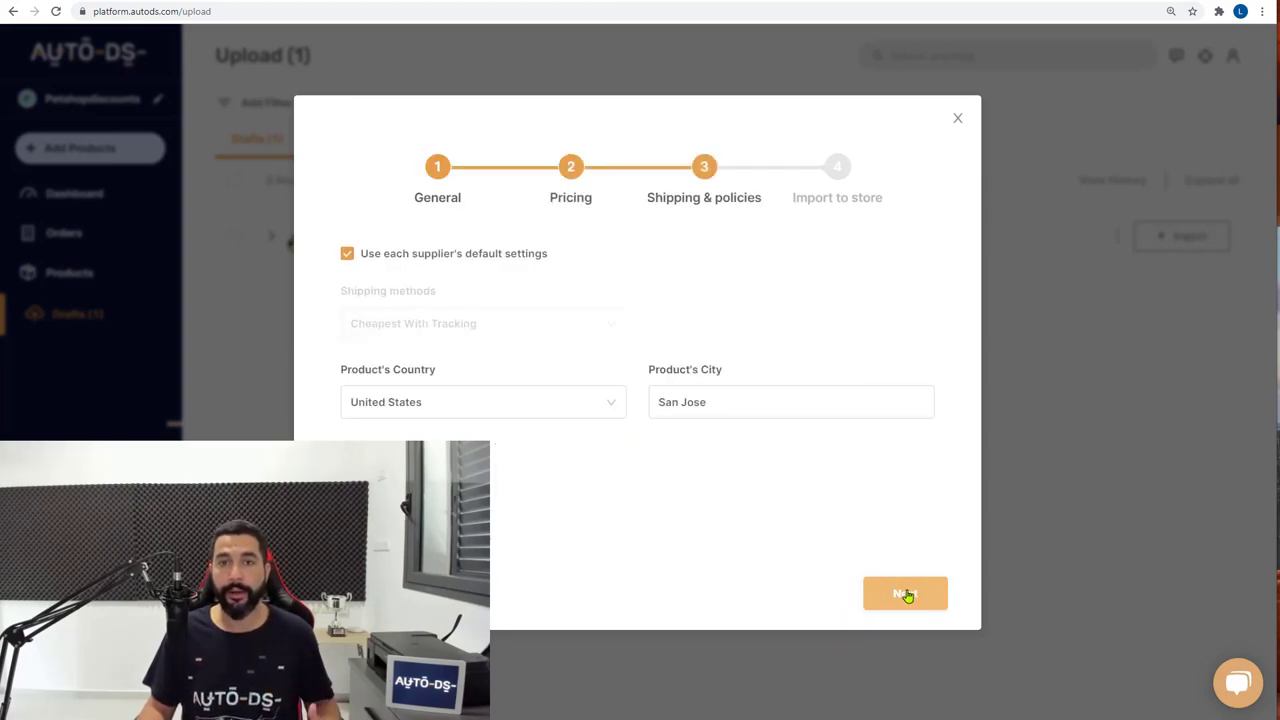
left_click(903, 594)
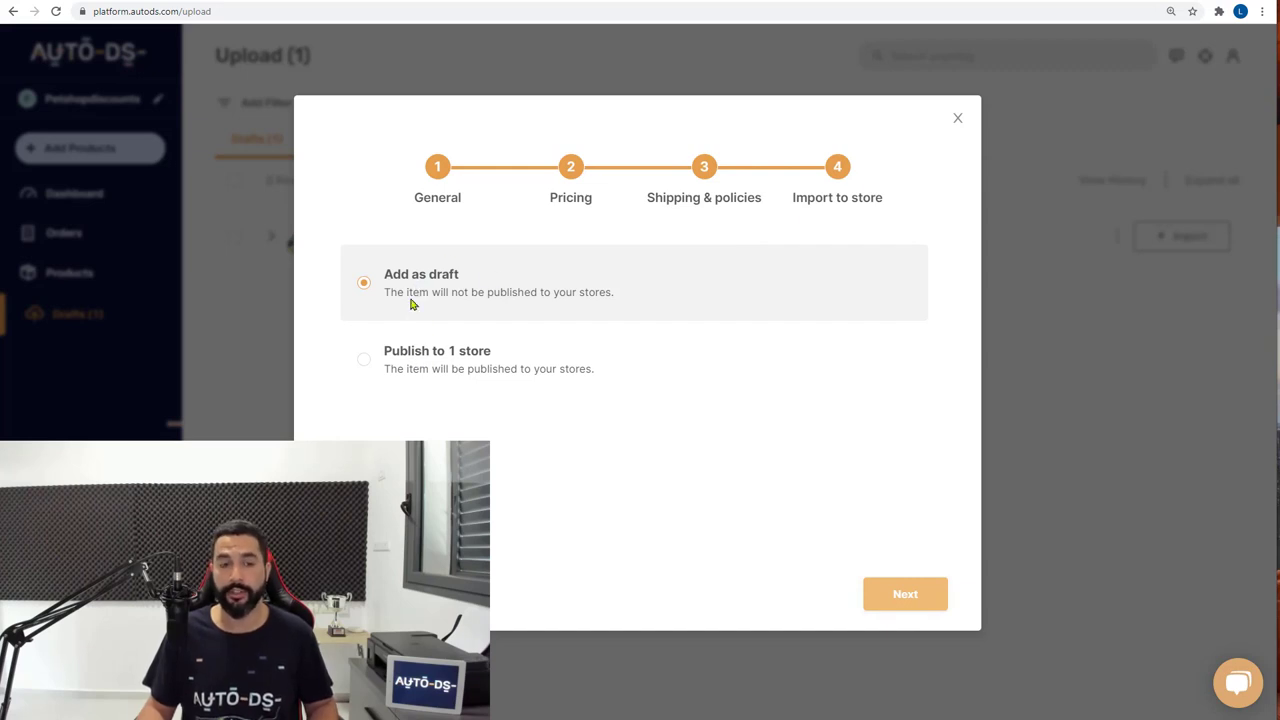
left_click(888, 593)
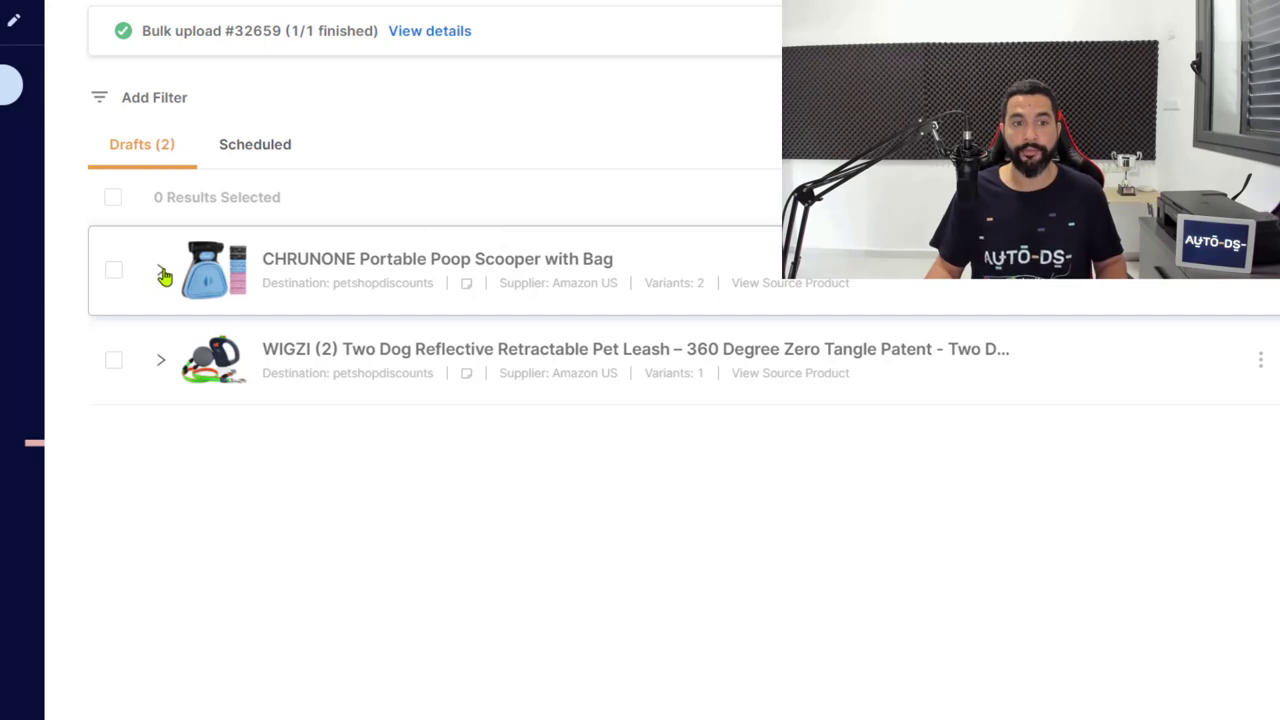
Step: Expand the WIGZI leash draft's details and collapse the CHRUNONE scooper row
left_click(161, 273)
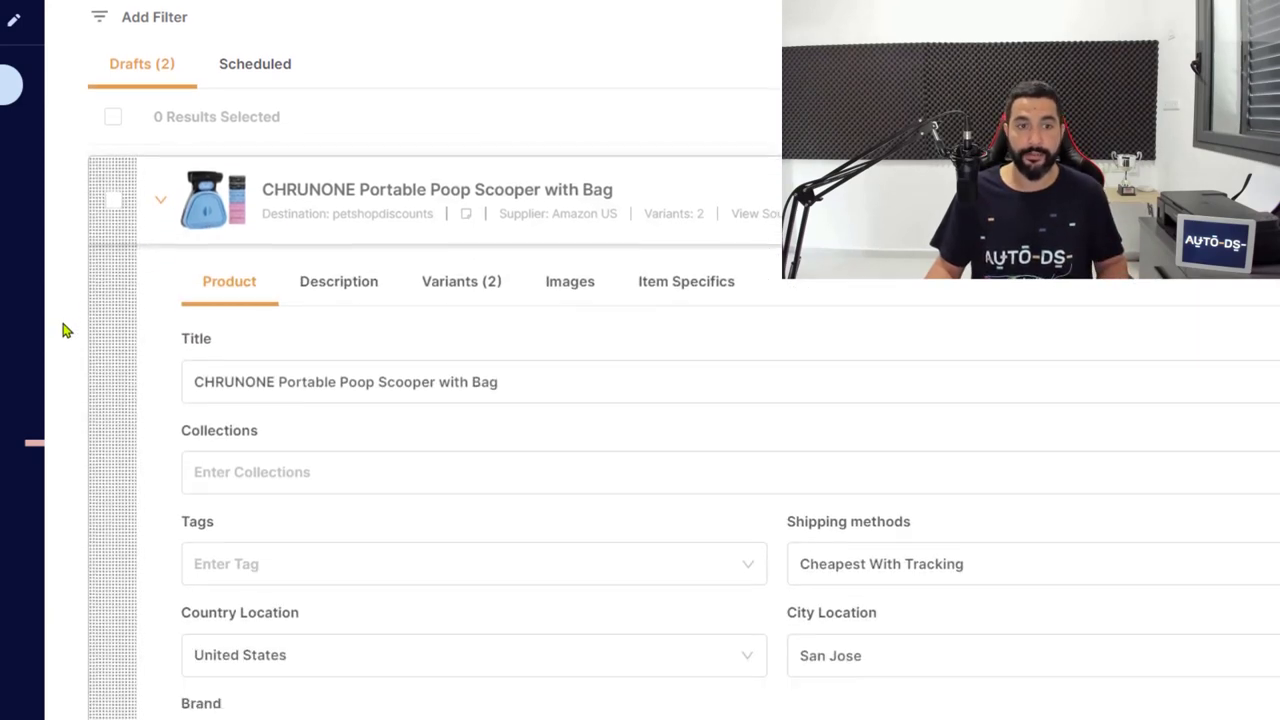
scroll(206, 679, "down", 3)
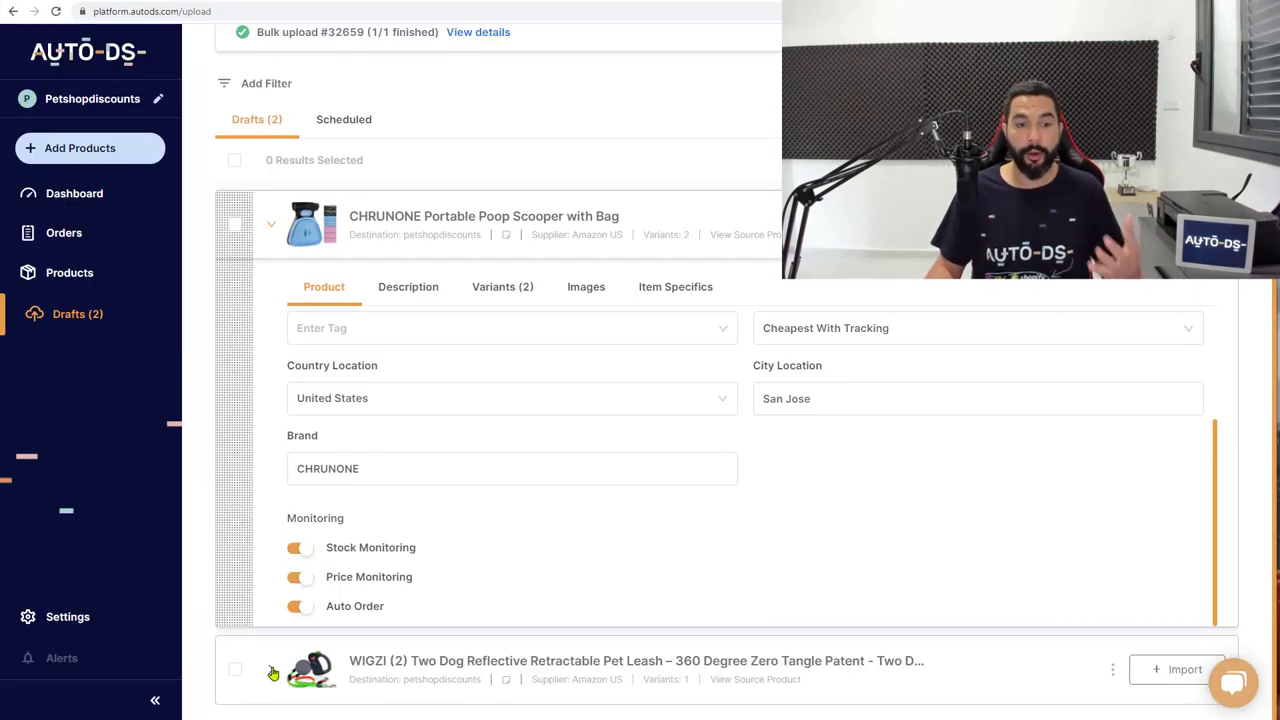
left_click(273, 673)
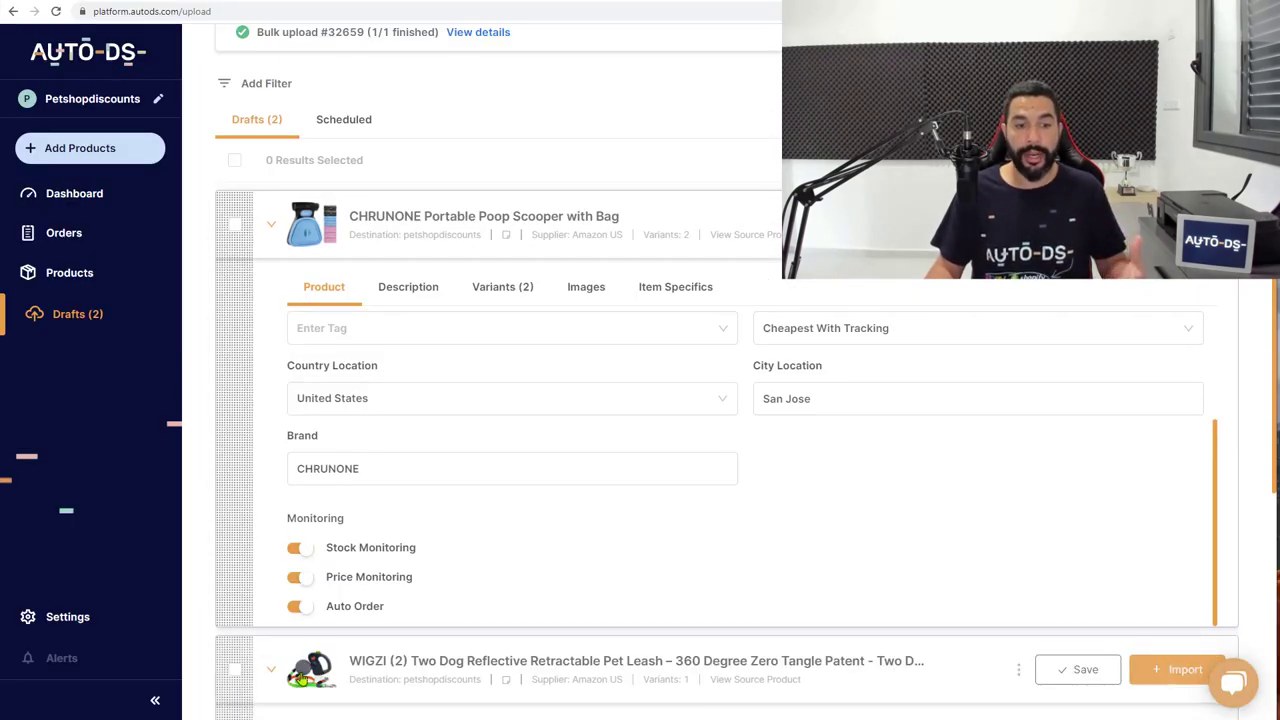
scroll(460, 663, "down", 2)
scroll(310, 609, "up", 2)
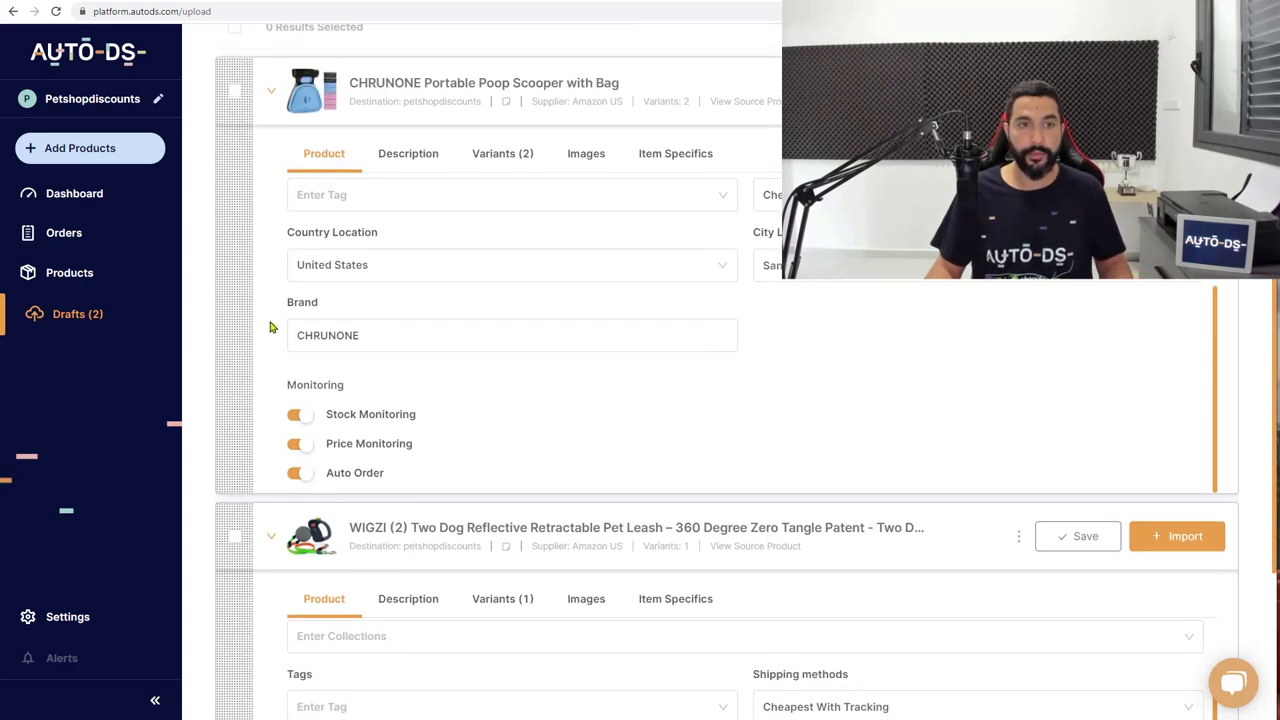
left_click(273, 190)
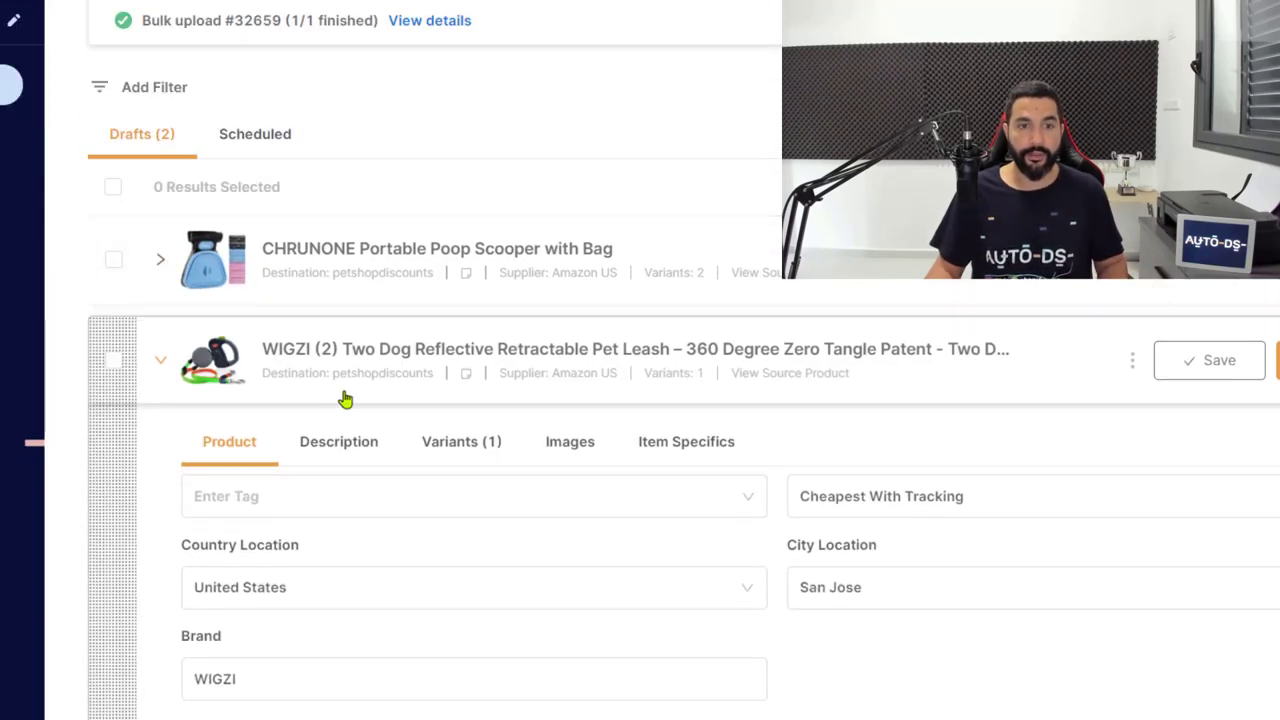
scroll(274, 509, "up", 3)
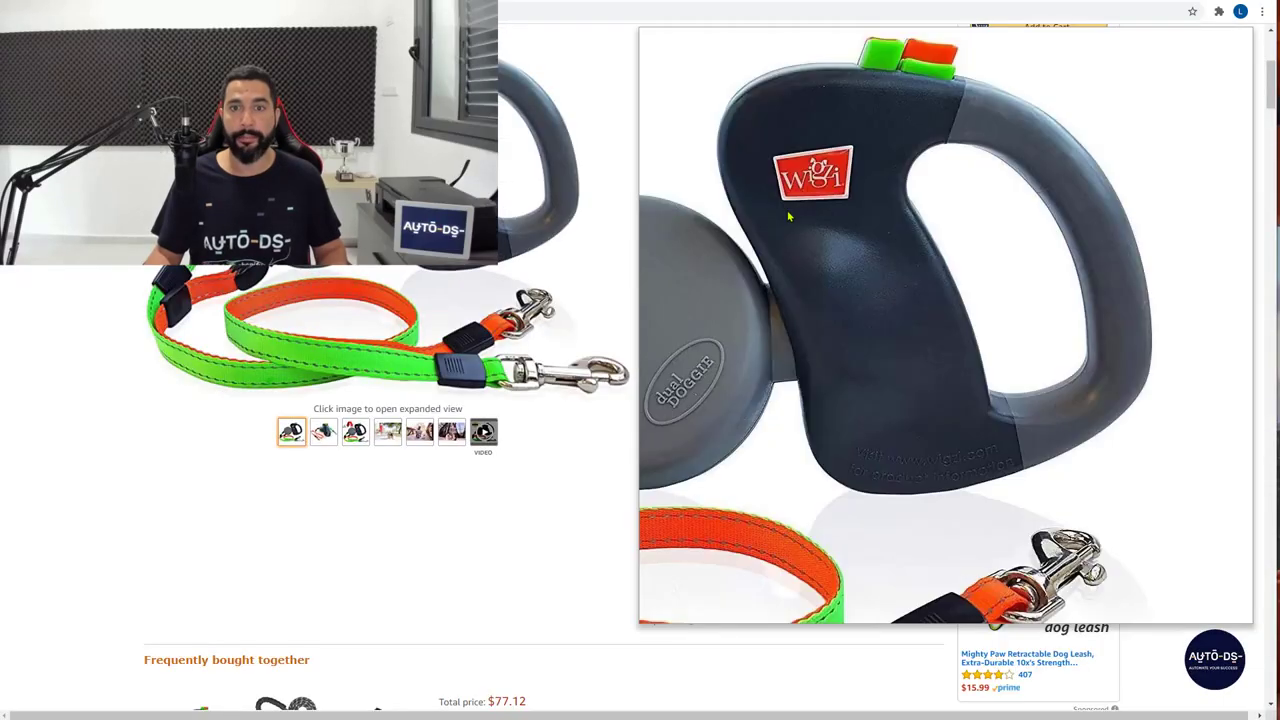
Step: Remove the 'WIGZI (2)' brand, the dash and '360 Degree Zero Tangle Patent' from the title
scroll(644, 291, "up", 2)
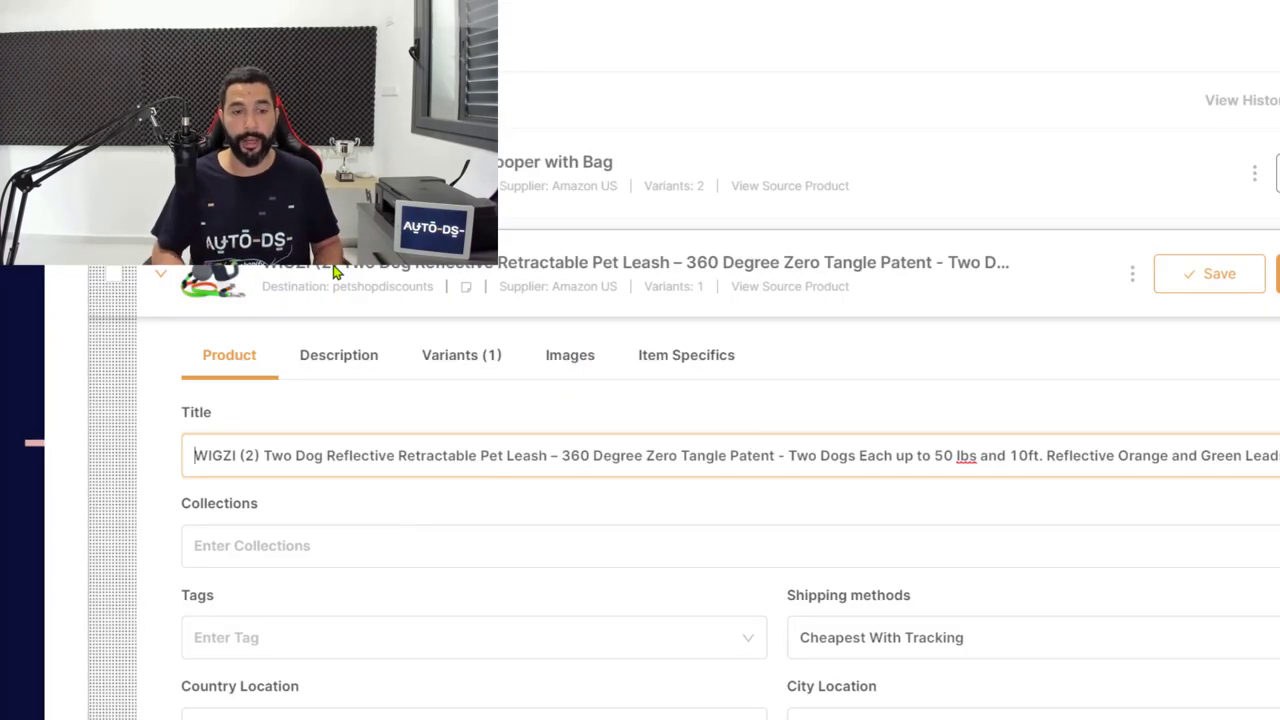
key("shift+Right")
key("shift+Right")
key("shift+Right")
key("shift+Right")
key("shift+Right")
key("shift+Right")
key("shift+Right")
key("shift+Right")
key("shift+Right")
key("shift+Right")
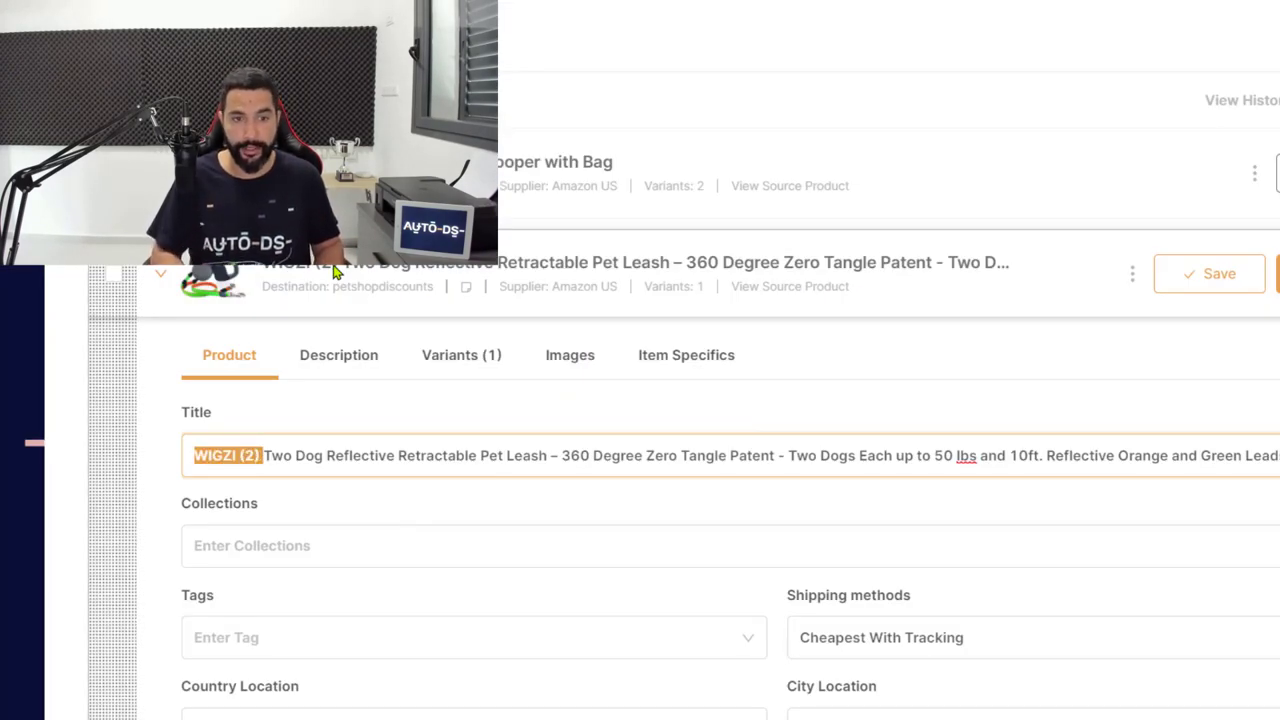
key("BackSpace")
key("ctrl+Right")
key("ctrl+Right")
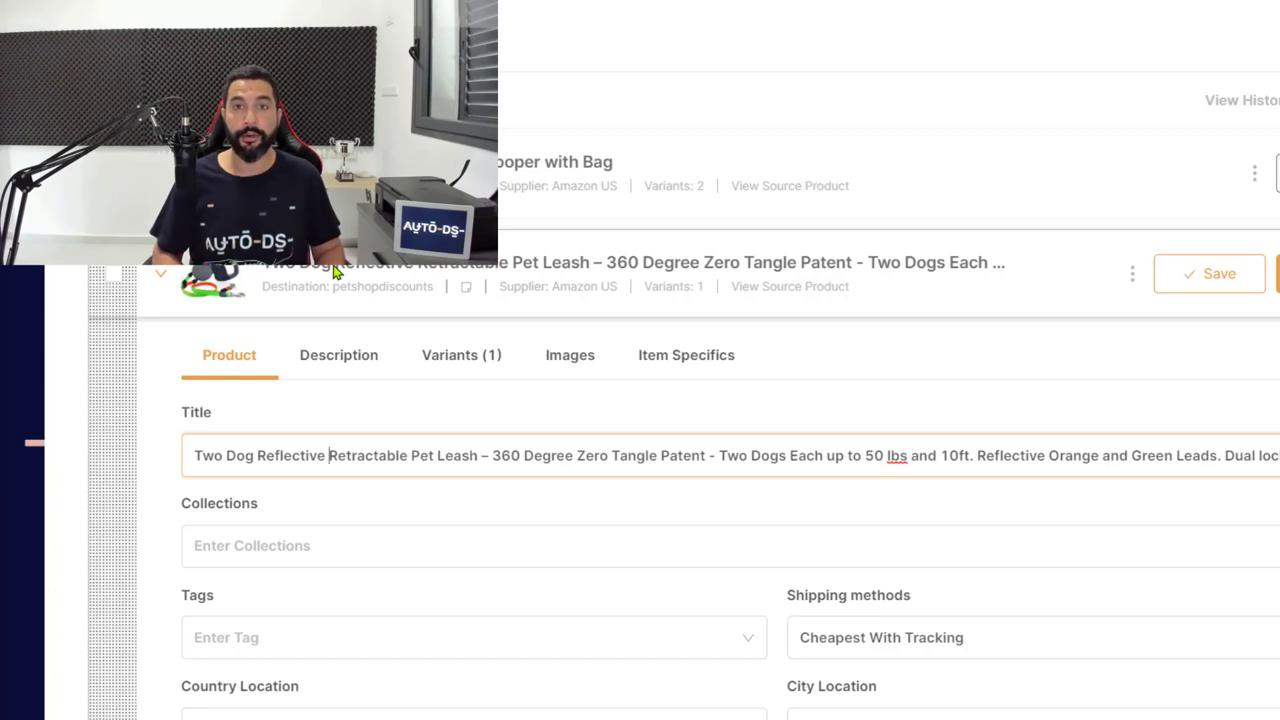
key("ctrl+Right")
key("Delete")
key("Delete")
key("ctrl+shift+Right")
key("ctrl+shift+Right")
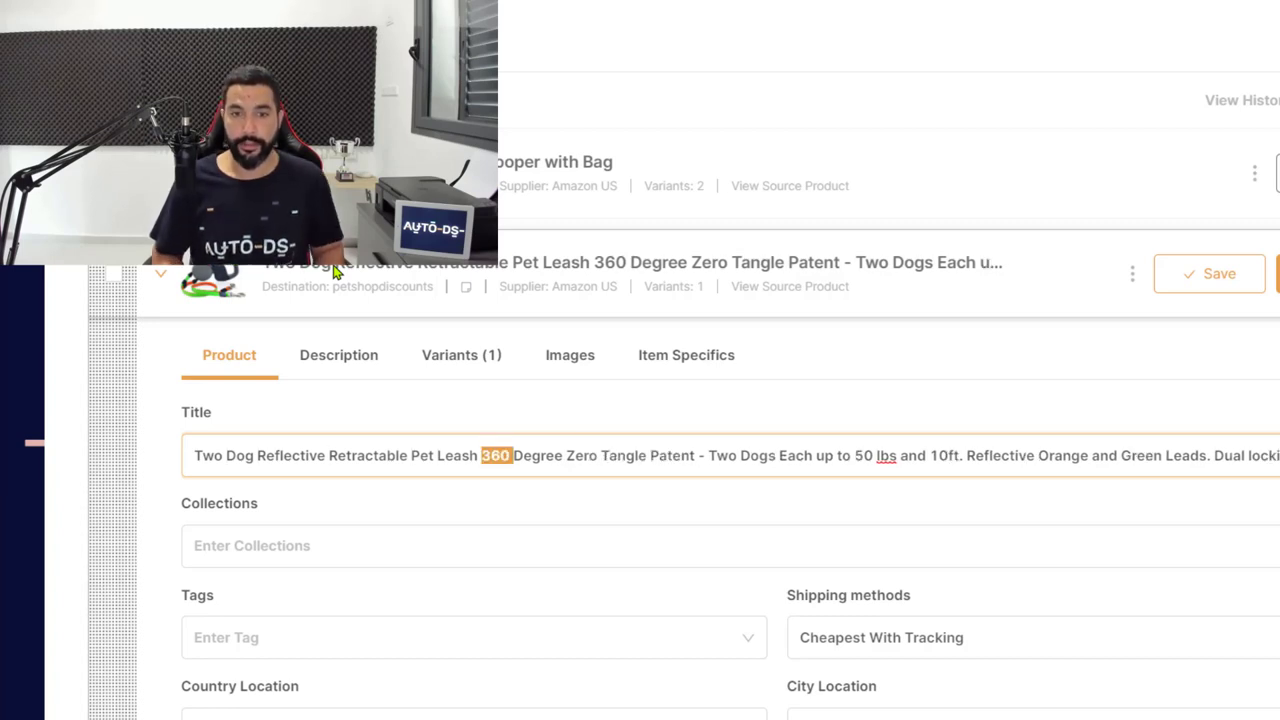
key("ctrl+shift+Right")
key("ctrl+shift+Right")
key("ctrl+shift+Right")
key("ctrl+shift+Right")
key("BackSpace")
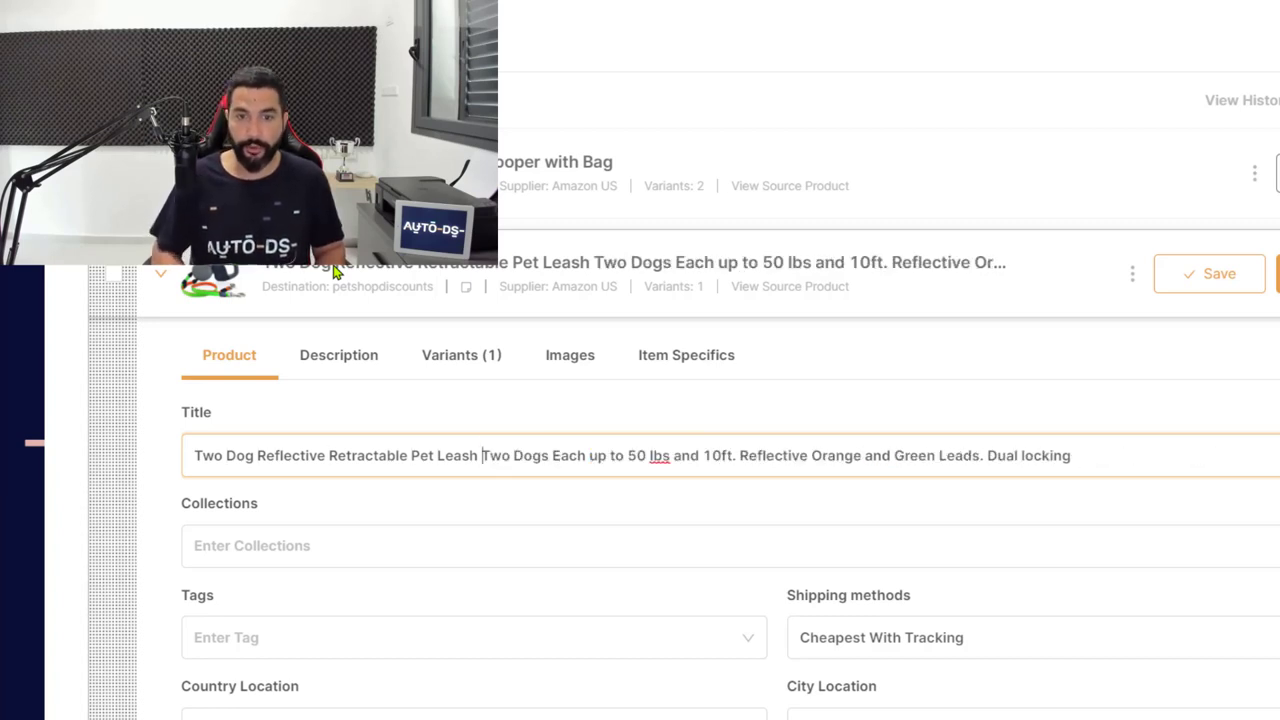
Step: Delete 'Each up to' and the 50 lbs and 10ft. size details from the title
key("ctrl+shift+Right")
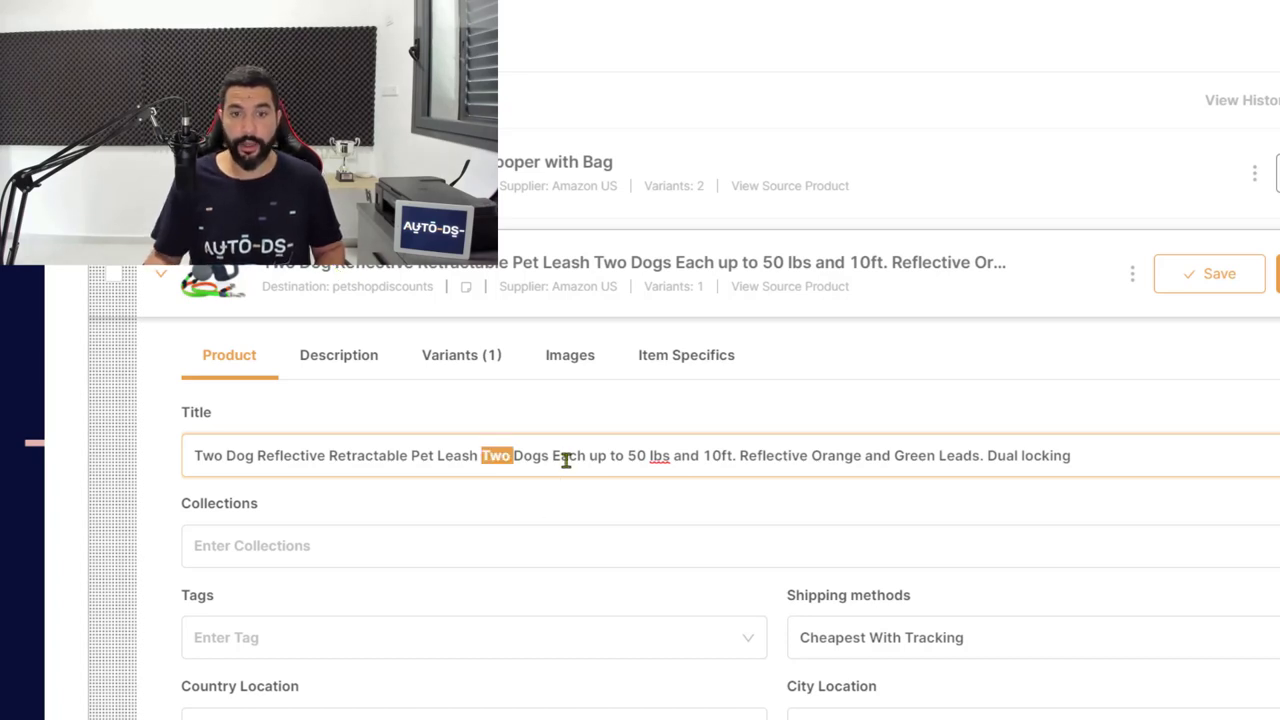
double_click(563, 457)
left_click(645, 456)
left_click(556, 456)
key("ctrl+shift+Right")
key("ctrl+shift+Right")
key("ctrl+shift+Right")
key("BackSpace")
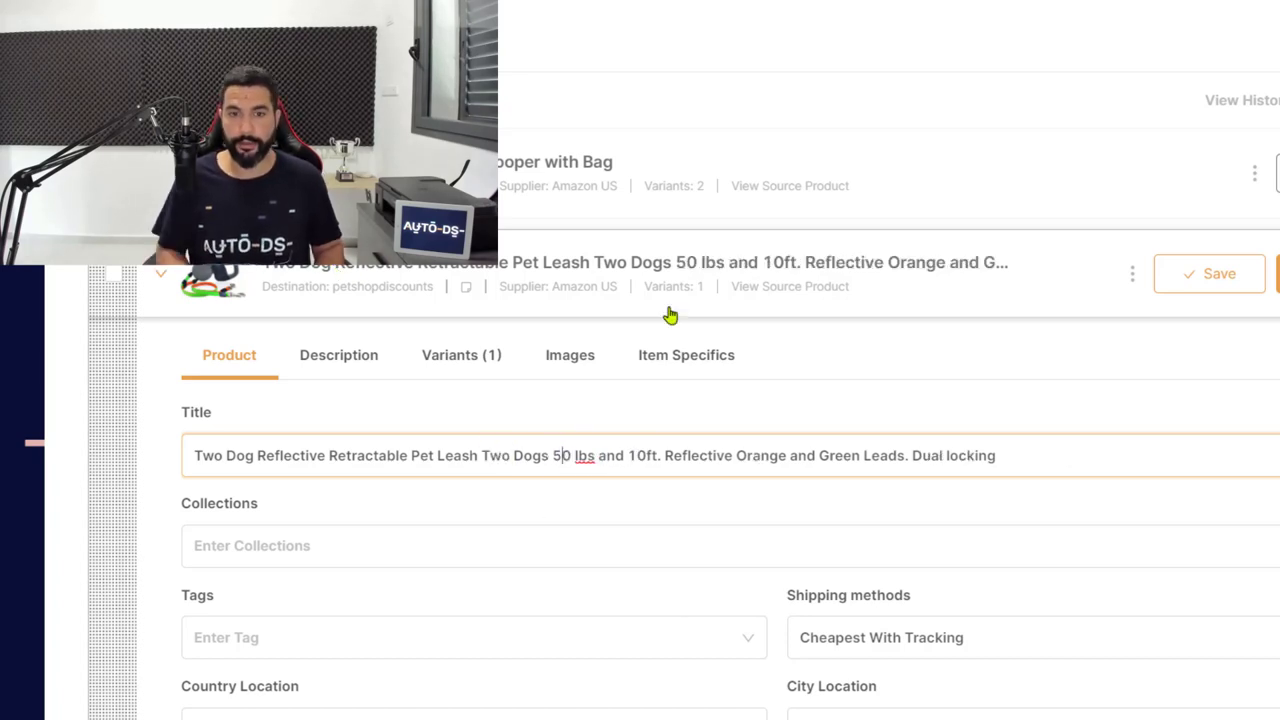
key("ctrl+shift+Right")
key("ctrl+shift+Right")
key("ctrl+shift+Right")
key("ctrl+shift+Right")
key("ctrl+shift+Right")
key("BackSpace")
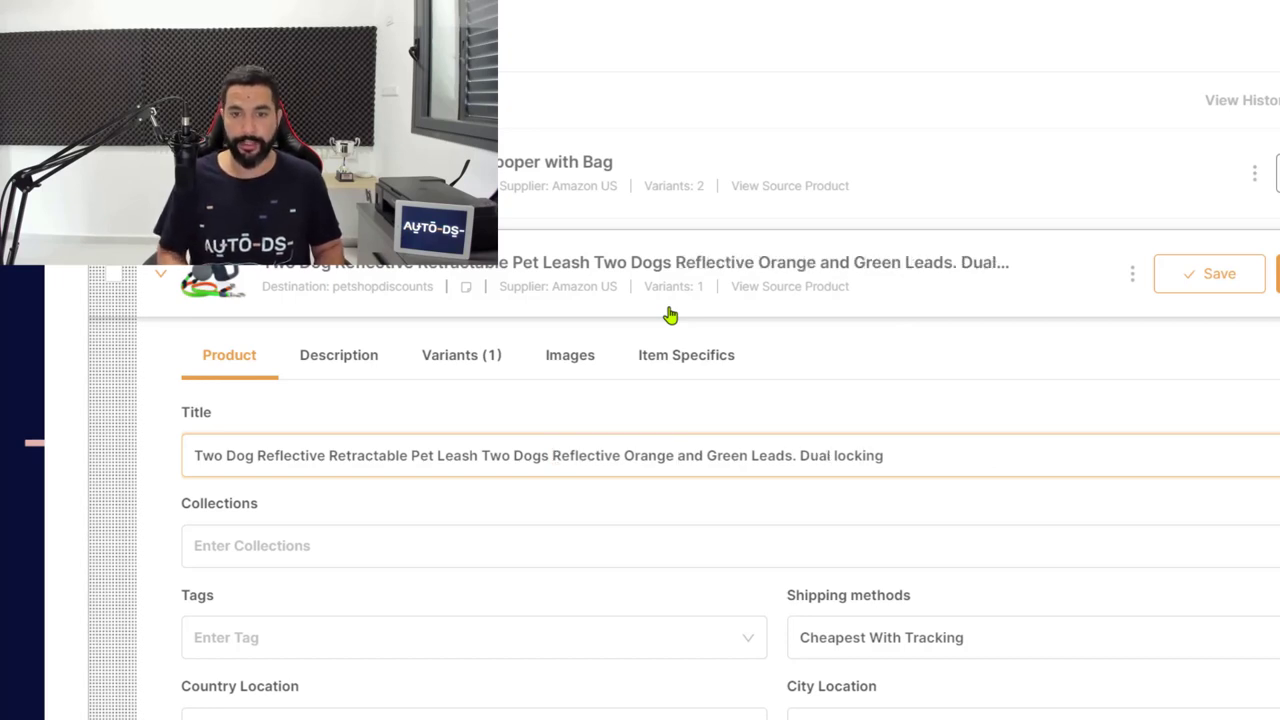
Step: Drop 'and' before Green and the period after Leads, replacing 'locking' with 'Lock'
key("ctrl+shift+Right")
key("BackSpace")
key("ctrl+Right")
key("ctrl+Right")
key("Delete")
key("ctrl+Right")
key("ctrl+shift+Right")
key("BackSpace")
type("Lock")
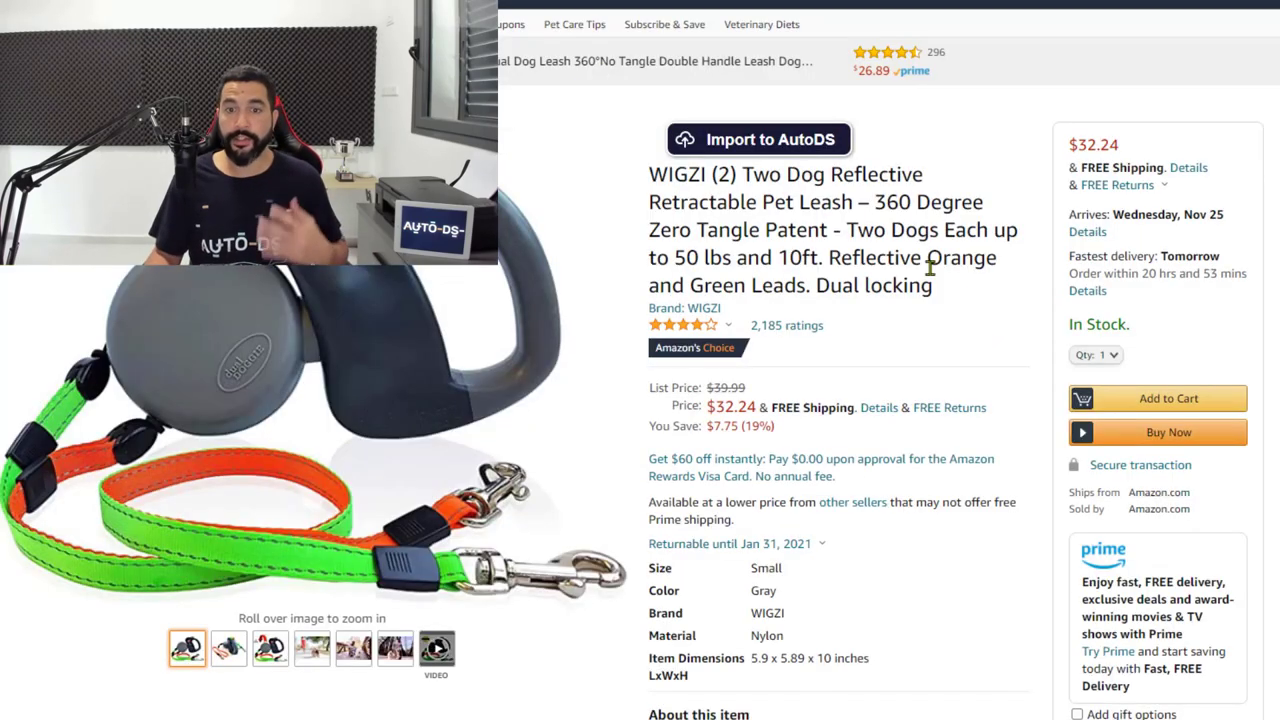
Step: Read the Amazon leash description's tangle-free selling points, then return to the end of the title
scroll(851, 260, "down", 5)
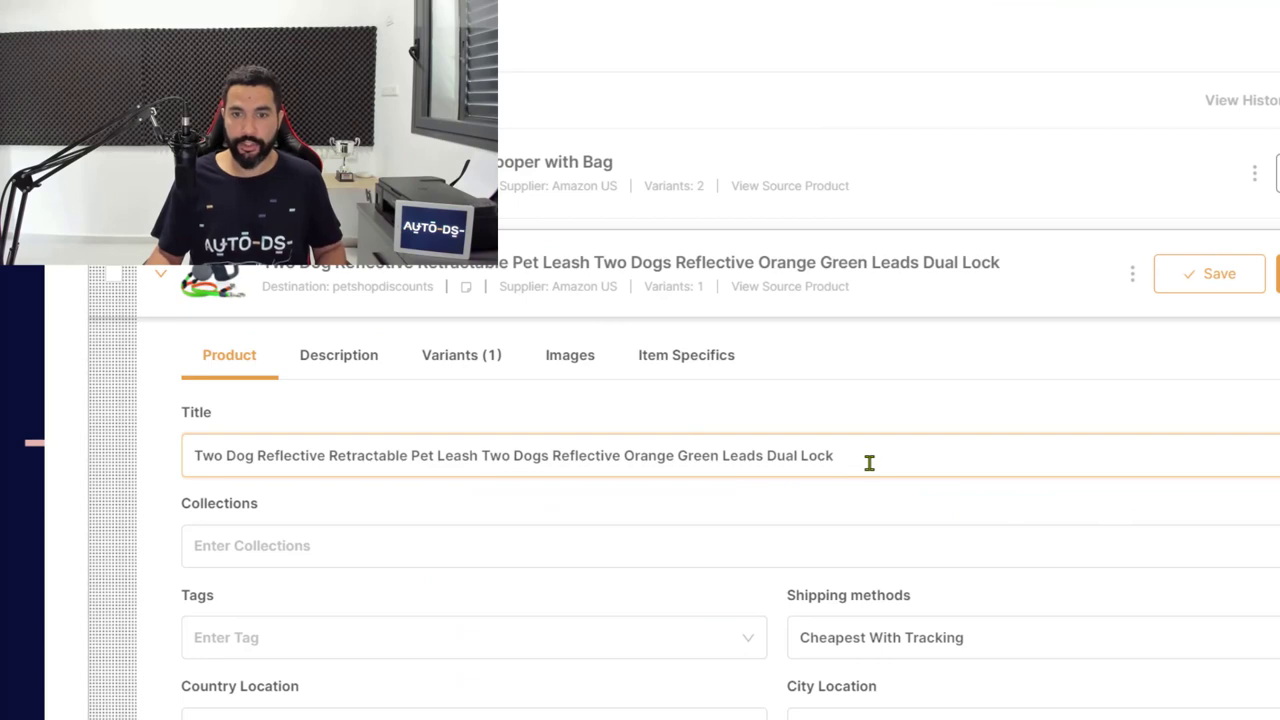
left_click(869, 460)
Step: Append 'Tangle-Free' to the end of the leash title
type("Tangle-Free")
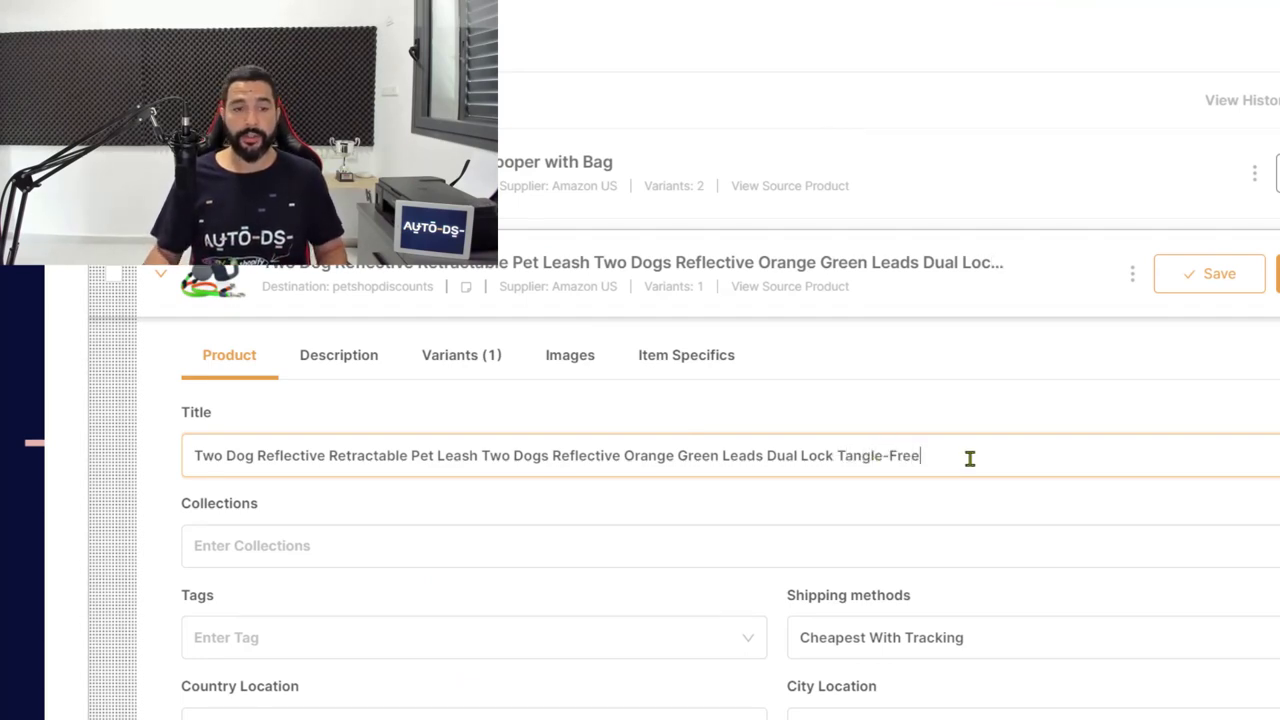
scroll(360, 457, "down", 1)
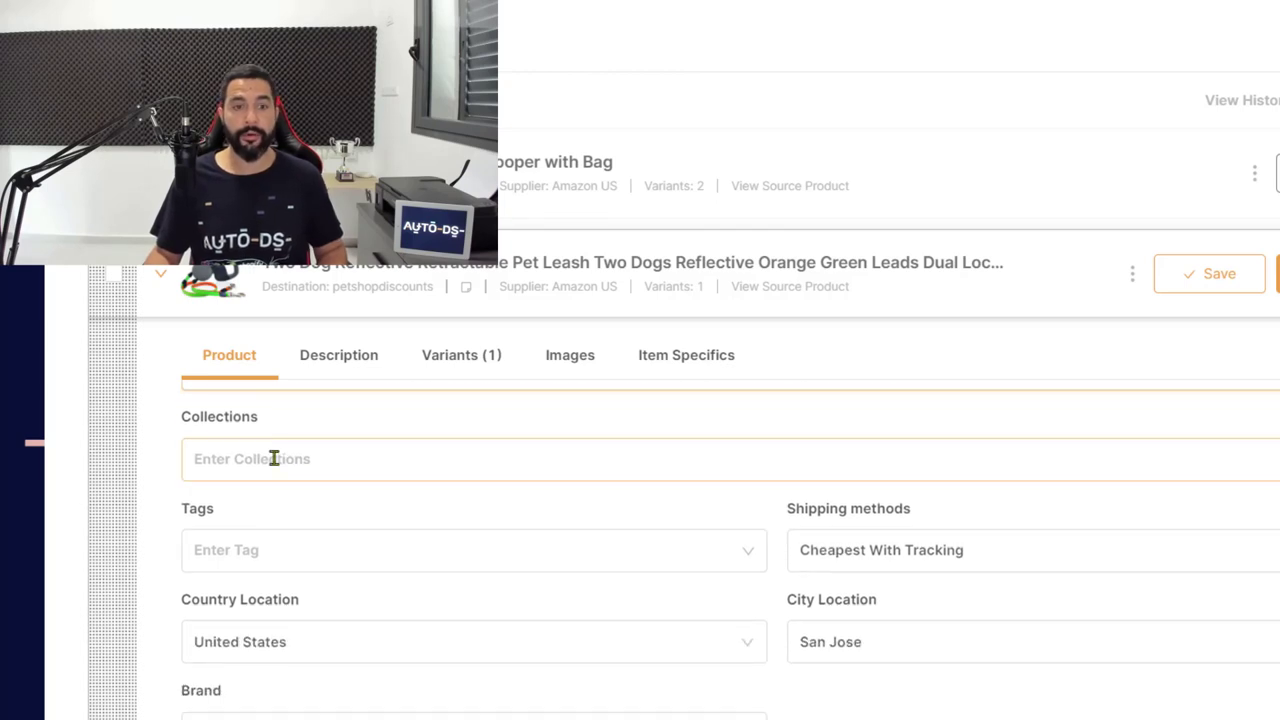
scroll(312, 461, "up", 1)
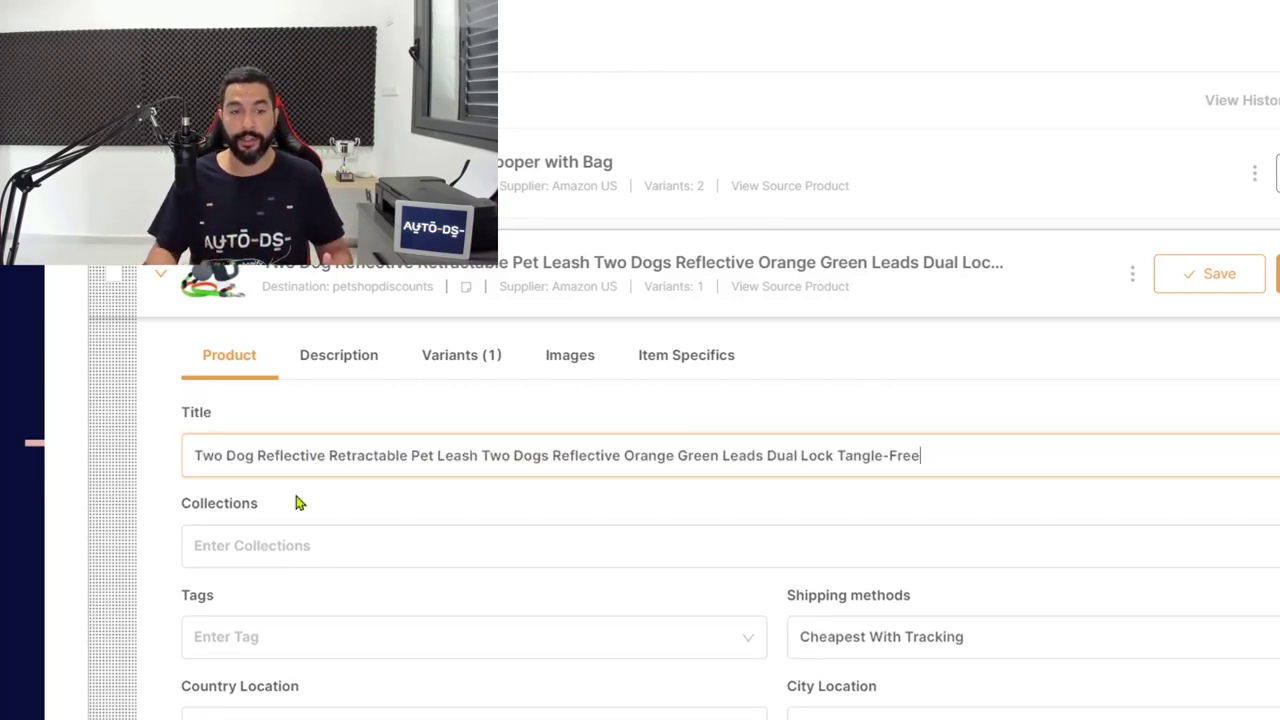
Step: Add the leash to the Home page collection
left_click(287, 540)
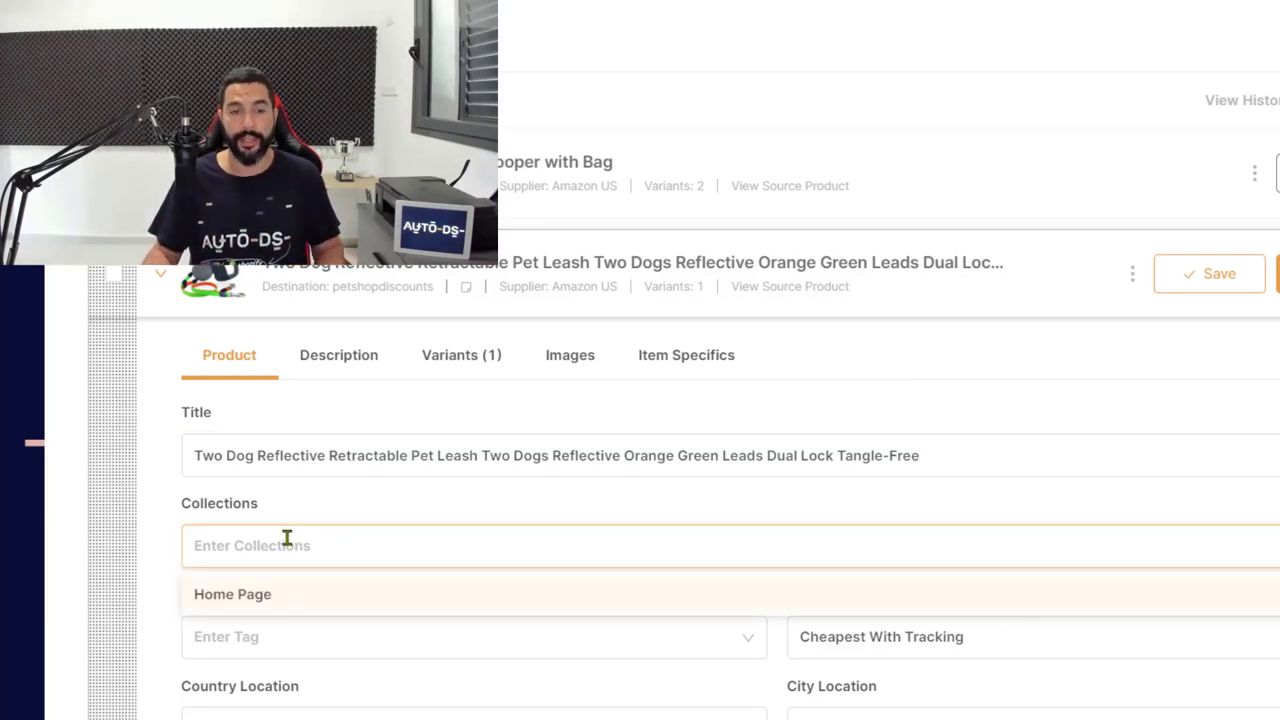
left_click(262, 609)
left_click(148, 591)
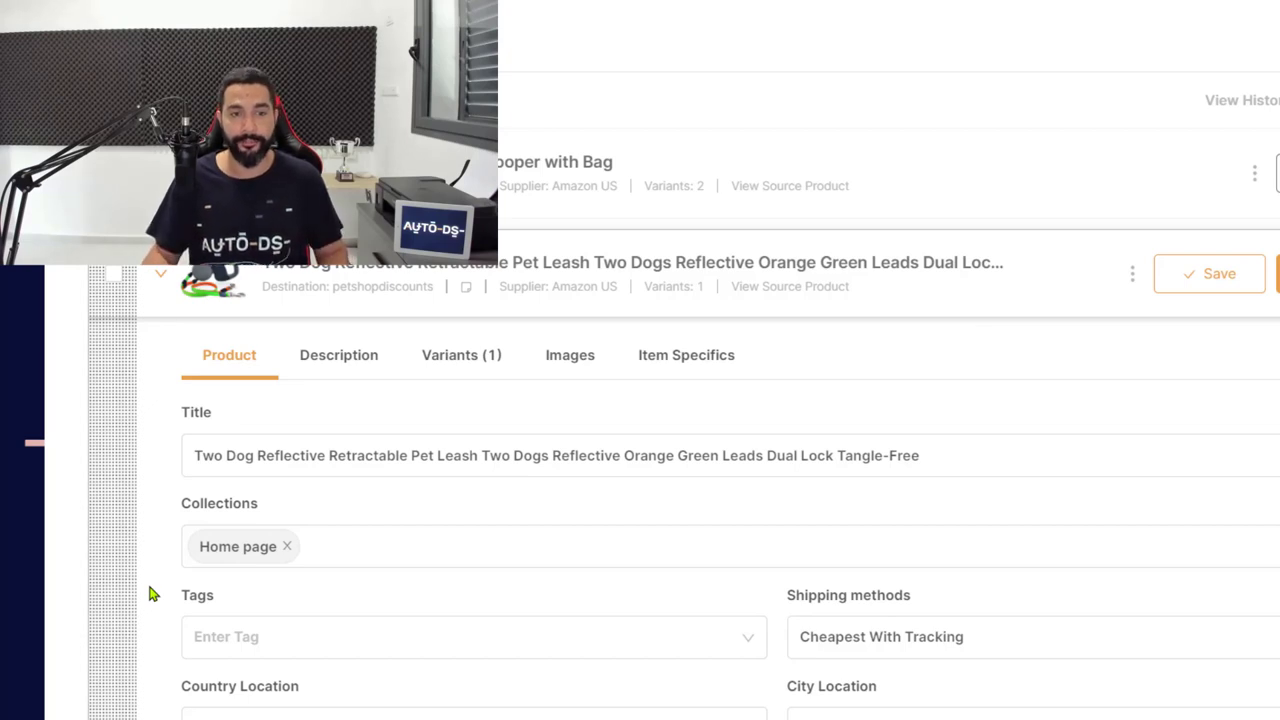
left_click(306, 633)
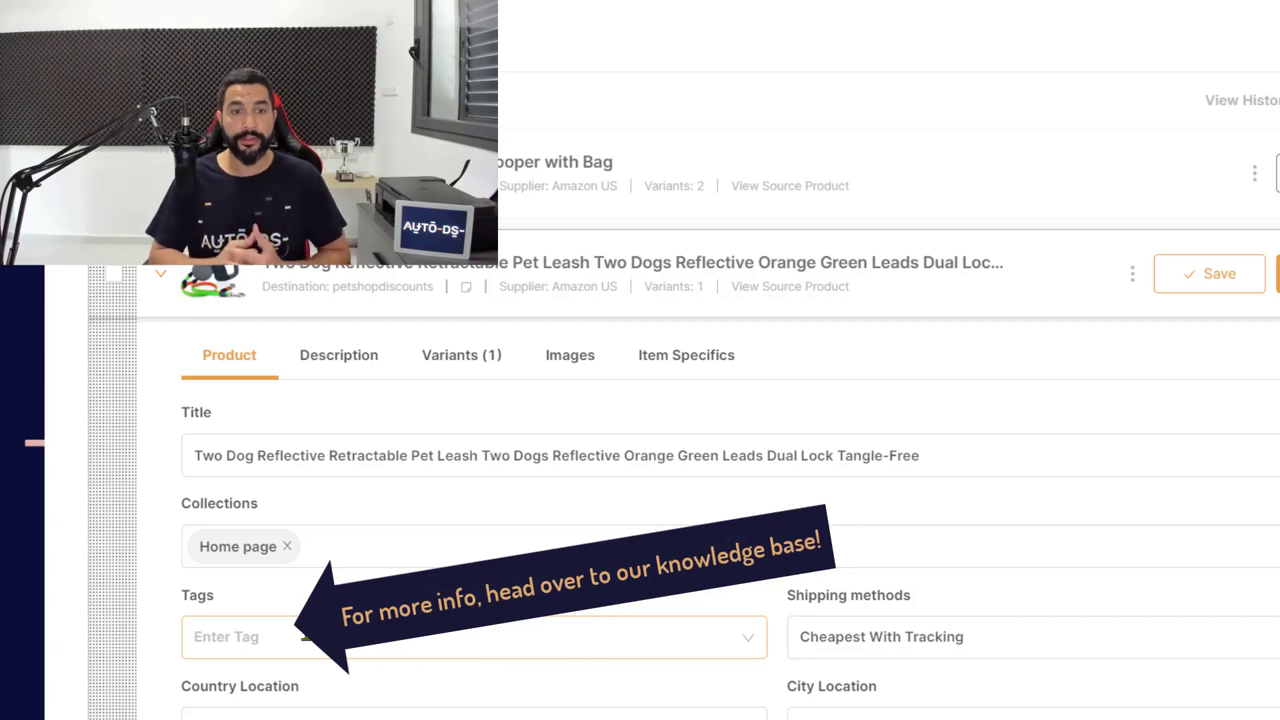
Step: Tag the leash with 'Pet' and 'Dog Leash'
left_click(306, 634)
type("Pet")
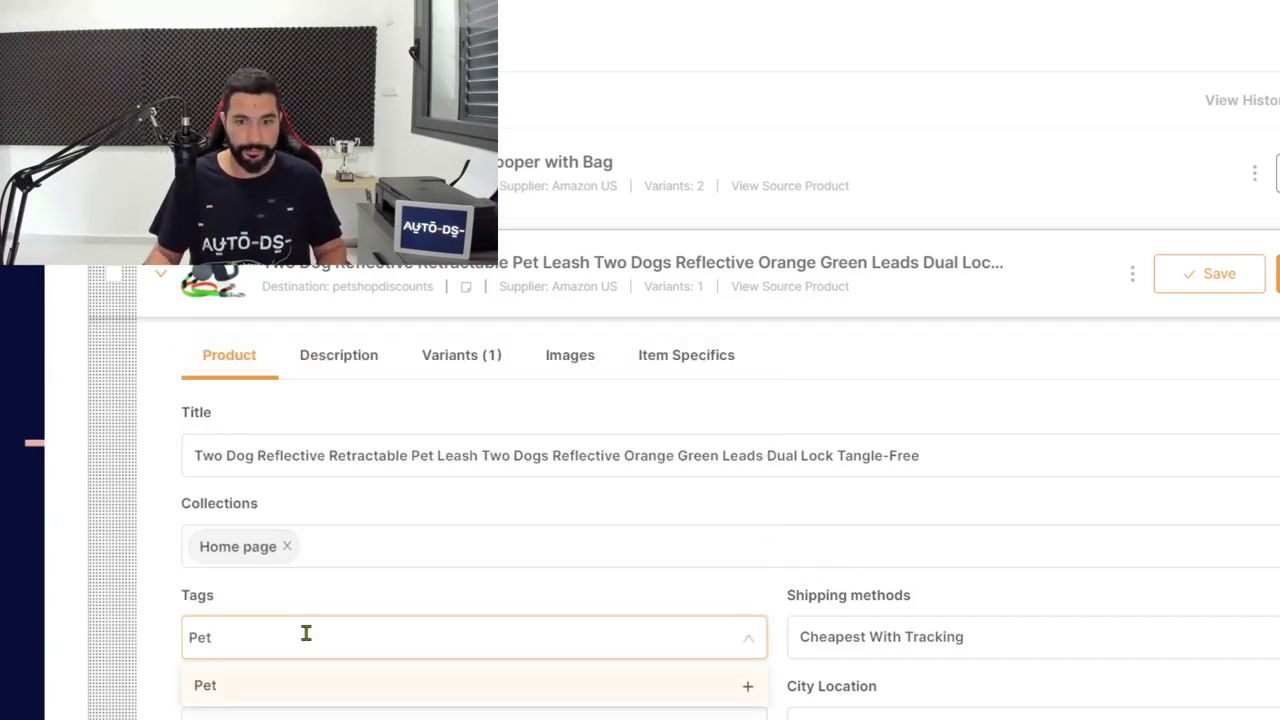
key("Return")
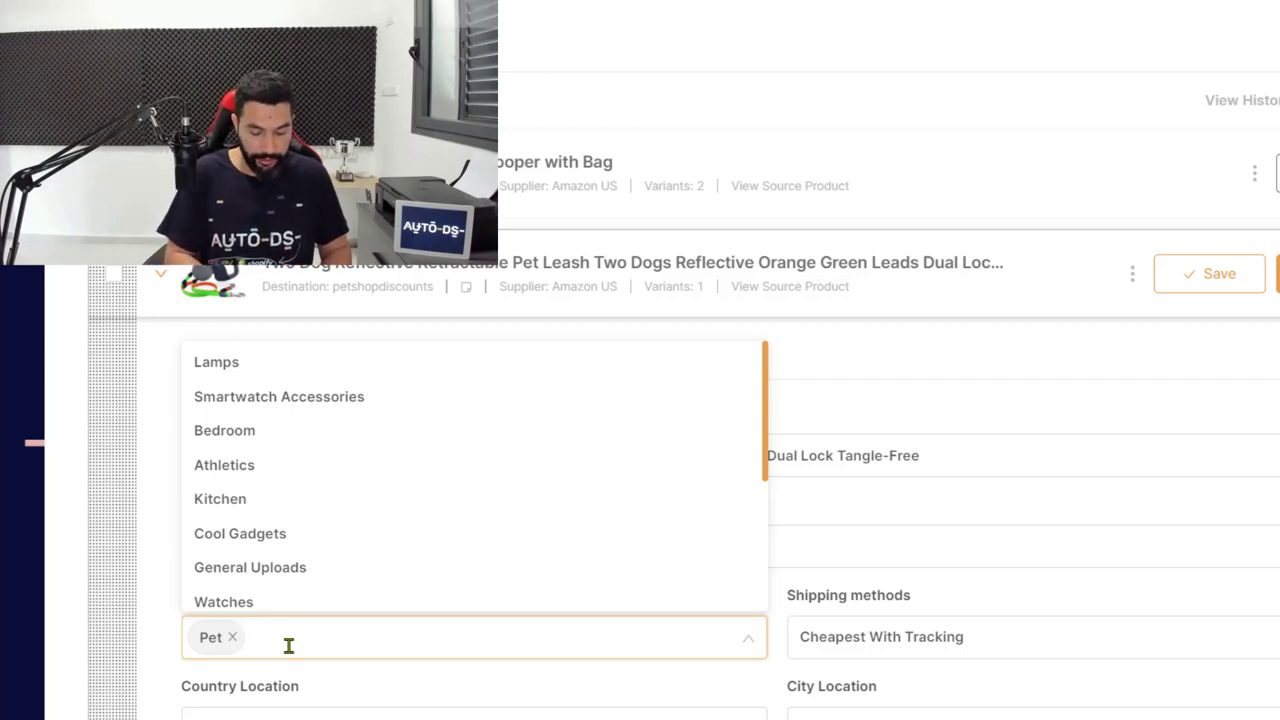
type("Dog Leash")
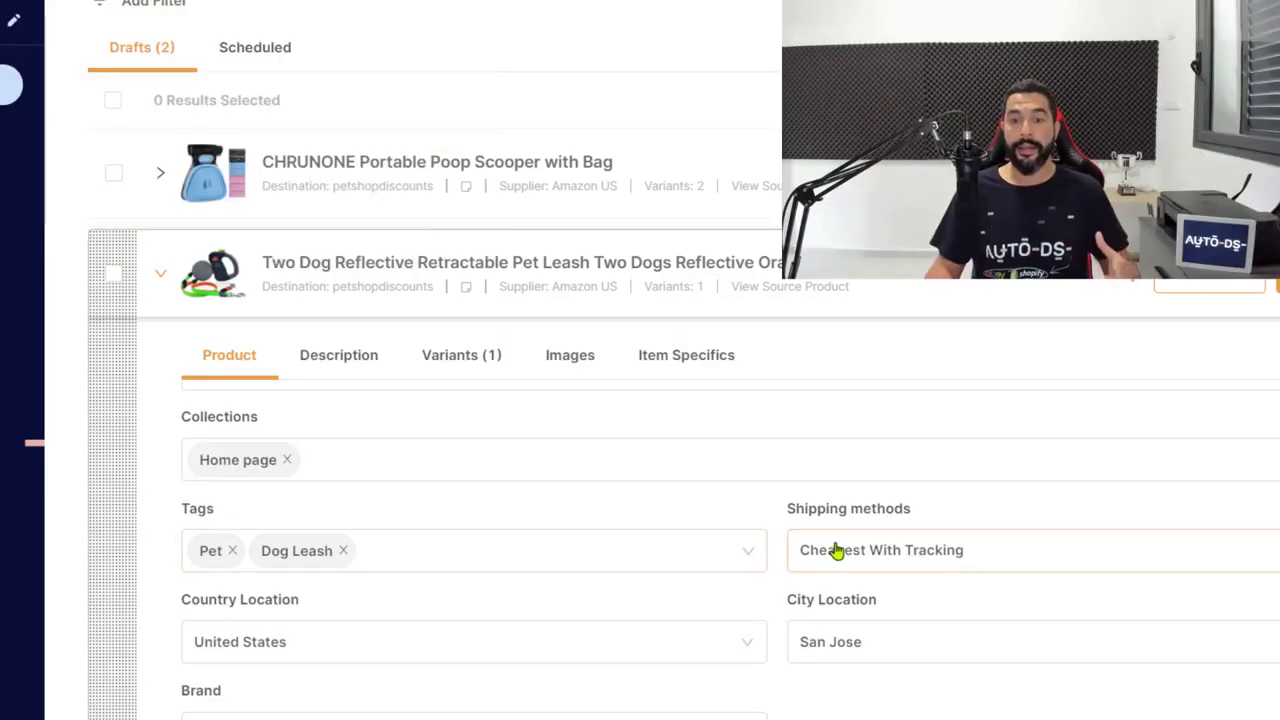
Step: Keep Cheapest With Tracking as the shipping method and confirm the city location reads San Jose
left_click(975, 554)
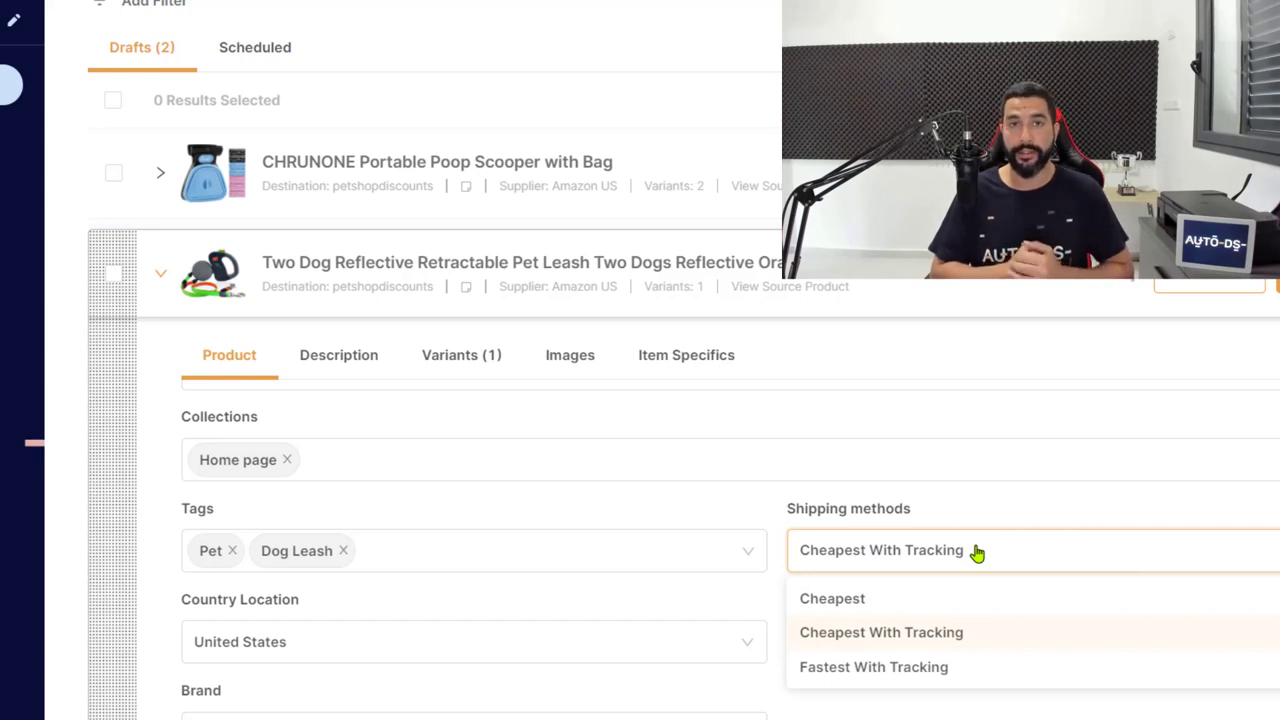
left_click(989, 634)
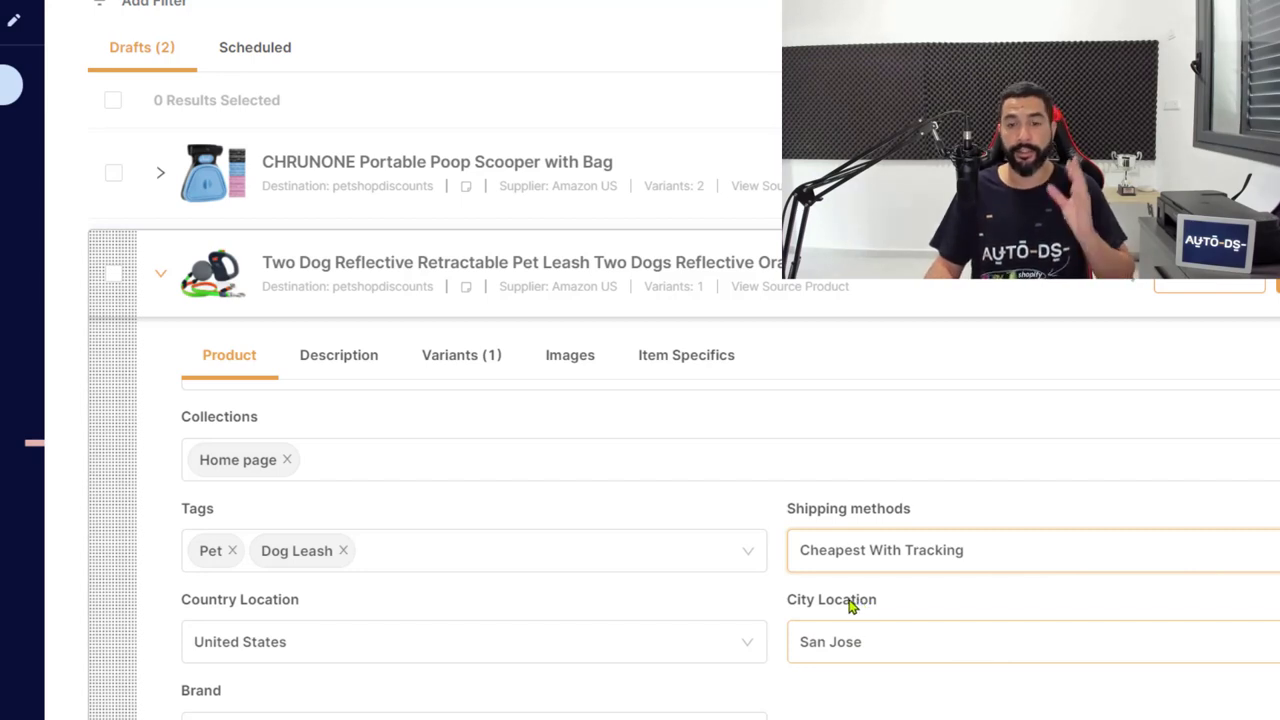
scroll(826, 607, "down", 1)
scroll(517, 583, "down", 2)
scroll(608, 551, "up", 1)
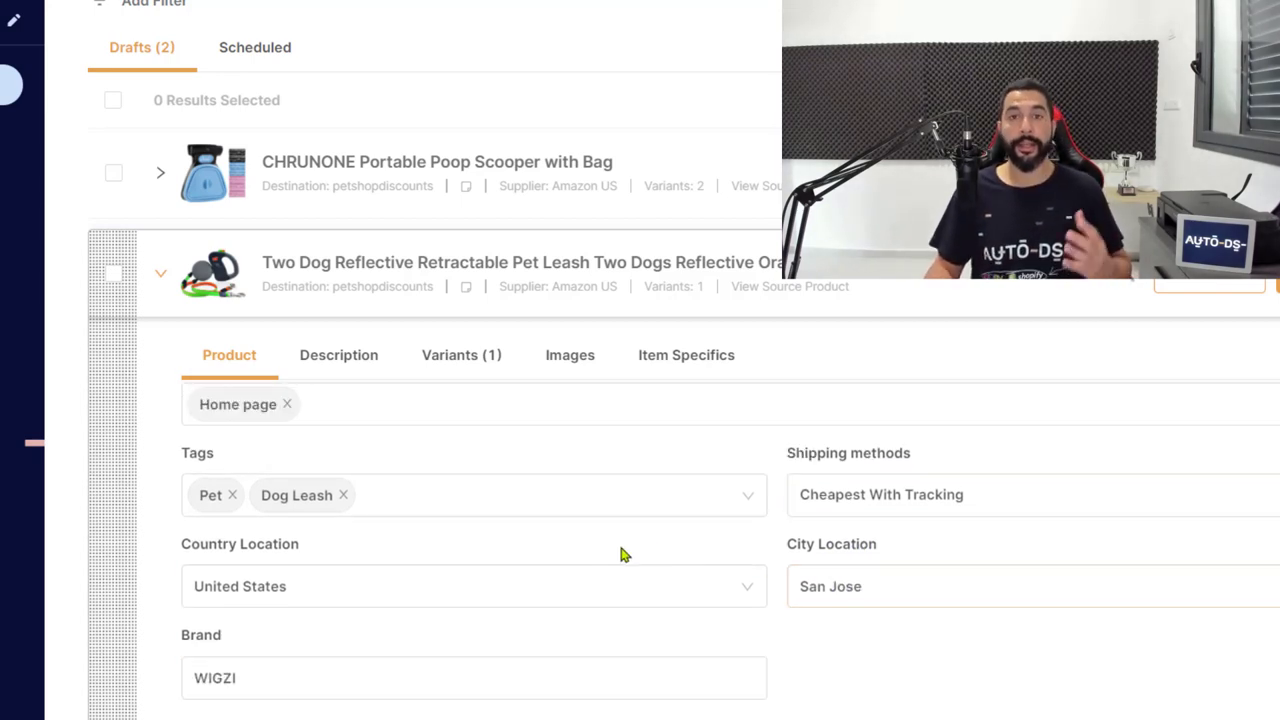
scroll(289, 527, "down", 2)
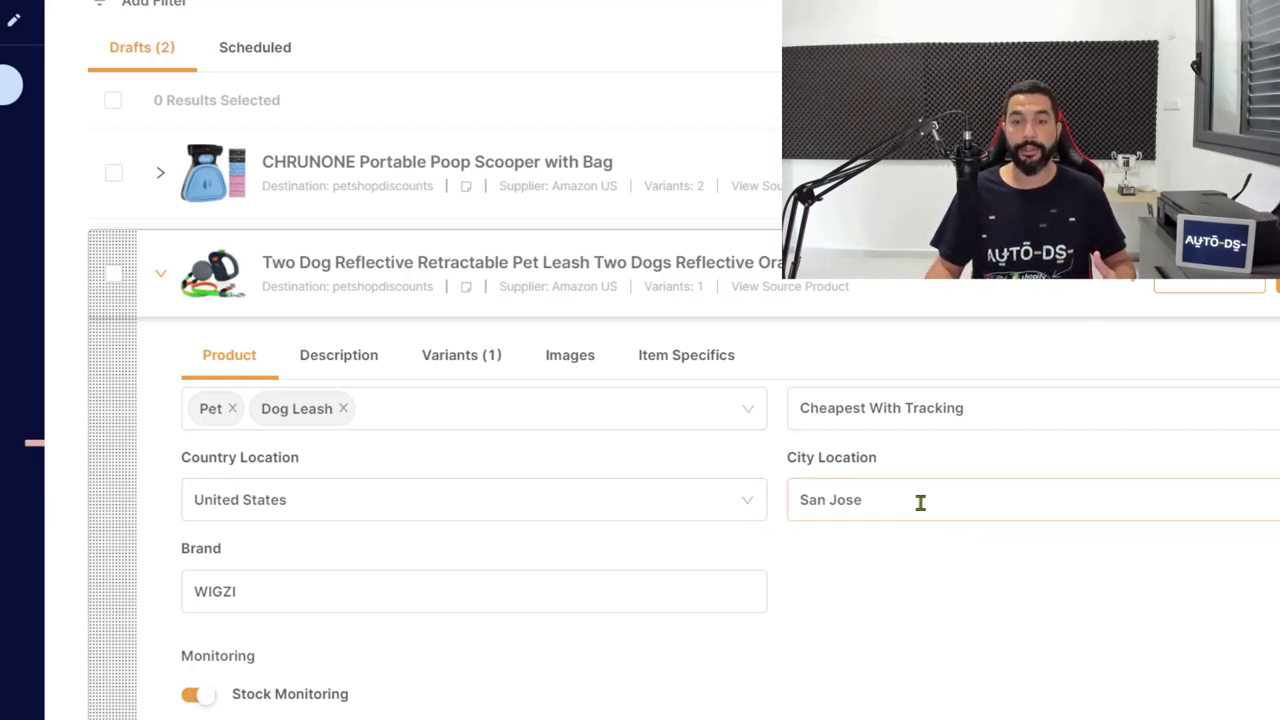
left_click_drag(863, 500, 857, 485)
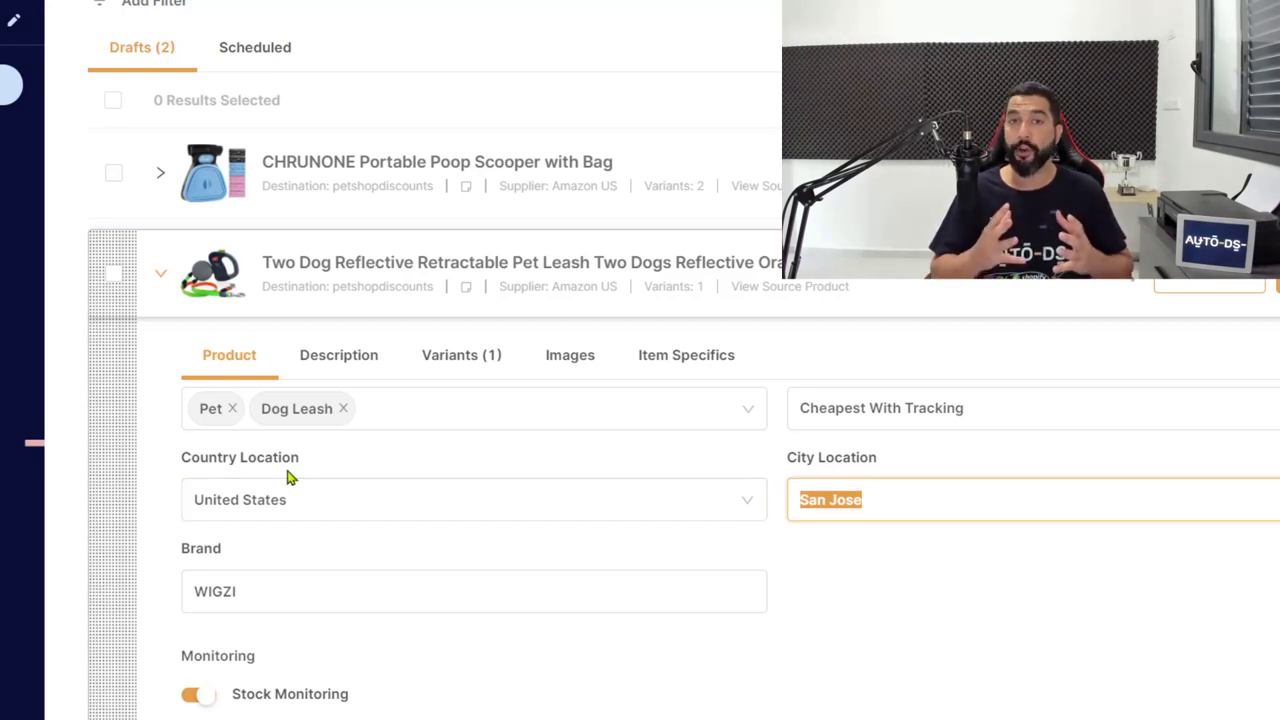
left_click(872, 515)
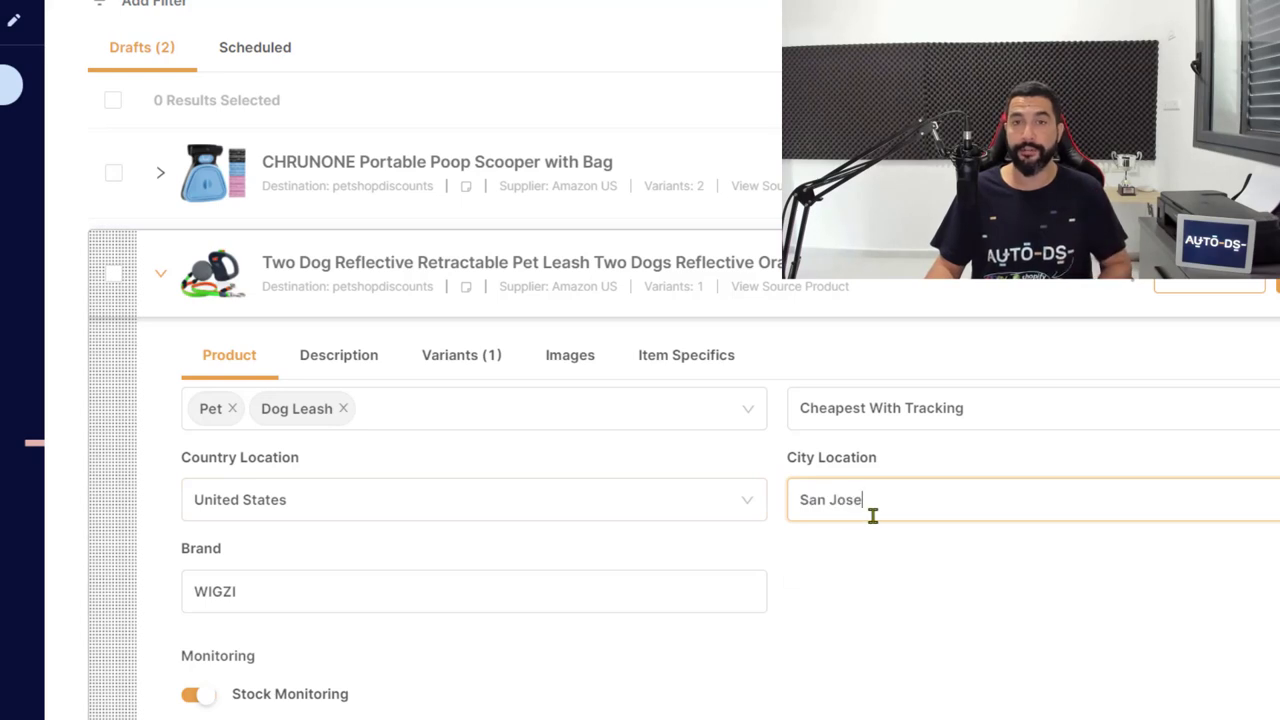
Step: Replace the brand WIGZI with 'Branded' and bring up the Description editor
left_click(345, 514)
left_click(406, 606)
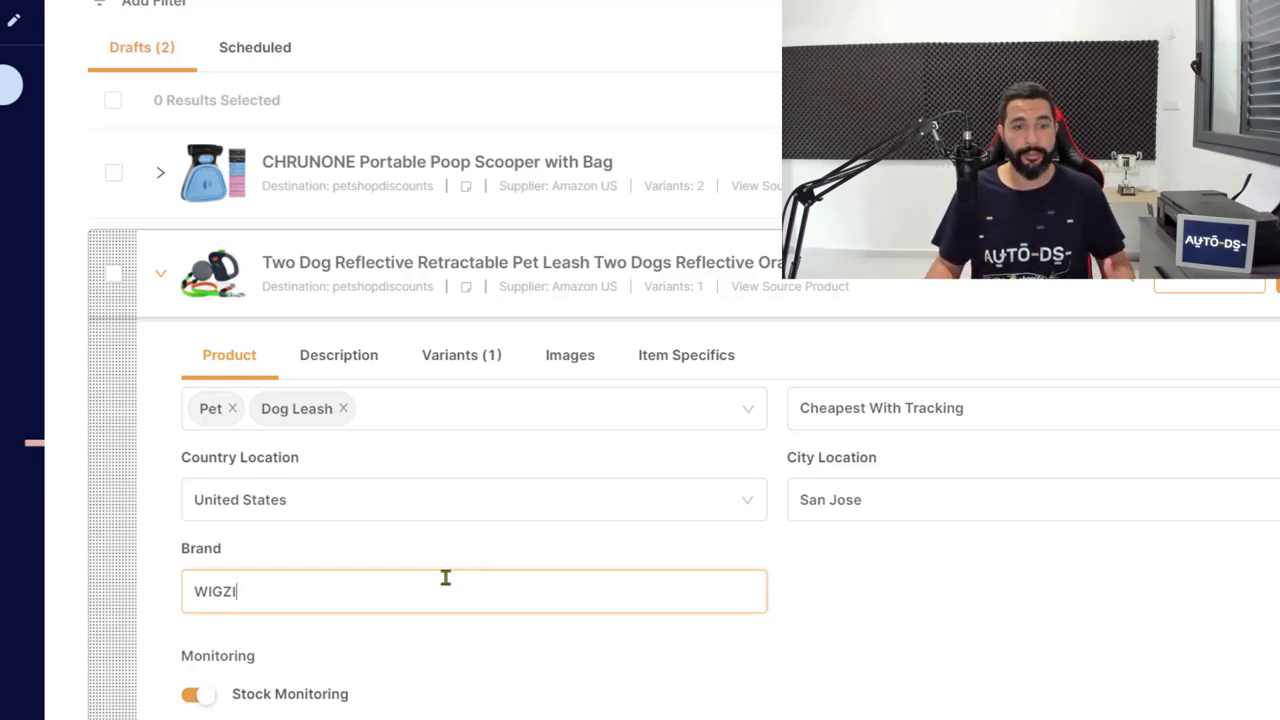
left_click_drag(437, 580, 197, 578)
type("Branded")
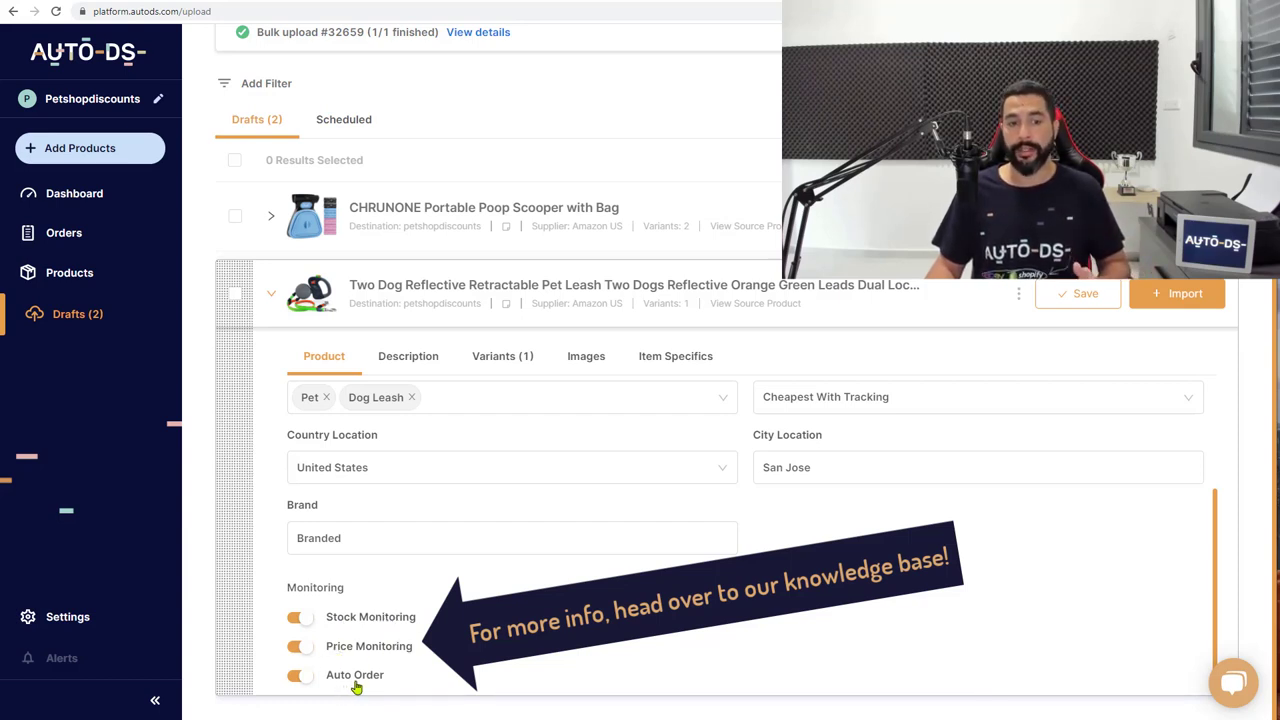
left_click(416, 362)
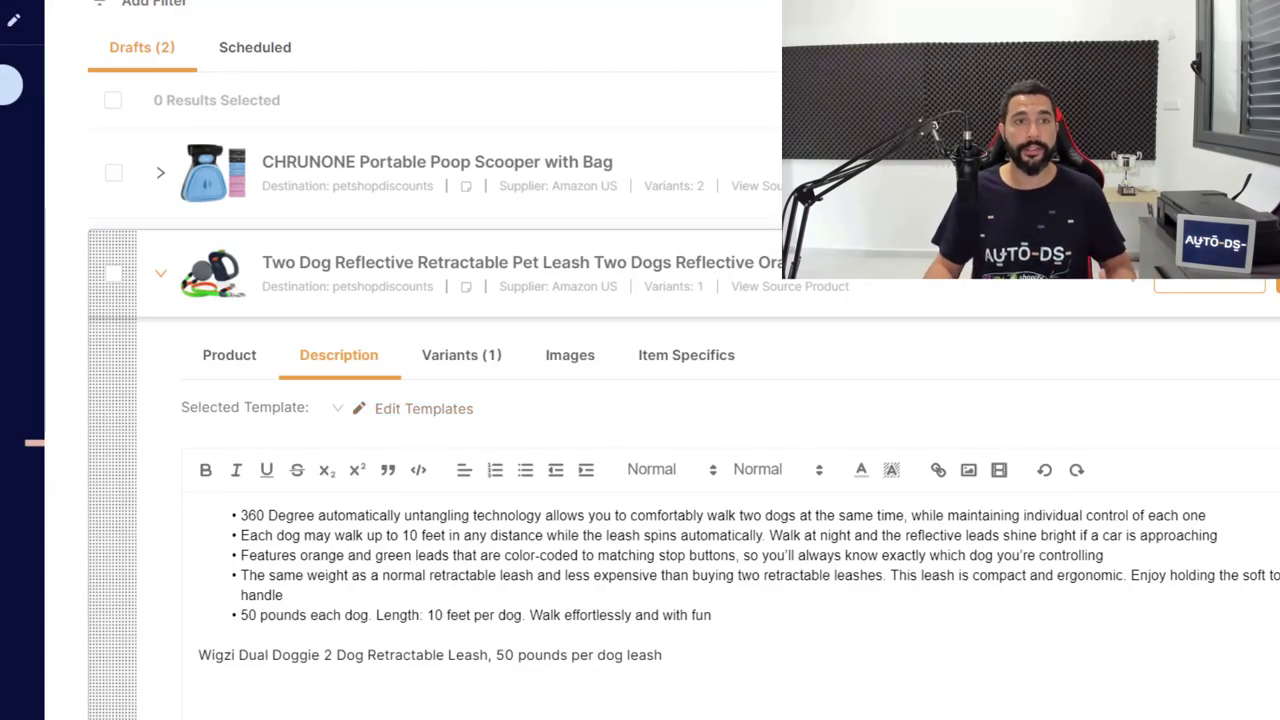
Step: Compare the imported description with Amazon's About this item bullets, then place the caret above the Wigzi line
left_click_drag(664, 655, 225, 524)
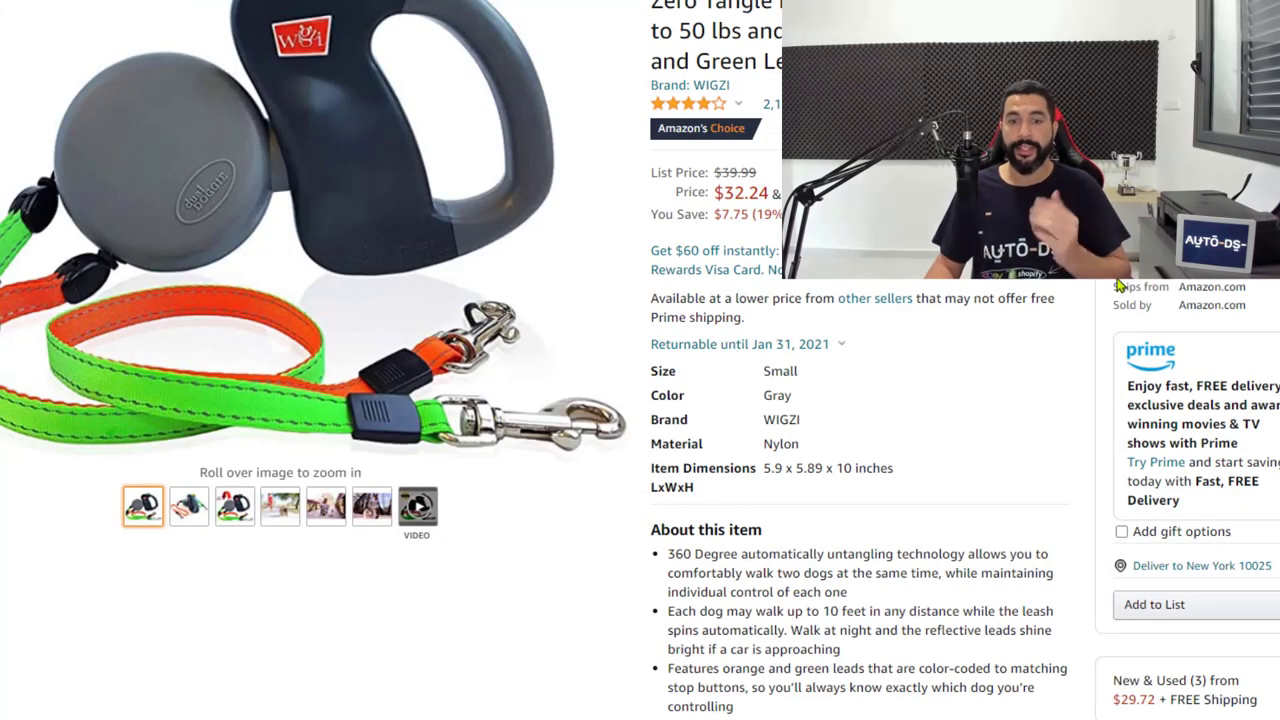
scroll(1118, 286, "down", 2)
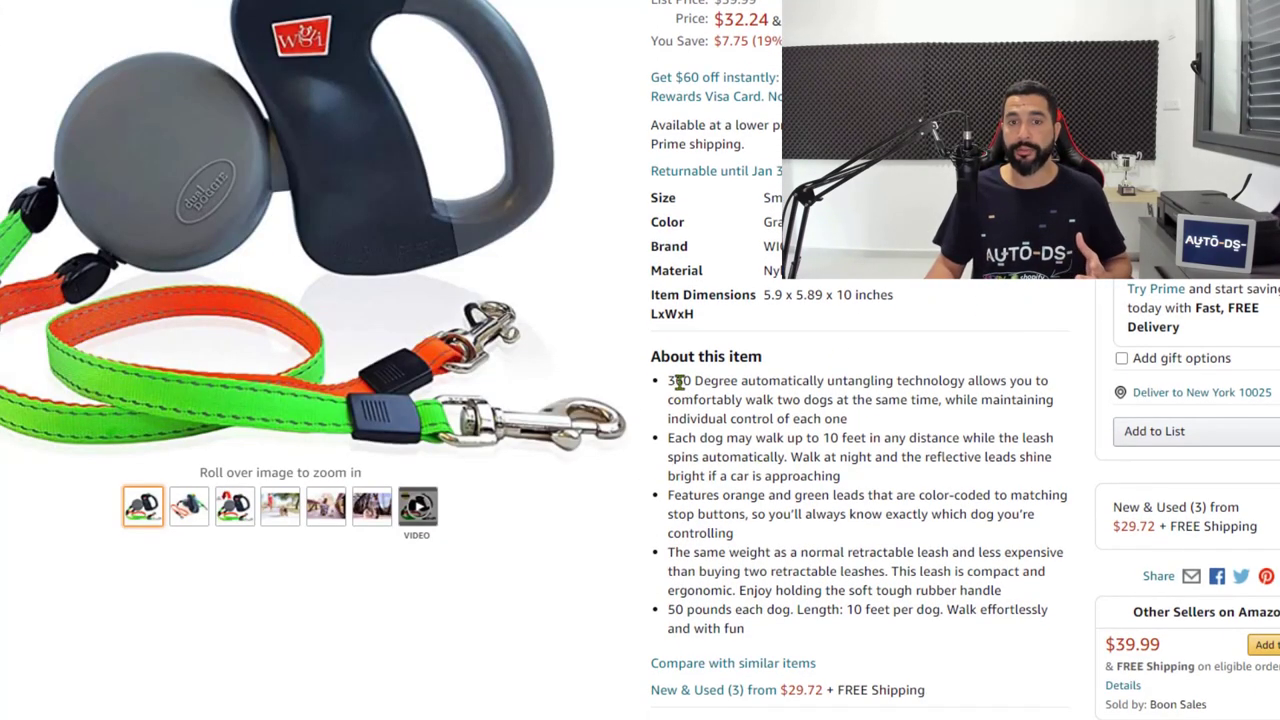
left_click_drag(674, 380, 754, 589)
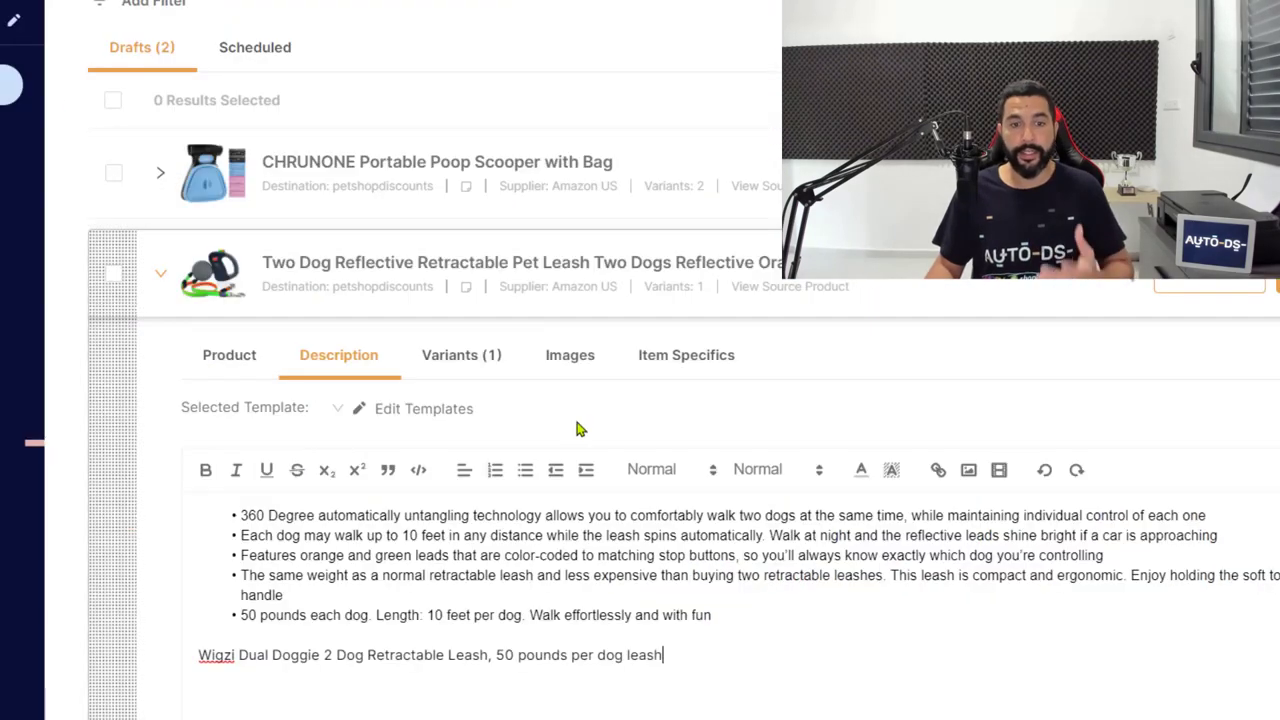
left_click(558, 630)
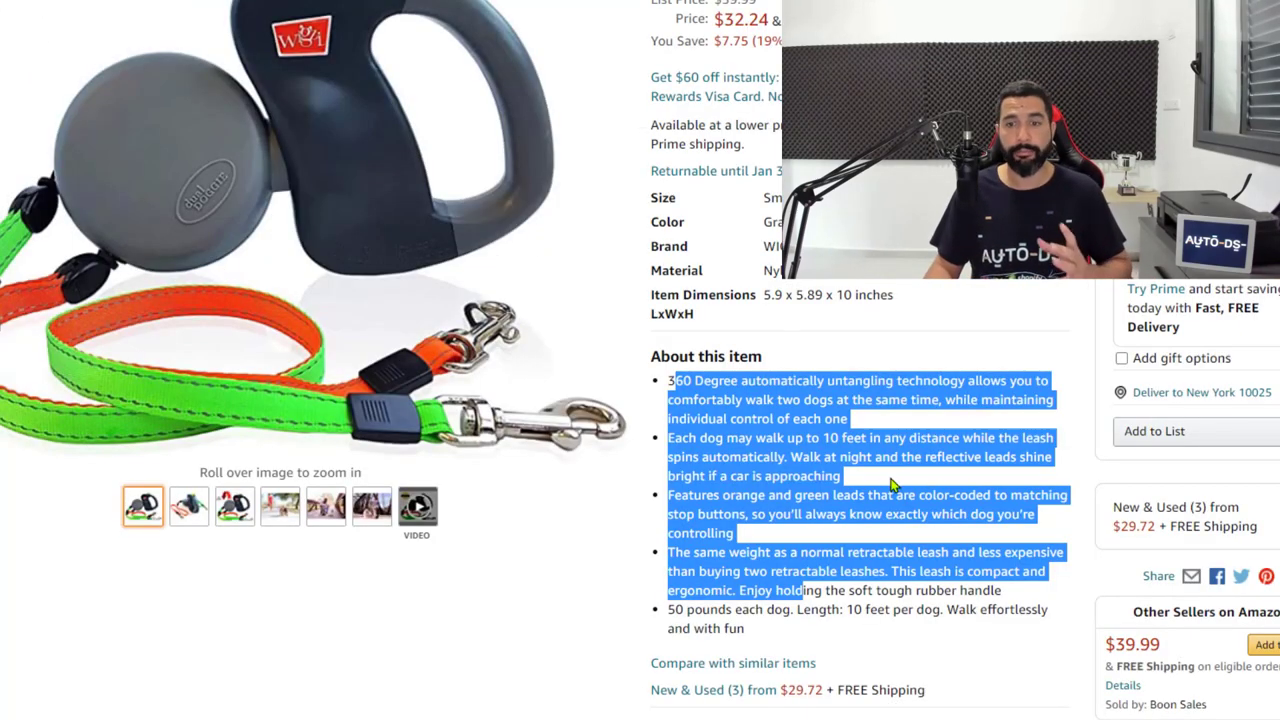
Step: Clear the selection and put the caret in the description's bullet list, ready to paste the rewritten text
left_click(893, 486)
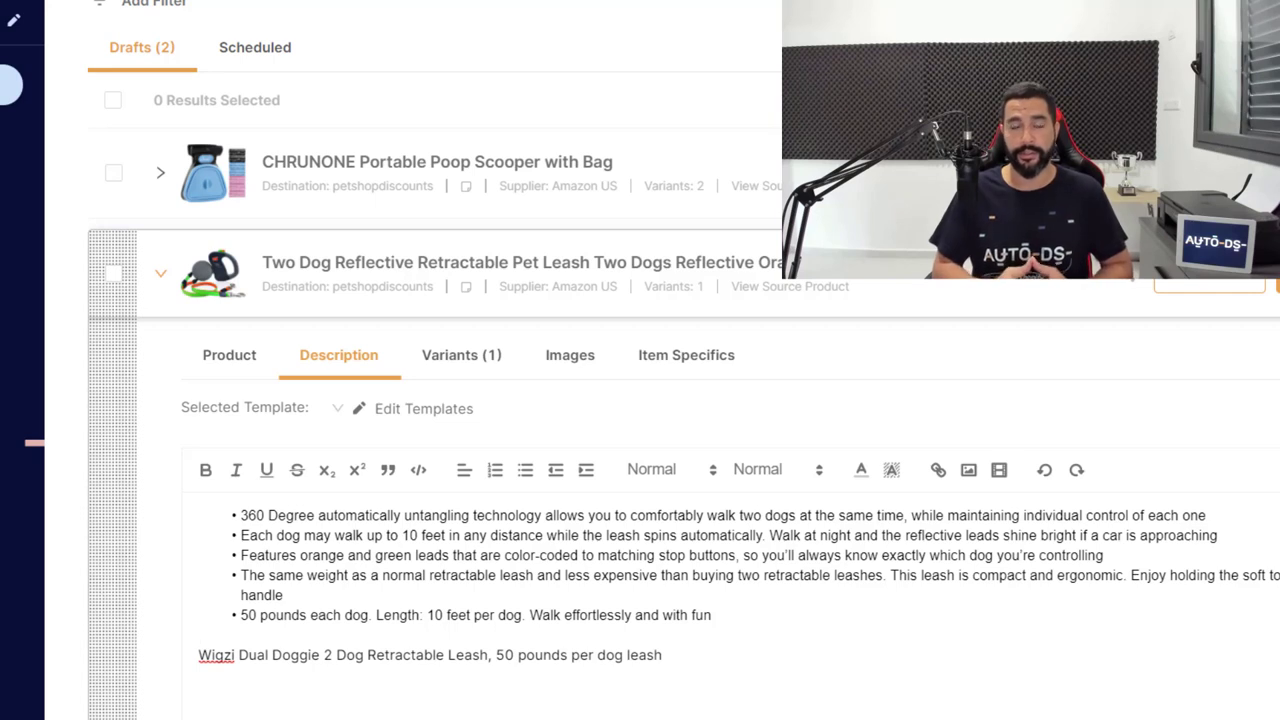
left_click(643, 607)
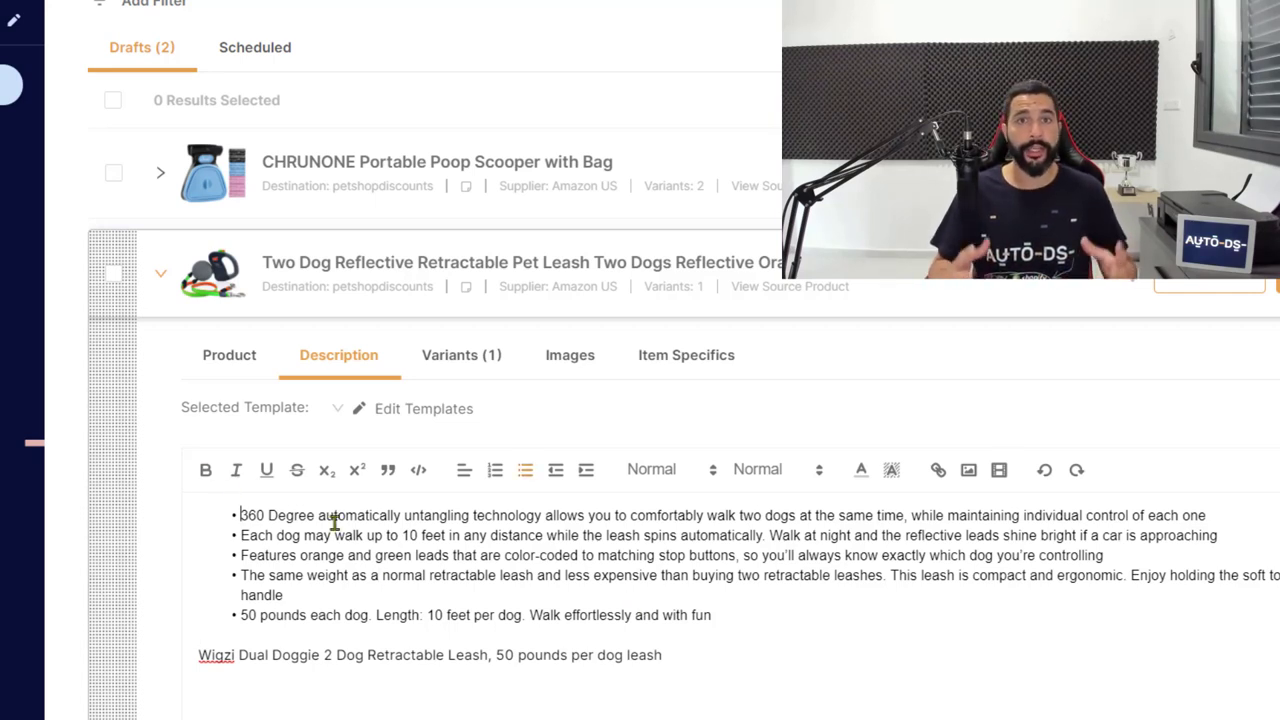
key("ctrl+v")
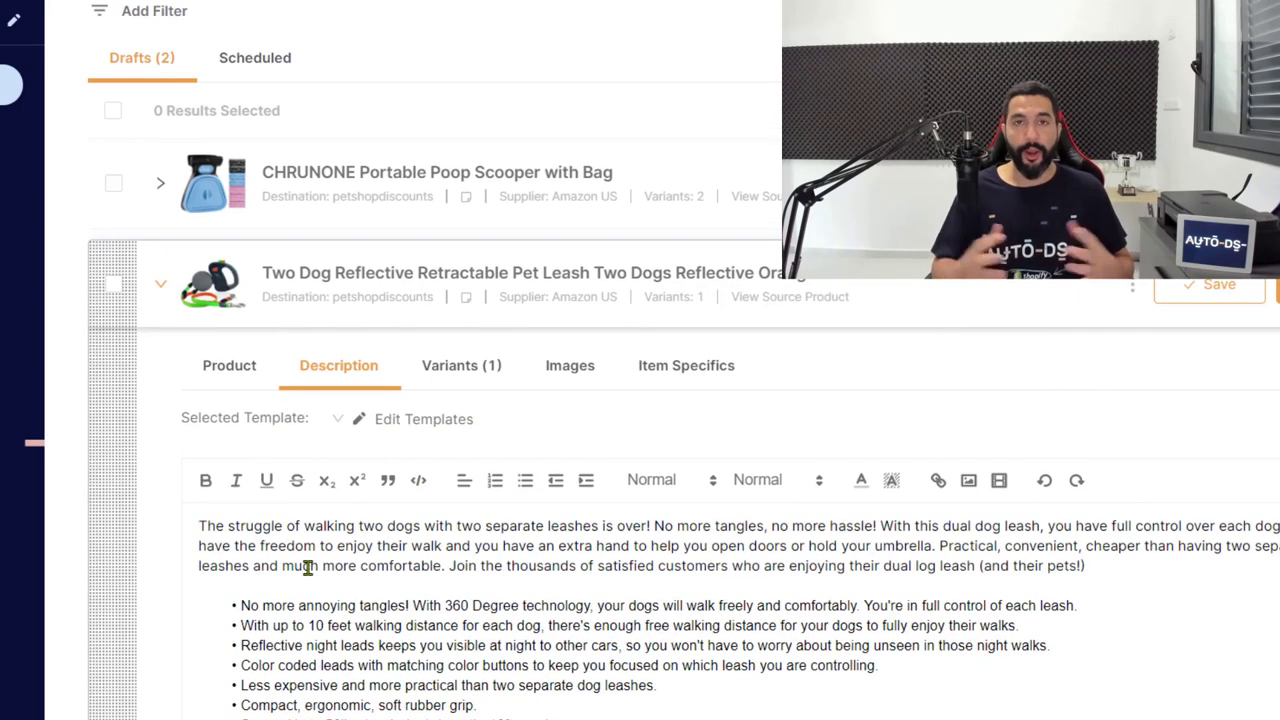
left_click_drag(246, 541, 266, 551)
left_click(338, 625)
scroll(300, 645, "down", 2)
left_click(334, 597)
scroll(355, 648, "down", 1)
left_click_drag(266, 610, 349, 651)
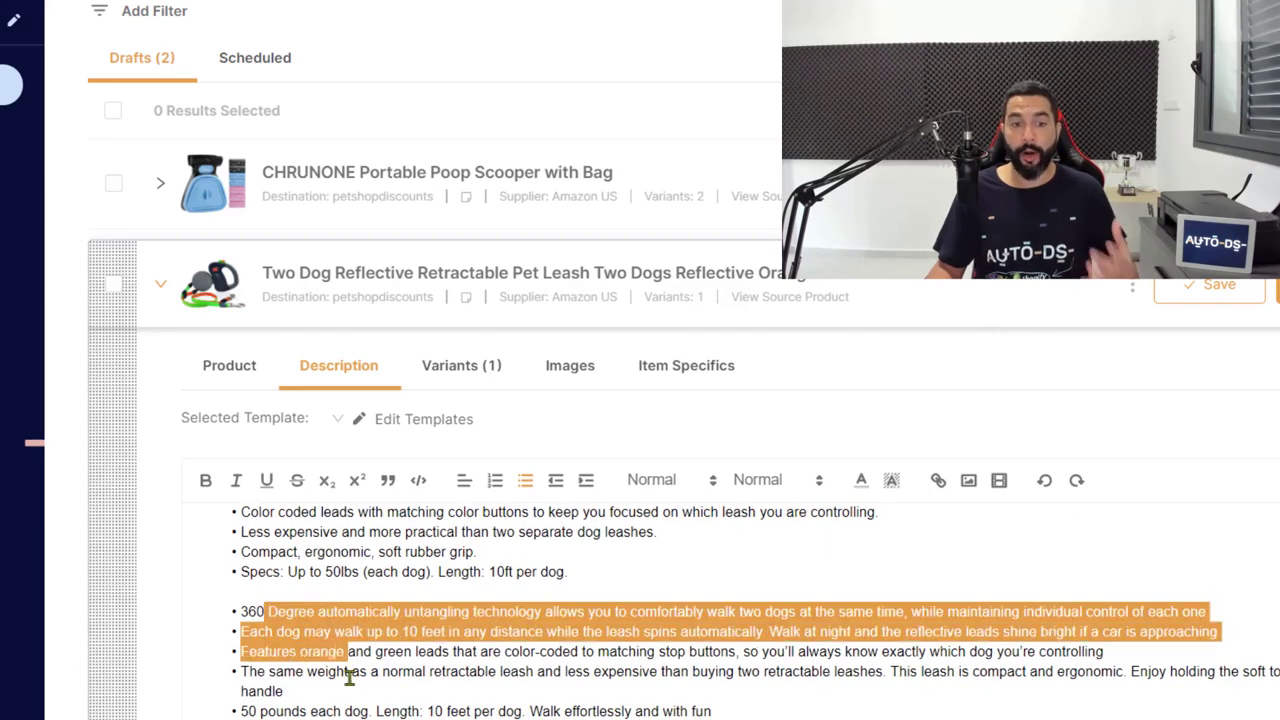
scroll(345, 655, "up", 2)
left_click(360, 600)
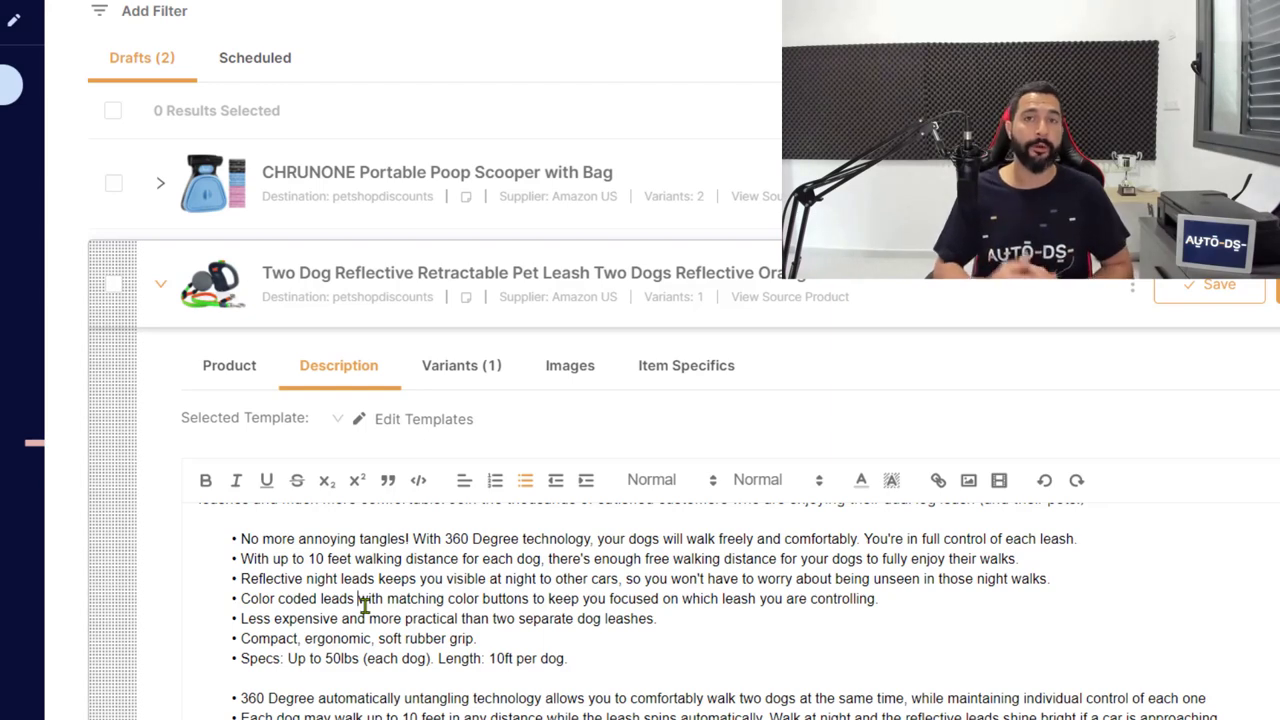
scroll(295, 603, "down", 1)
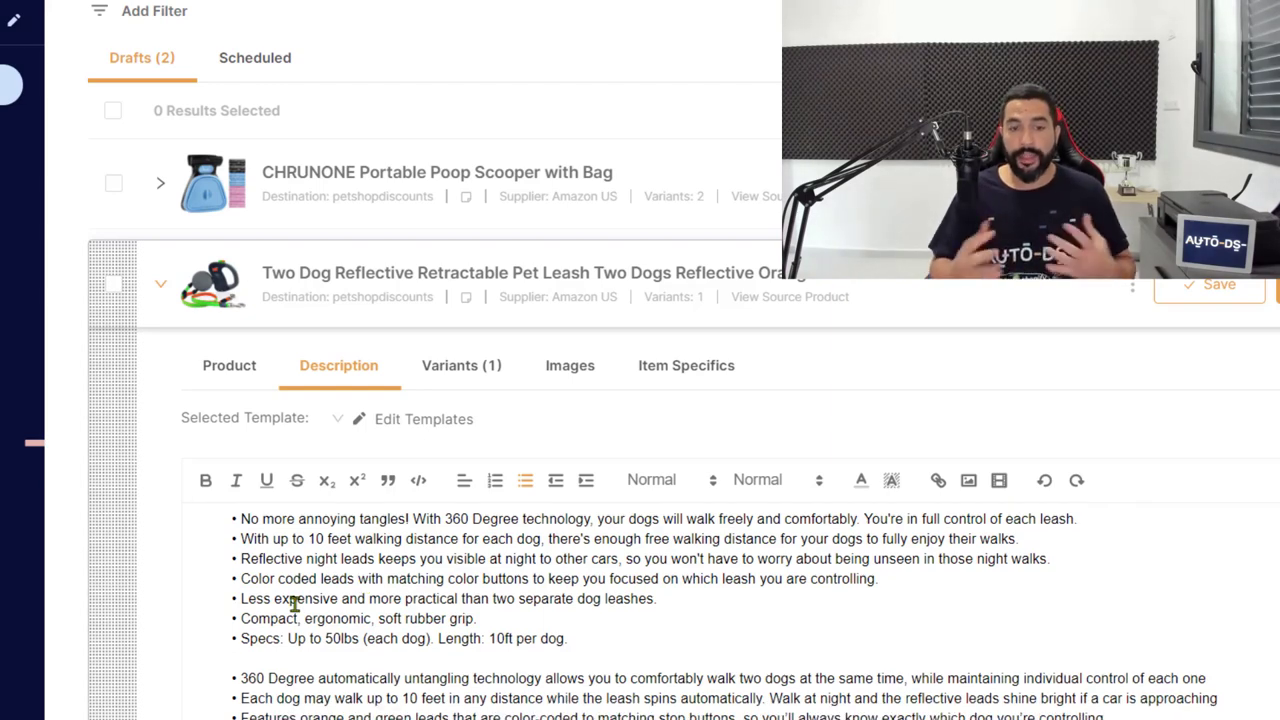
scroll(295, 603, "up", 1)
scroll(305, 606, "down", 1)
scroll(309, 606, "up", 1)
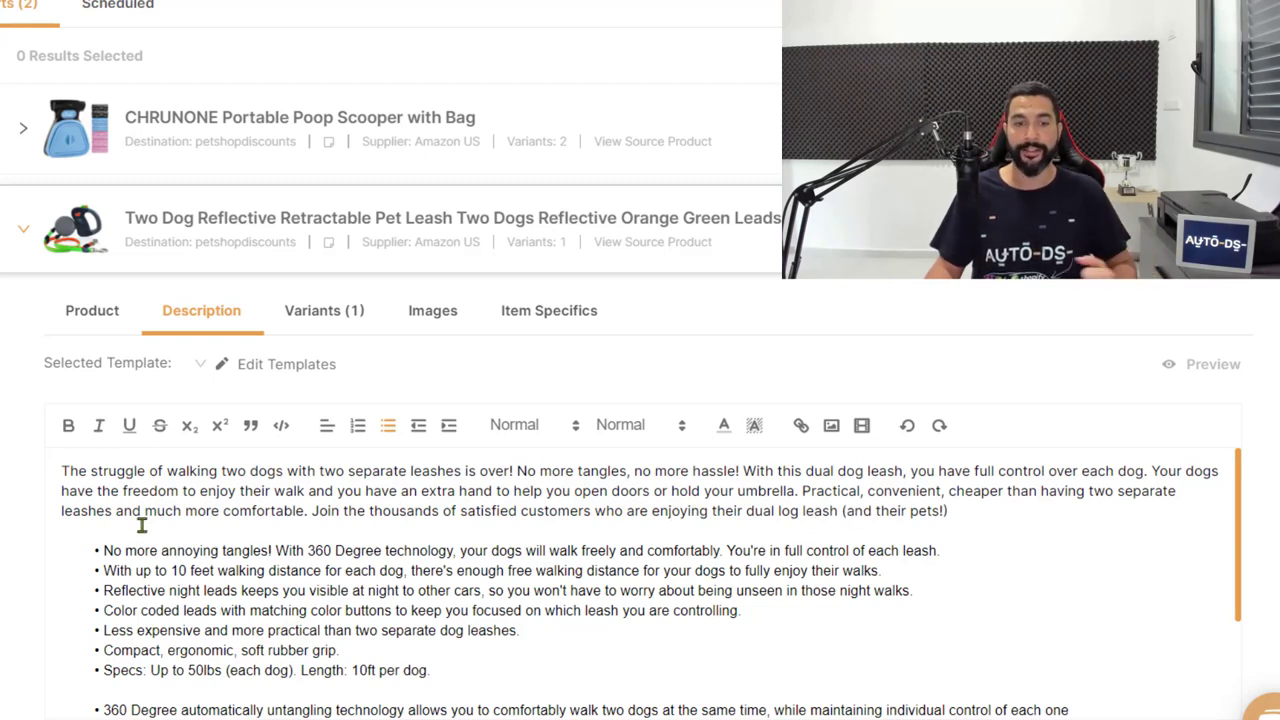
Step: Delete the five original Amazon bullets and the Wigzi line, leaving the description ending at Specs
left_click_drag(100, 550, 467, 669)
left_click(424, 628)
scroll(350, 608, "down", 3)
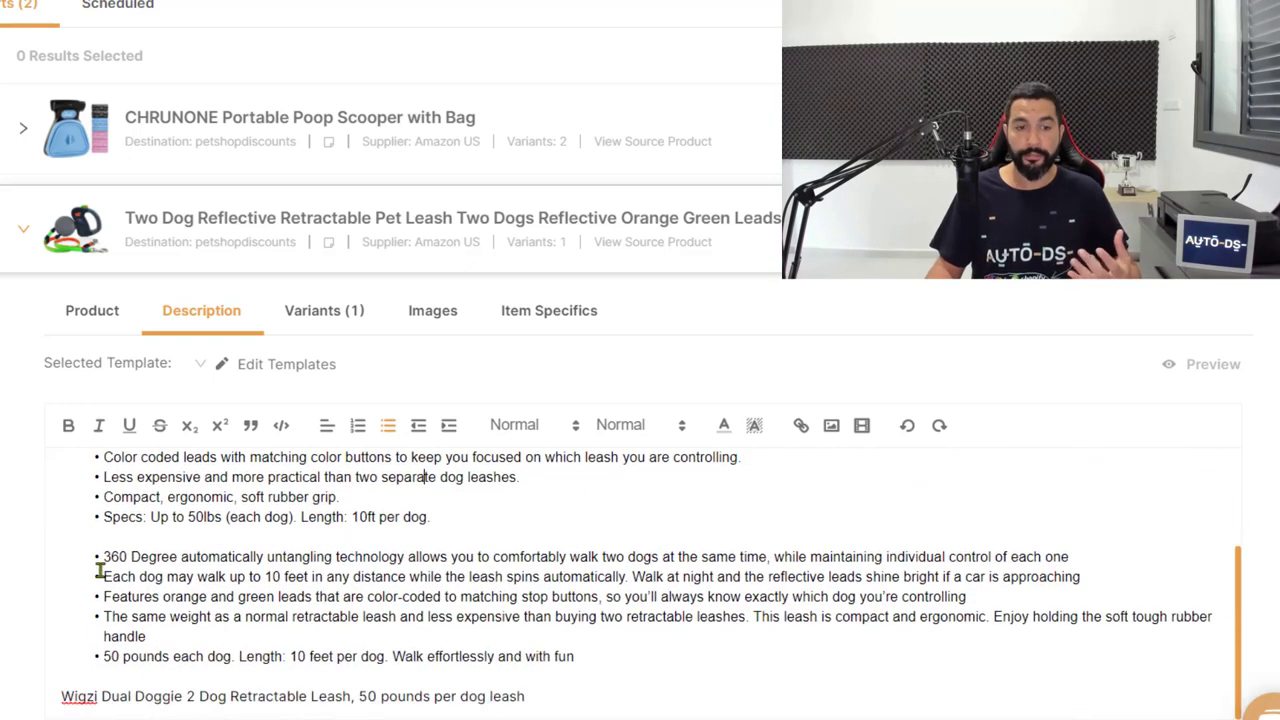
left_click_drag(99, 566, 9, 695)
key("BackSpace")
key("BackSpace")
key("BackSpace")
key("BackSpace")
key("BackSpace")
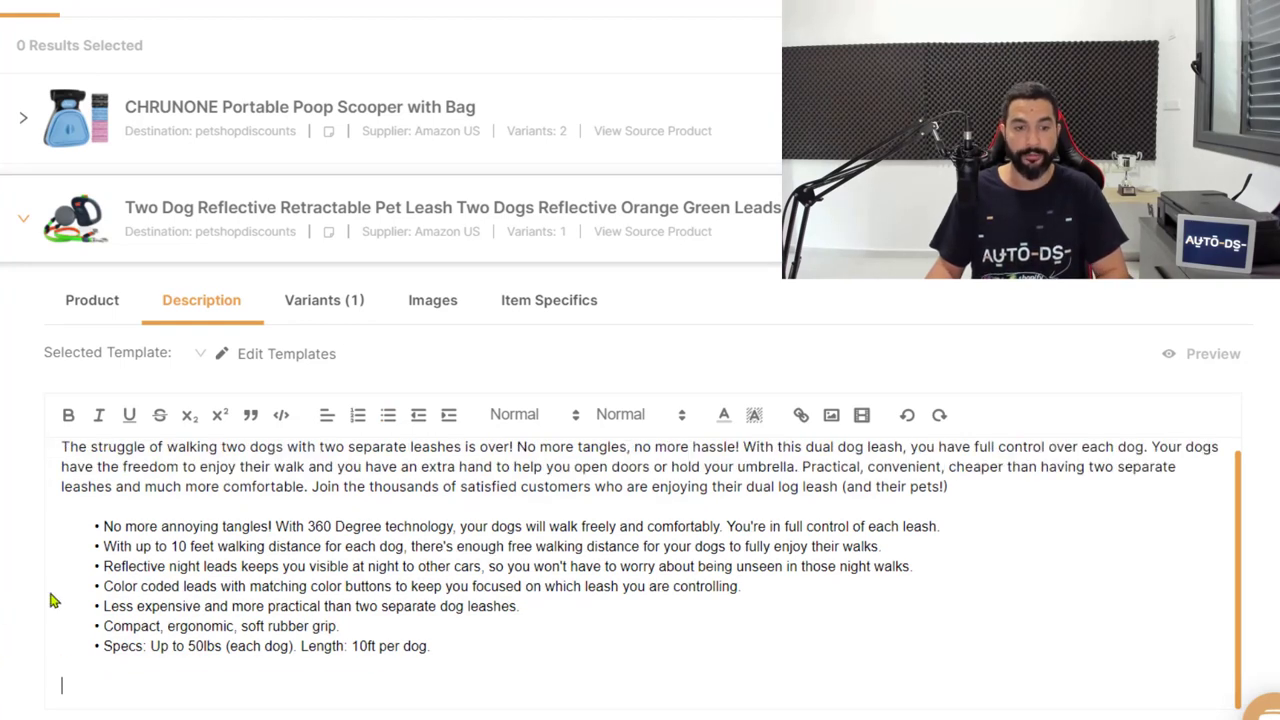
key("BackSpace")
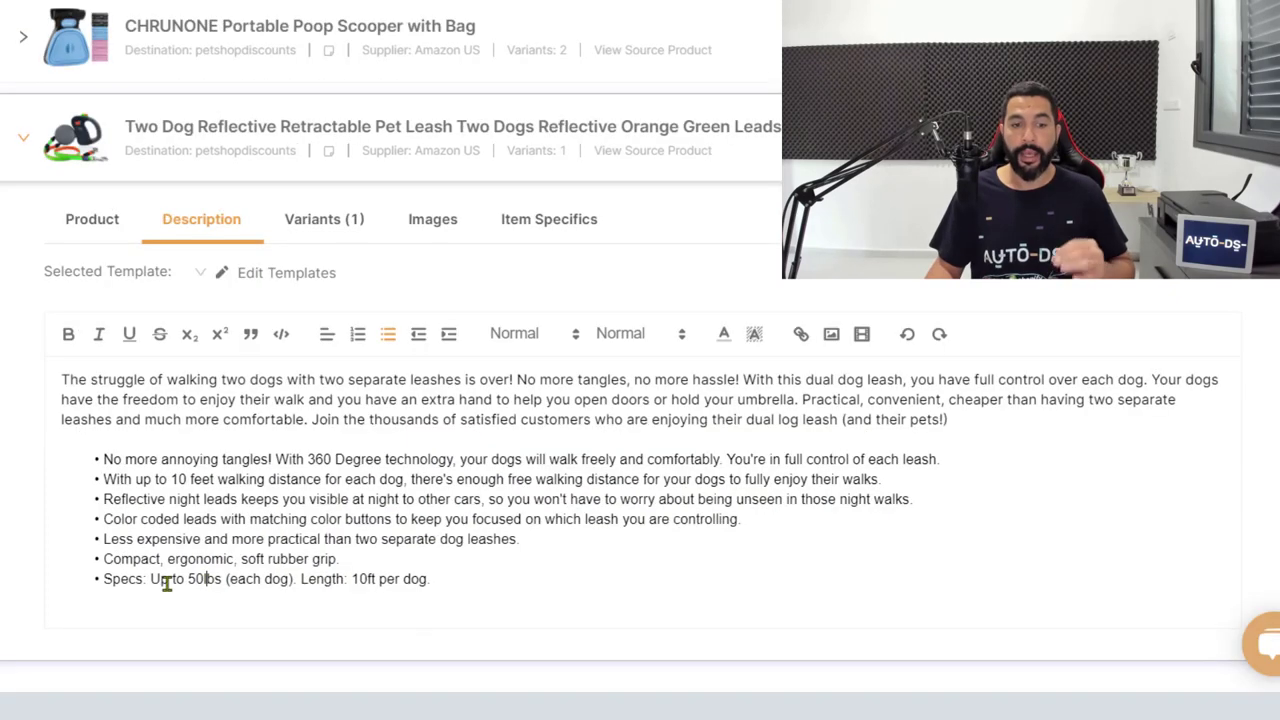
left_click_drag(150, 580, 432, 583)
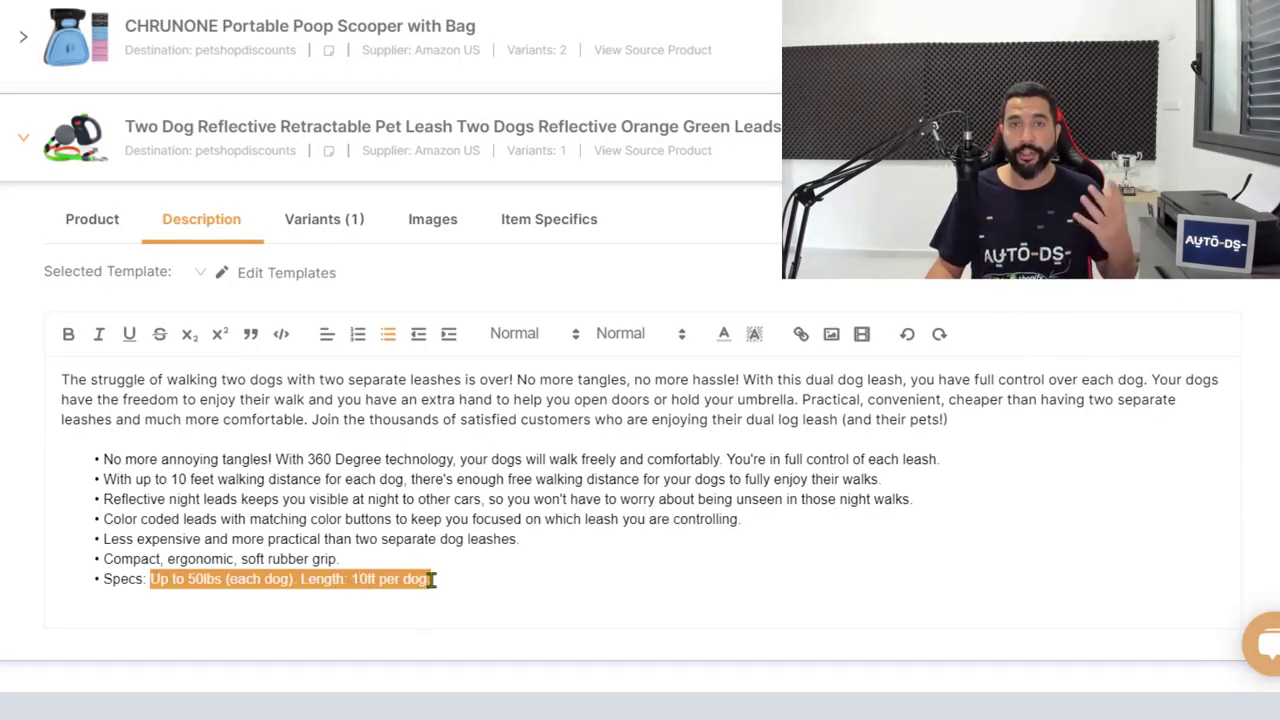
left_click(447, 580)
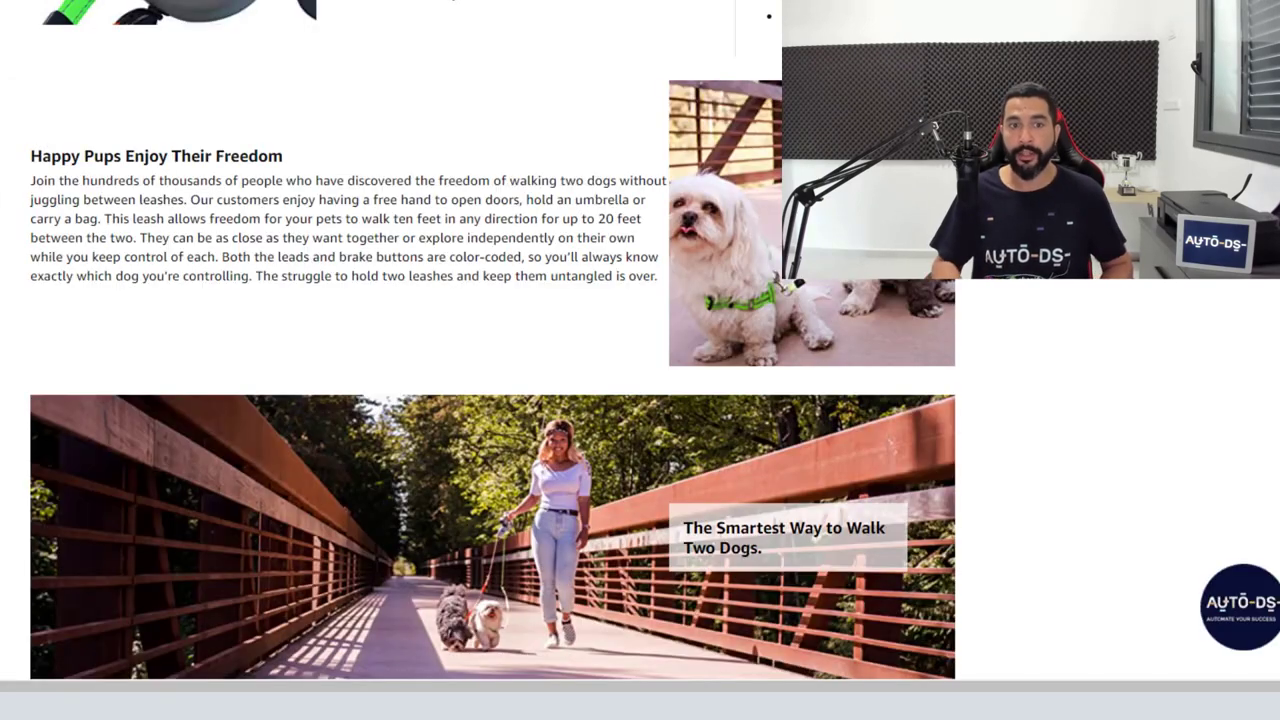
Step: Read through the Amazon Dual Doggie Leash page, zooming in on the manufacturer section
scroll(493, 340, "up", 4)
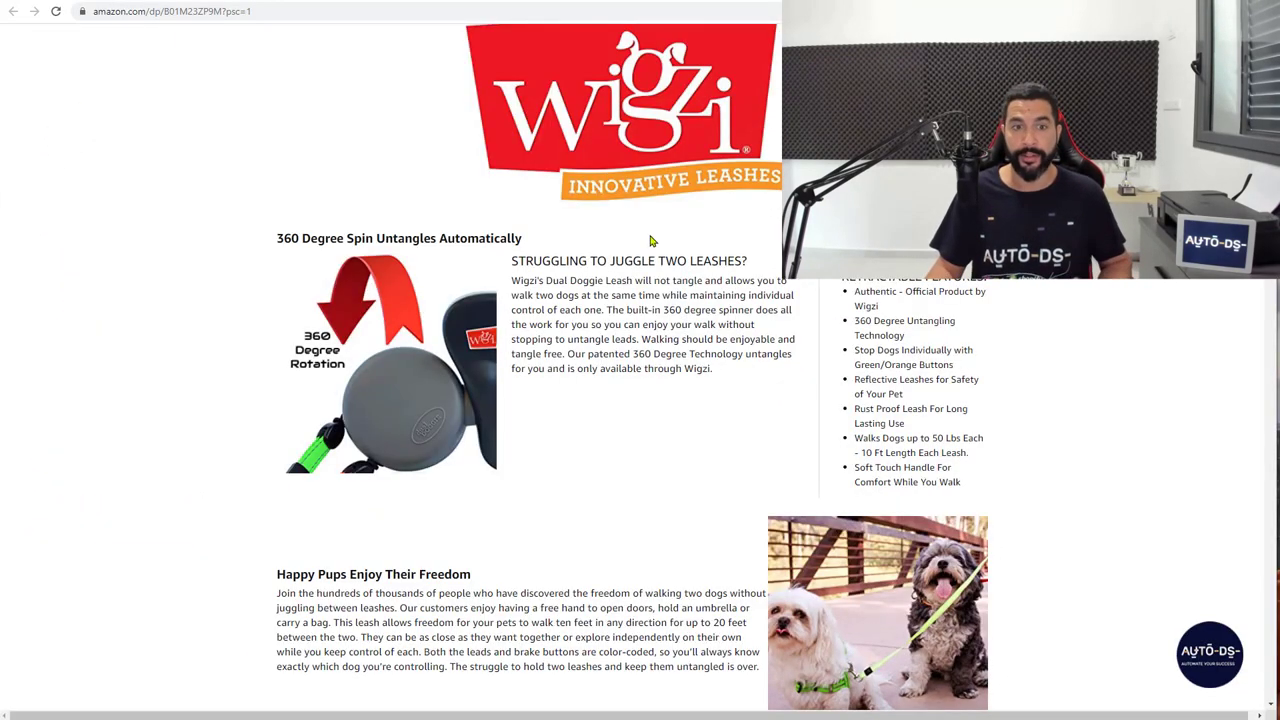
scroll(663, 249, "up", 15)
left_click_drag(664, 237, 800, 333)
scroll(800, 333, "down", 4)
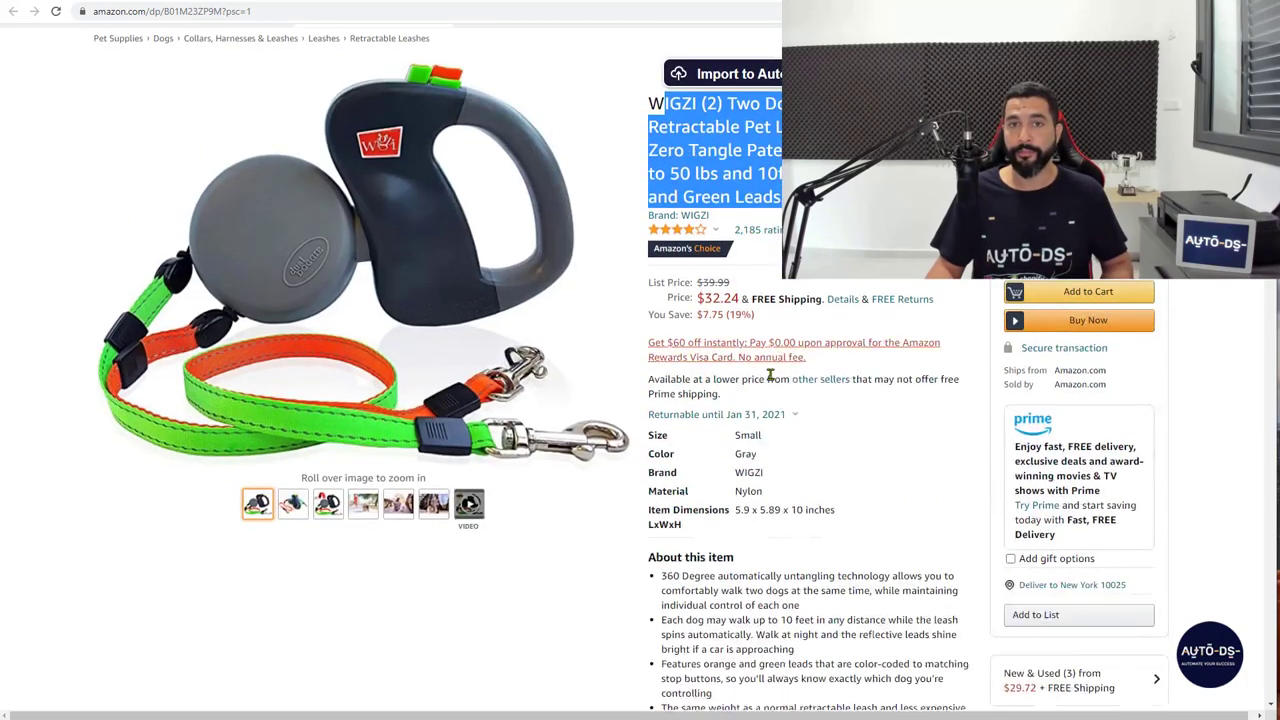
left_click_drag(697, 390, 766, 480)
scroll(757, 512, "down", 13)
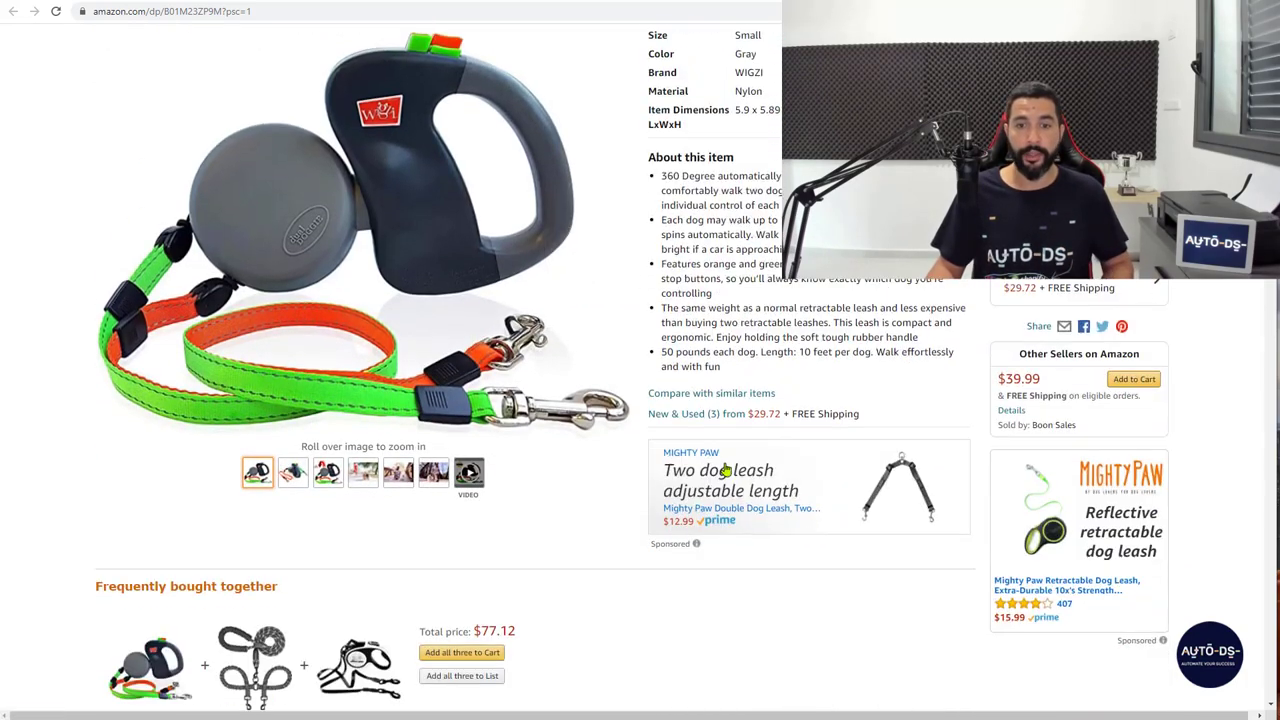
scroll(628, 415, "down", 6)
key("ctrl+plus")
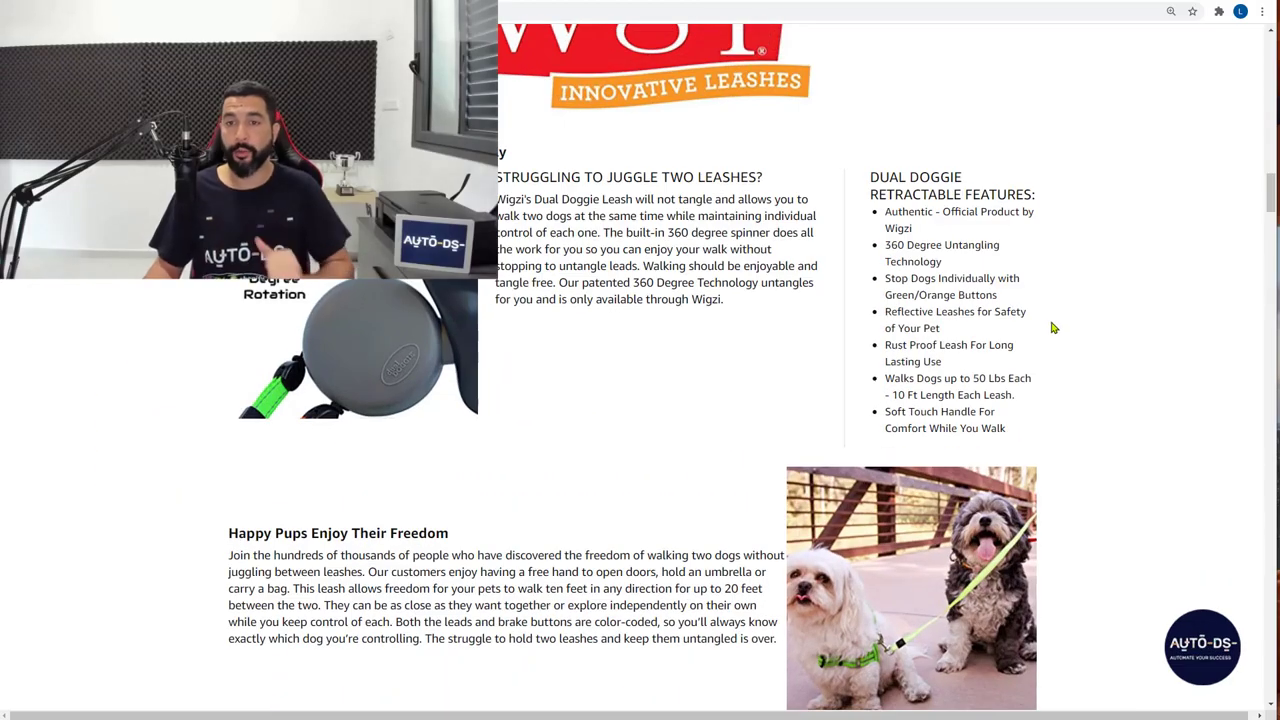
scroll(1049, 326, "down", 1)
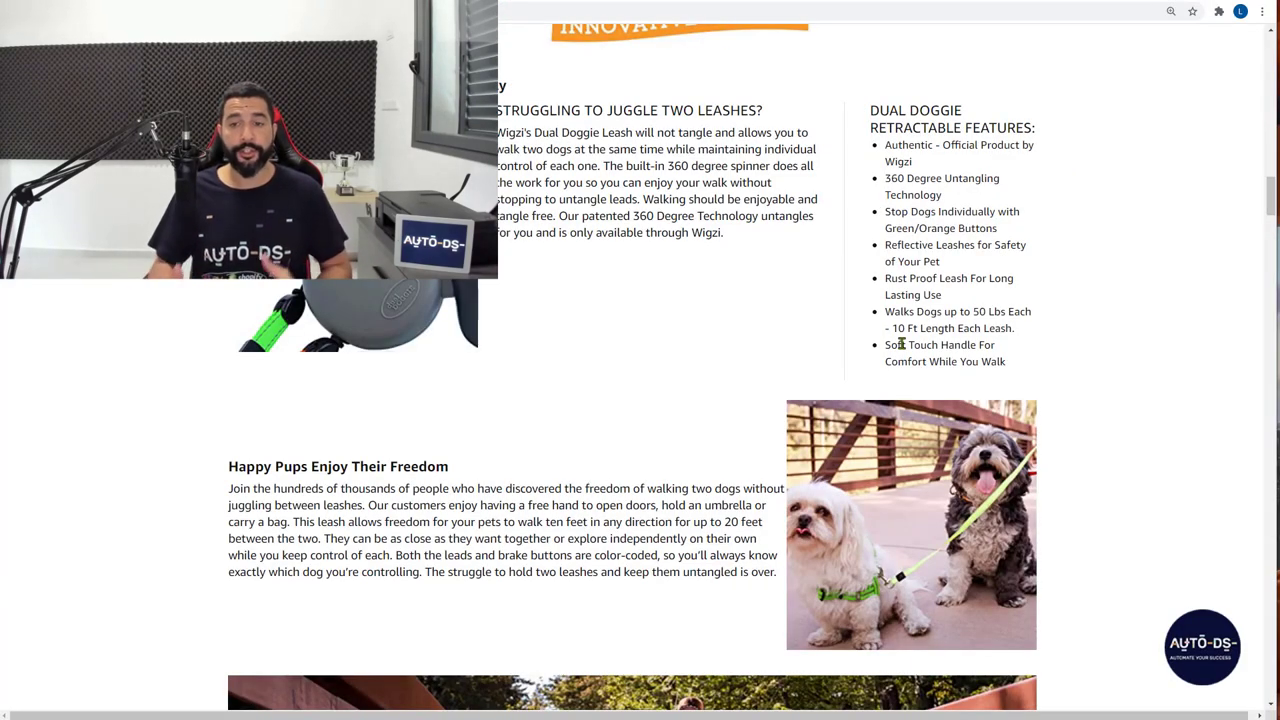
scroll(846, 380, "down", 1)
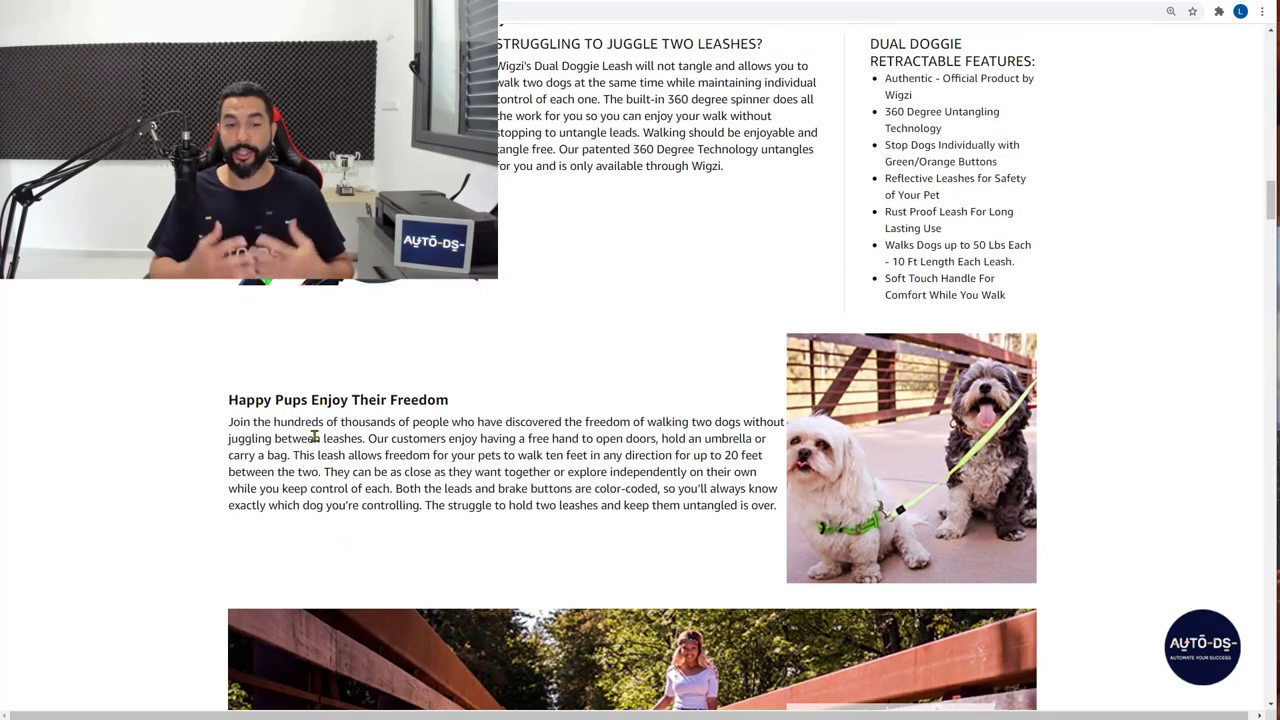
scroll(314, 437, "down", 1)
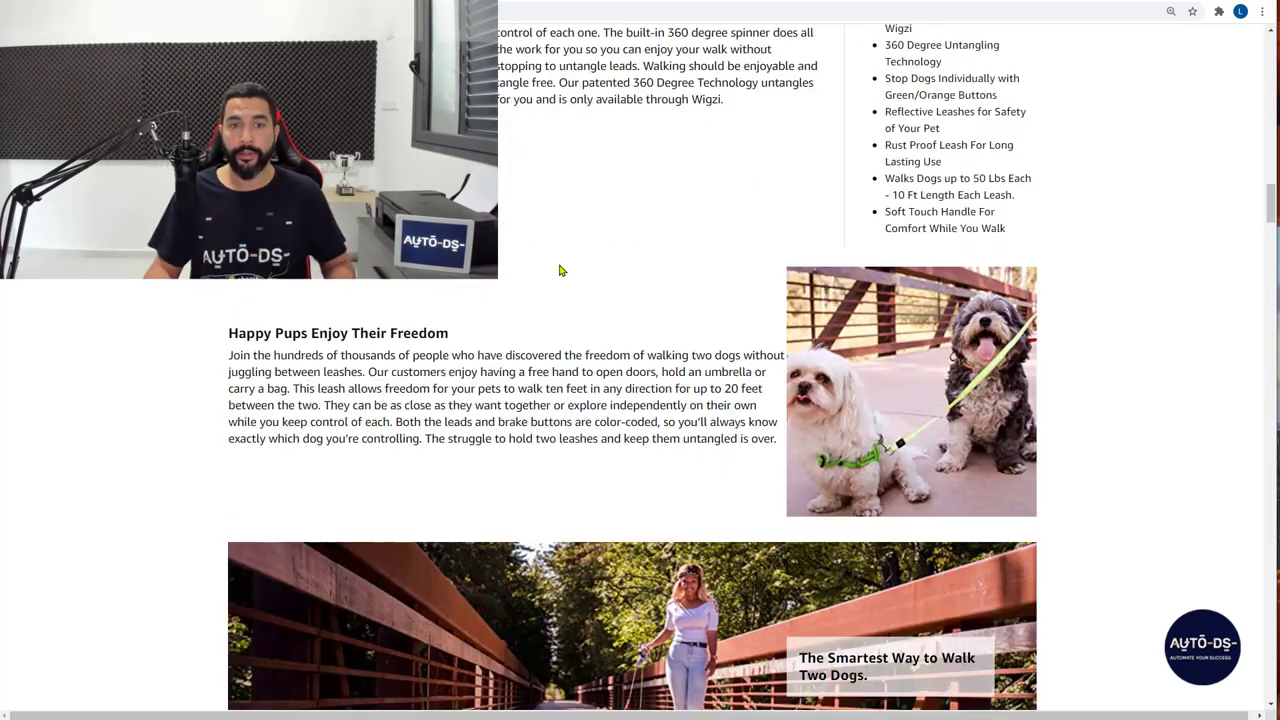
scroll(569, 289, "up", 3)
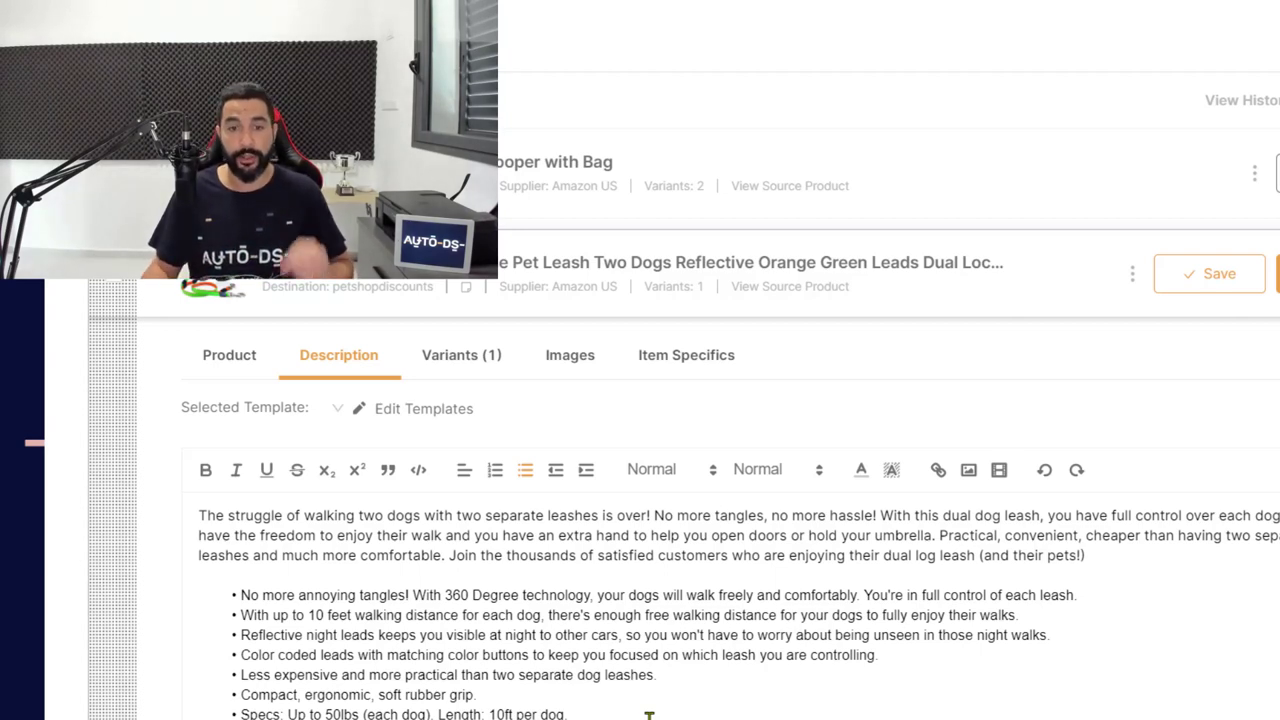
Step: Set the leash variant's breakeven to 17%, lowering its sell price to 43.09
left_click(460, 368)
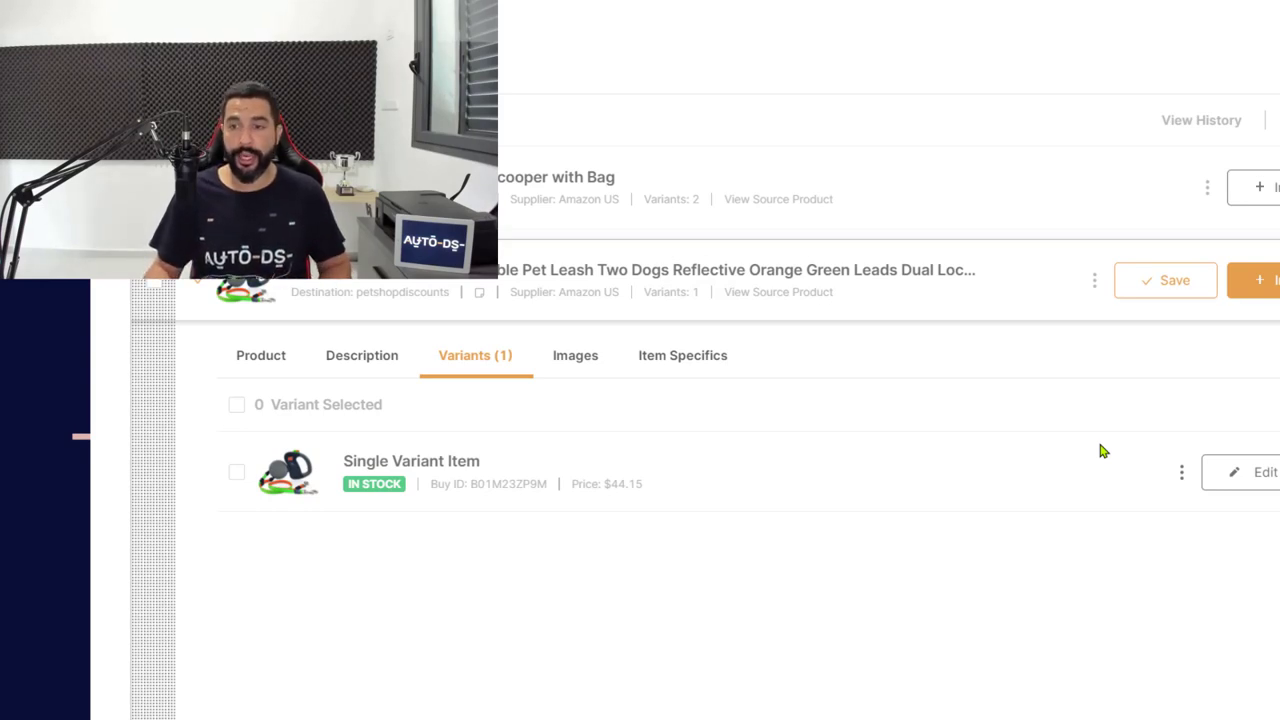
left_click(1240, 473)
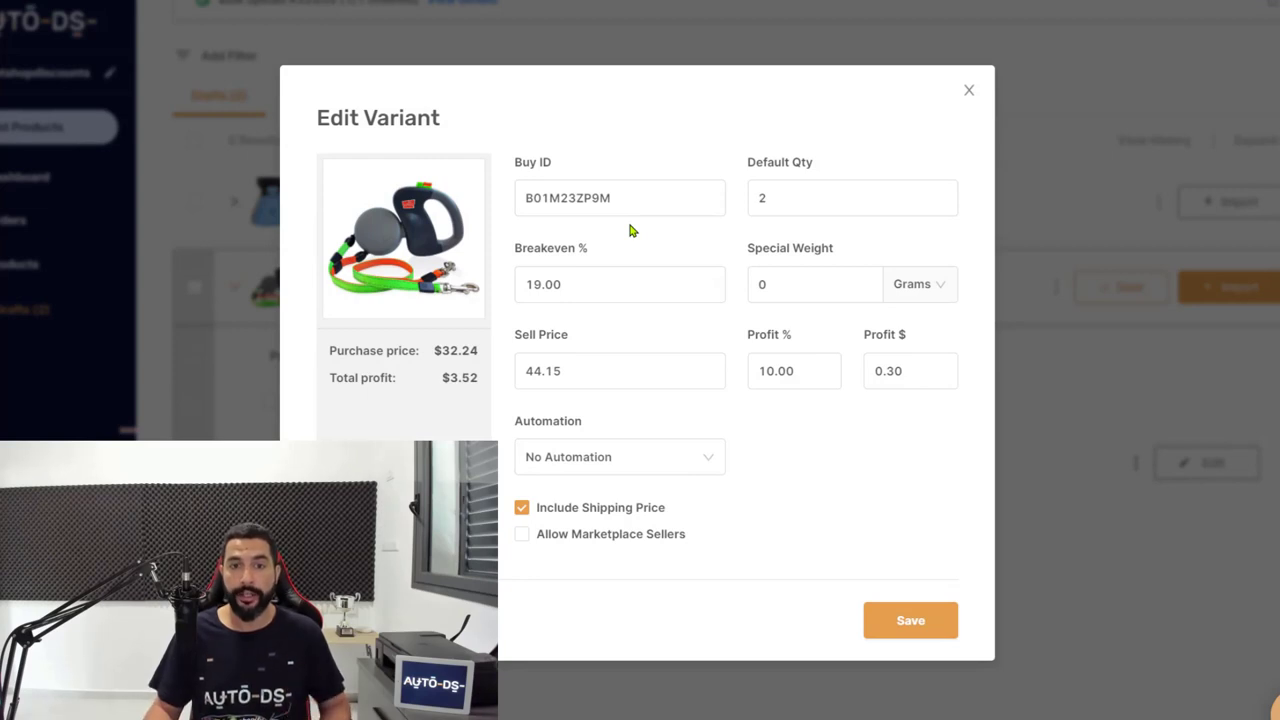
double_click(575, 291)
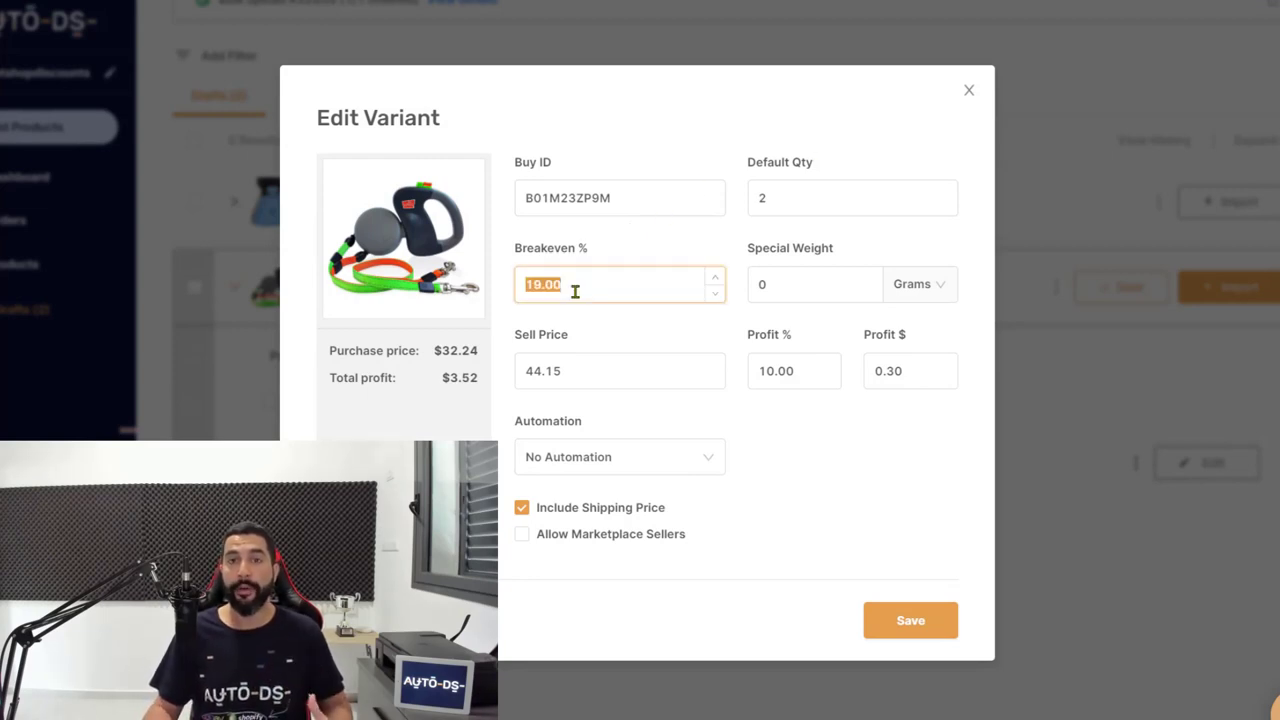
type("17")
key("Tab")
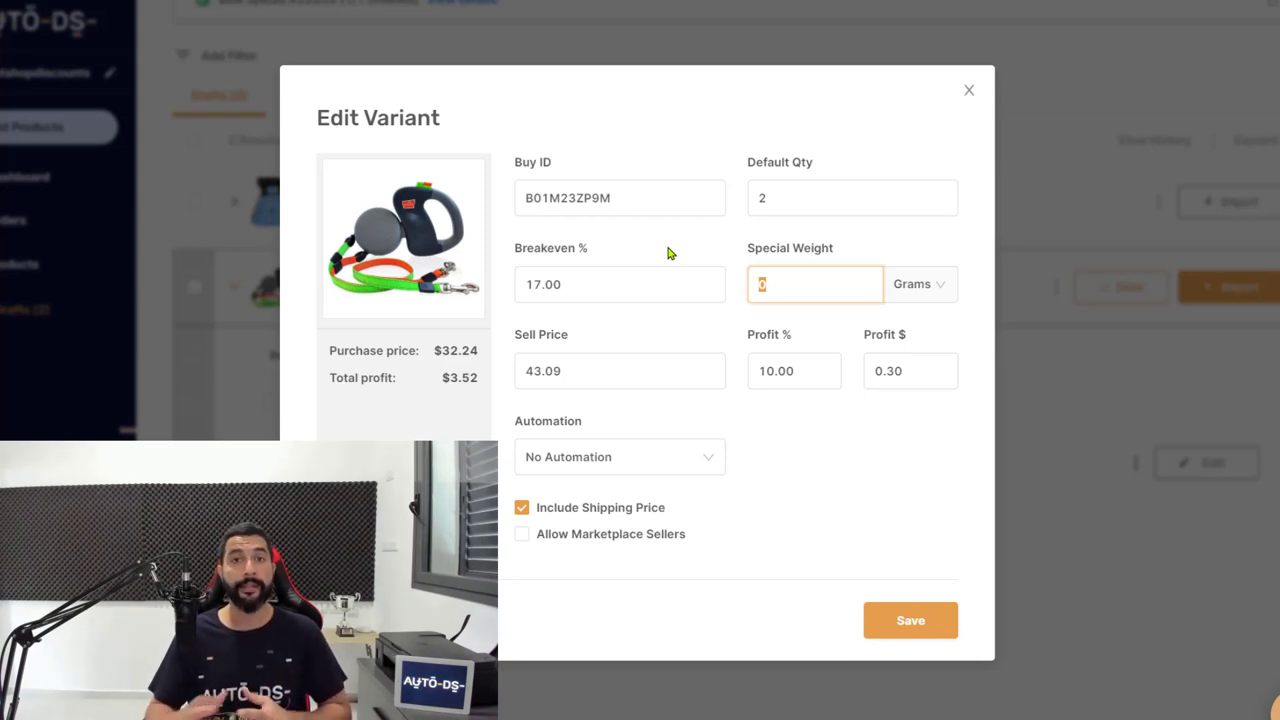
key("shift+Tab")
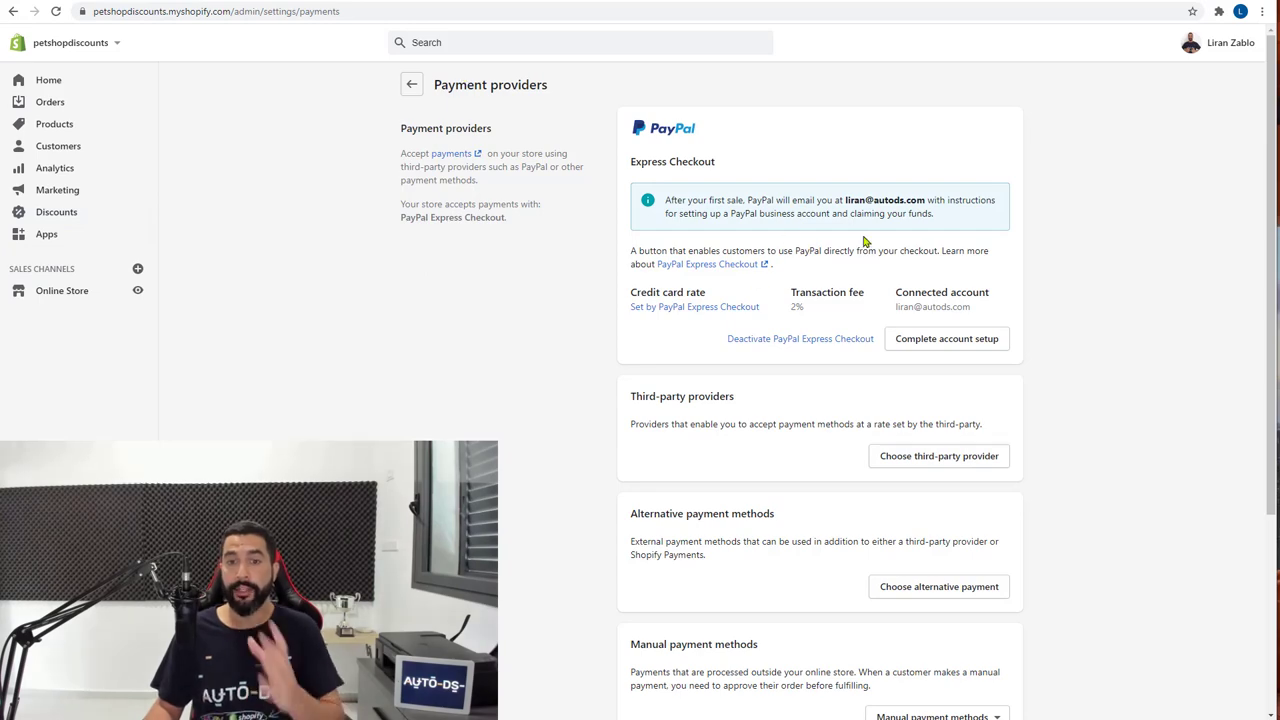
scroll(850, 250, "down", 1)
scroll(835, 250, "up", 1)
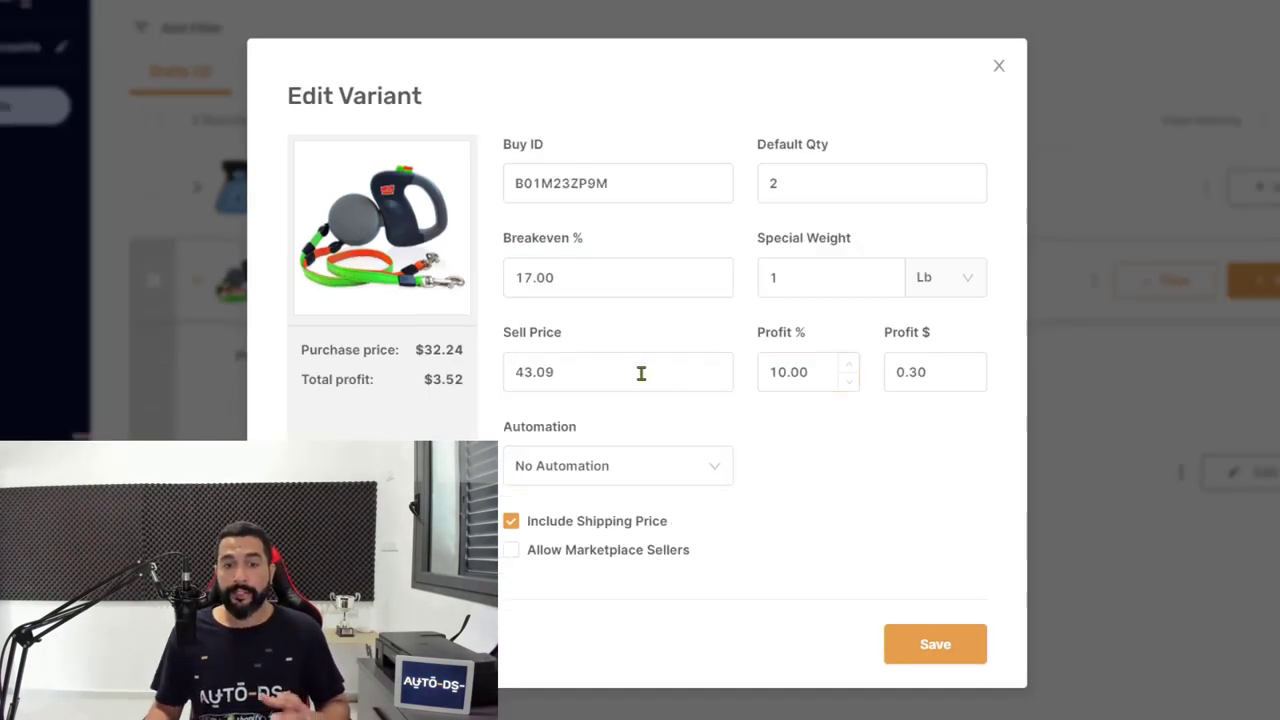
Step: Review the variant's sell price and breakeven percentage fields in Edit Variant
left_click(632, 373)
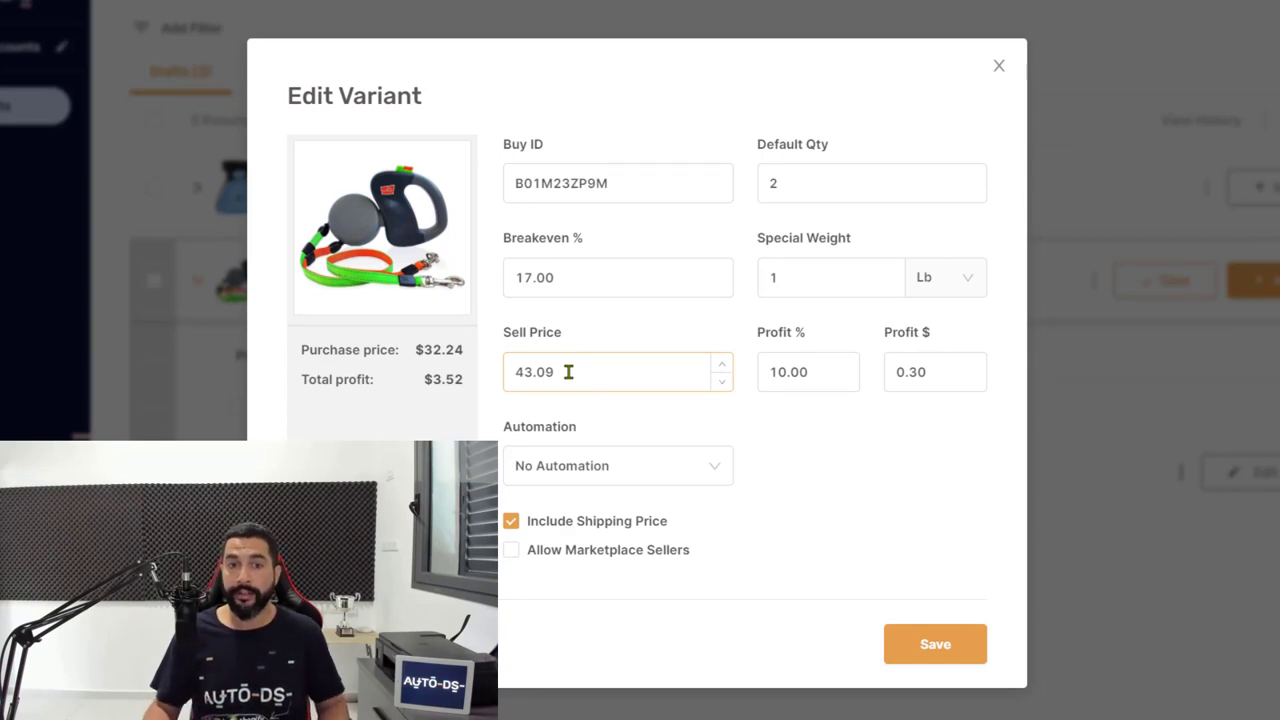
left_click(568, 315)
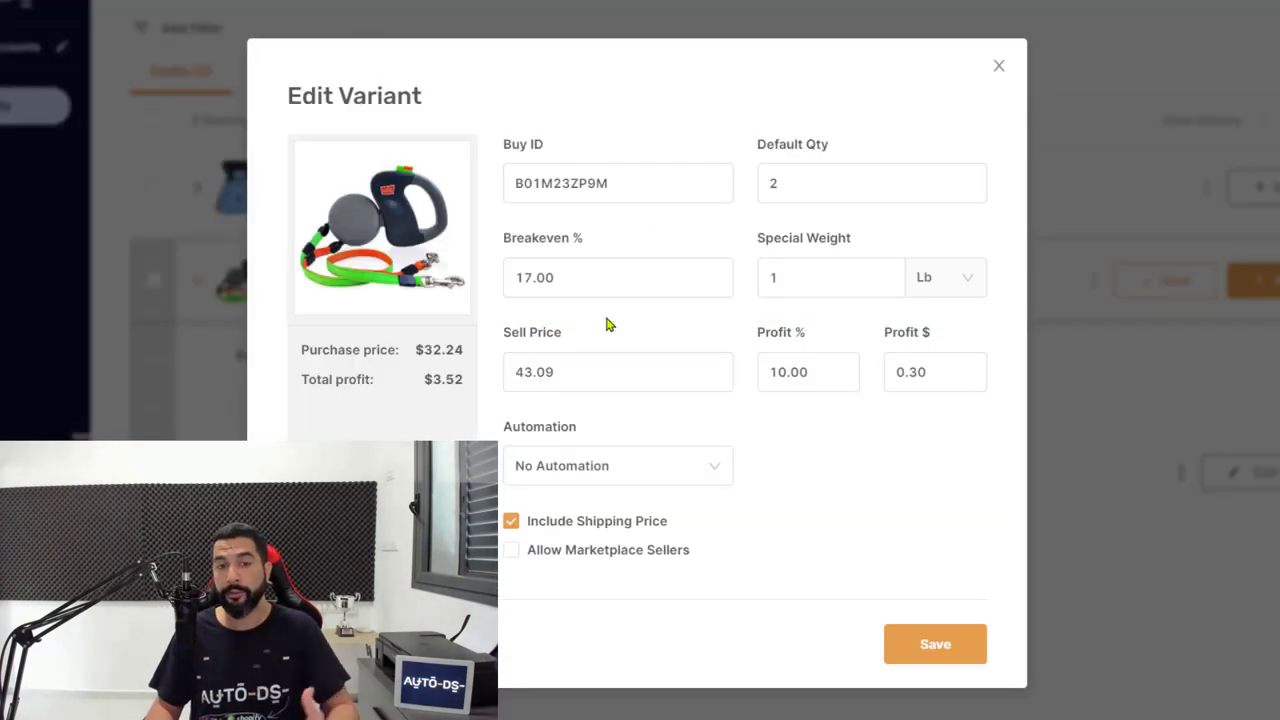
left_click(528, 277)
key("ctrl+a")
left_click(571, 334)
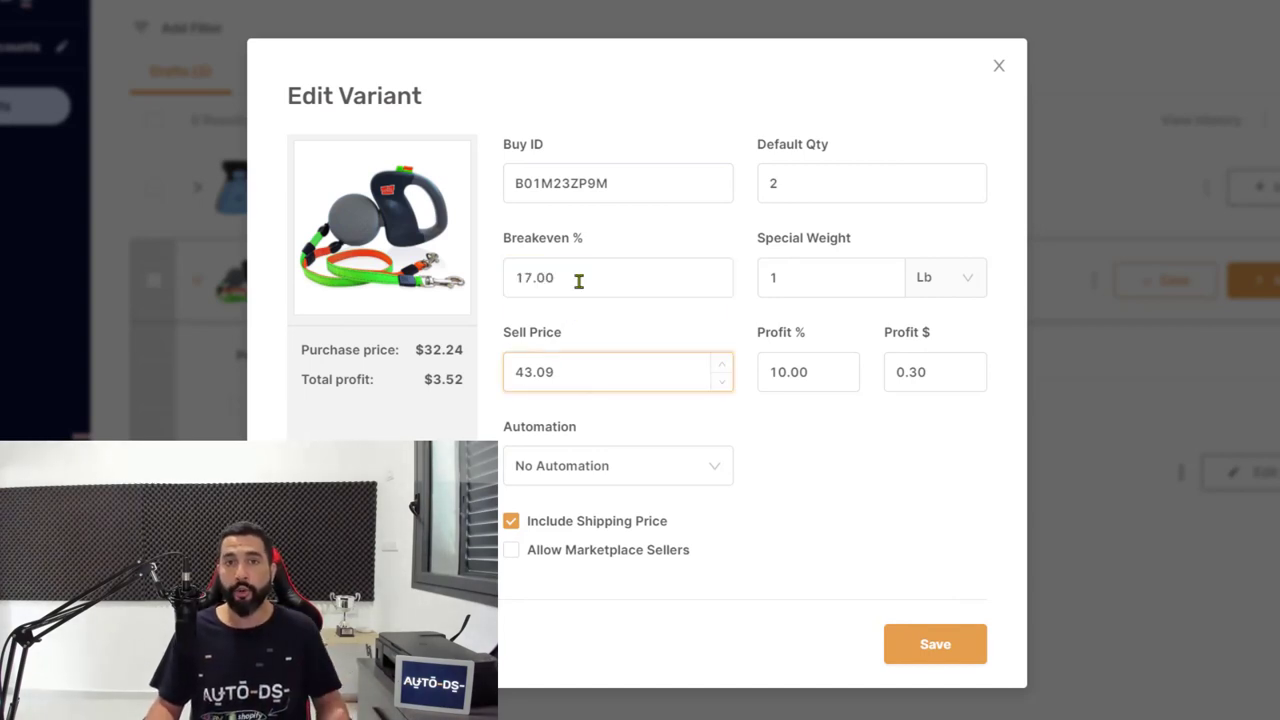
left_click(572, 283)
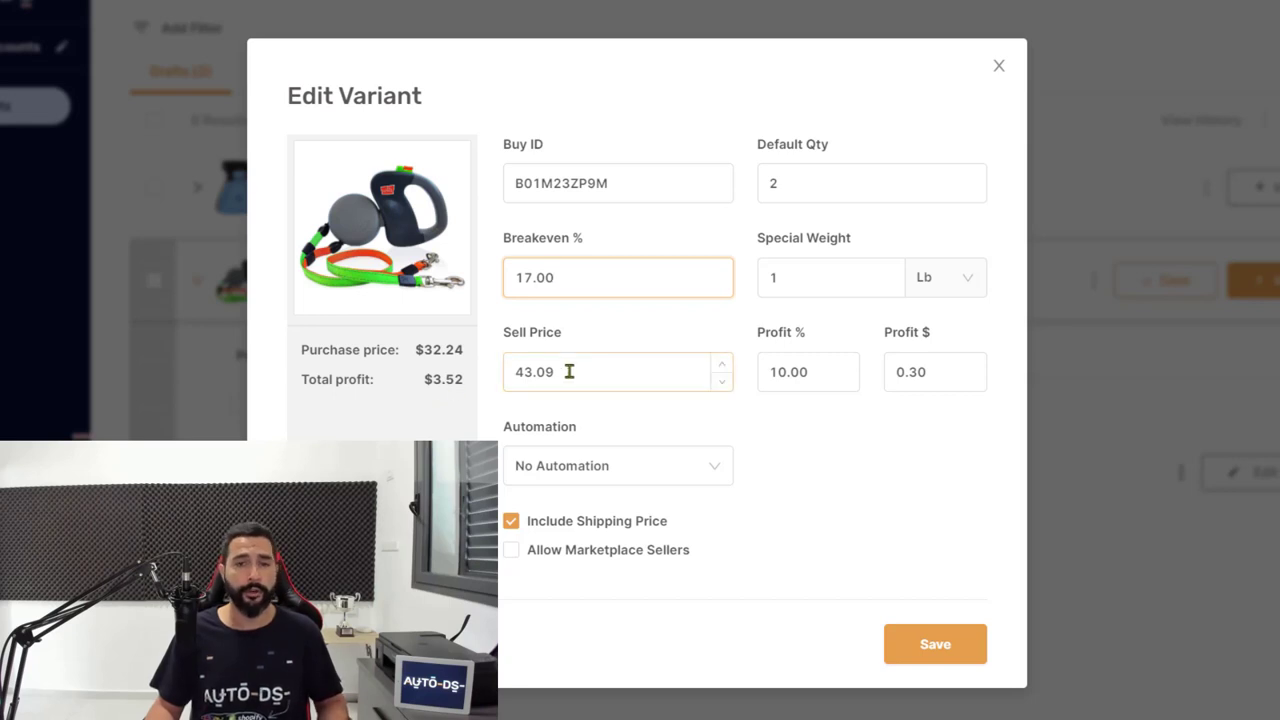
Step: Raise the profit to 20% with a .30 profit amount, bringing the sell price to 46.97
left_click(814, 371)
left_click(822, 378)
double_click(760, 378)
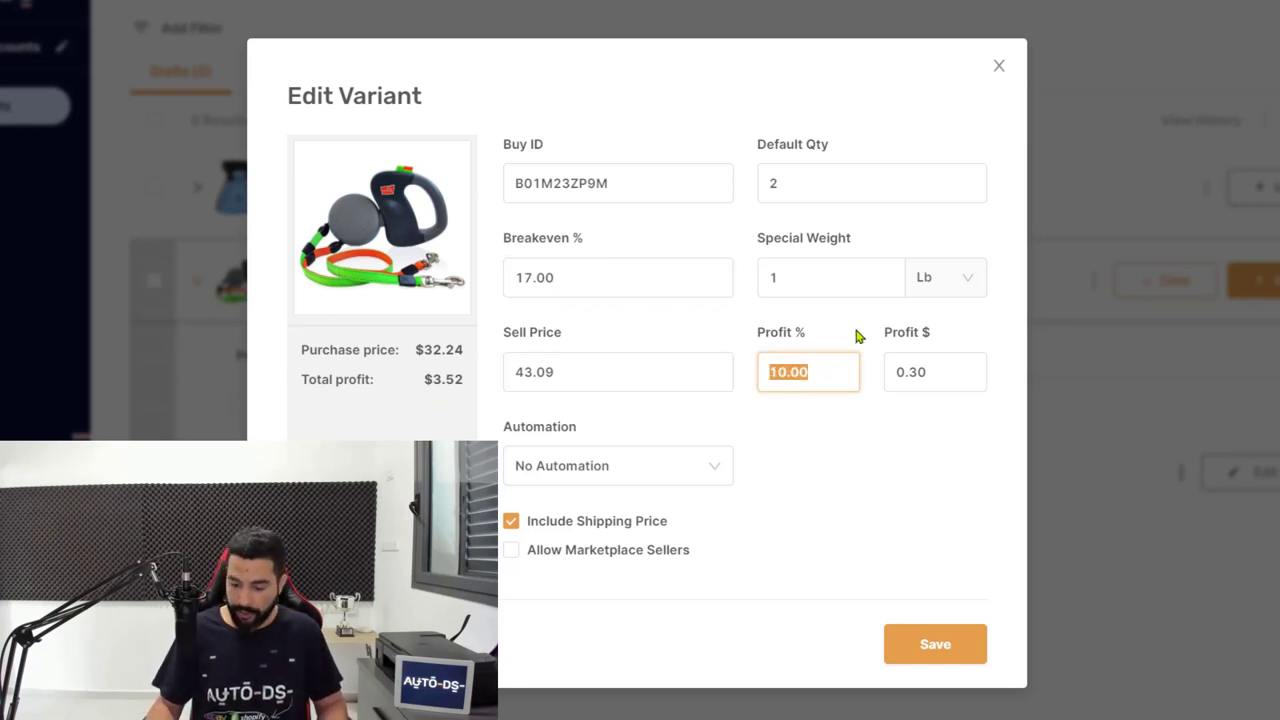
type("20")
left_click(920, 368)
double_click(927, 358)
type(".30")
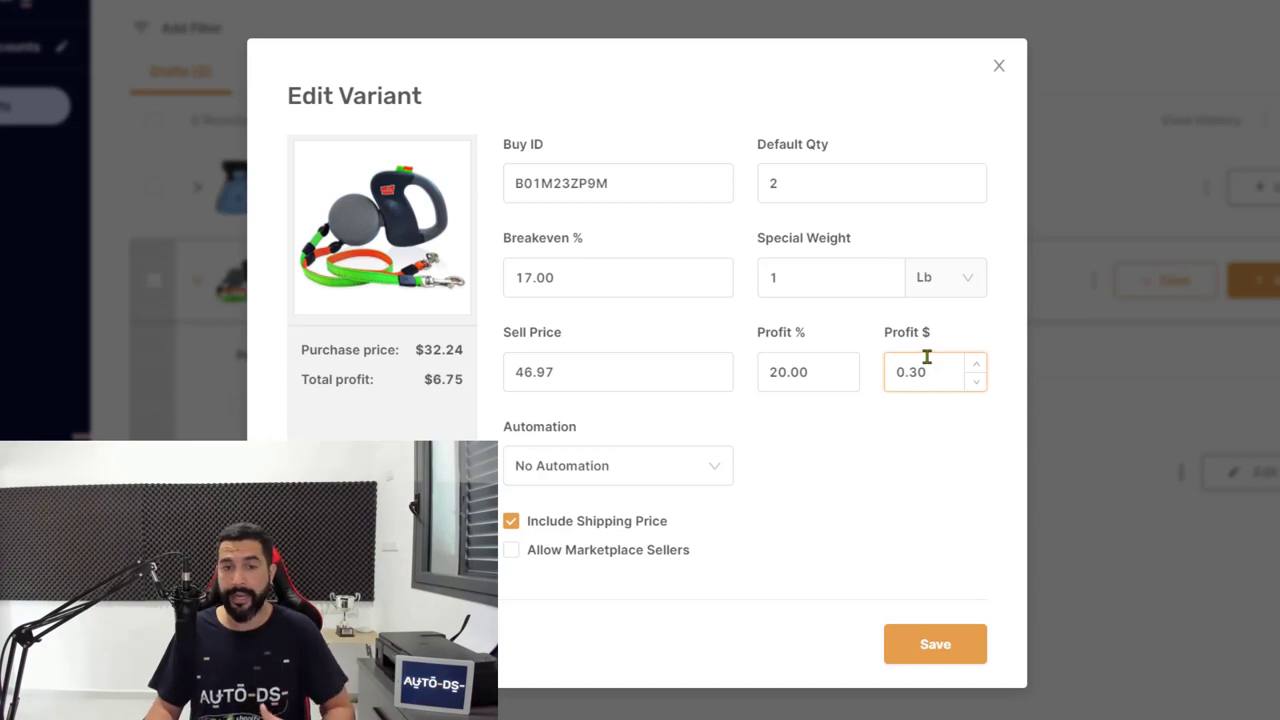
key("Tab")
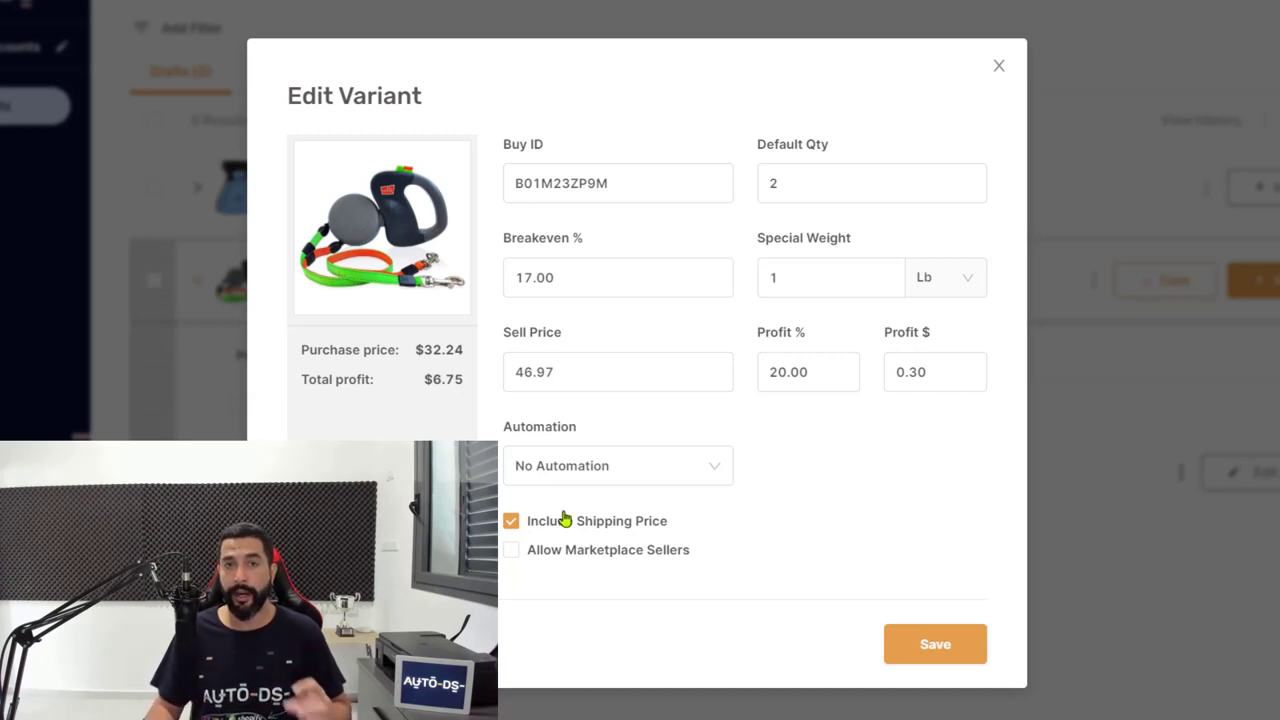
left_click(561, 371)
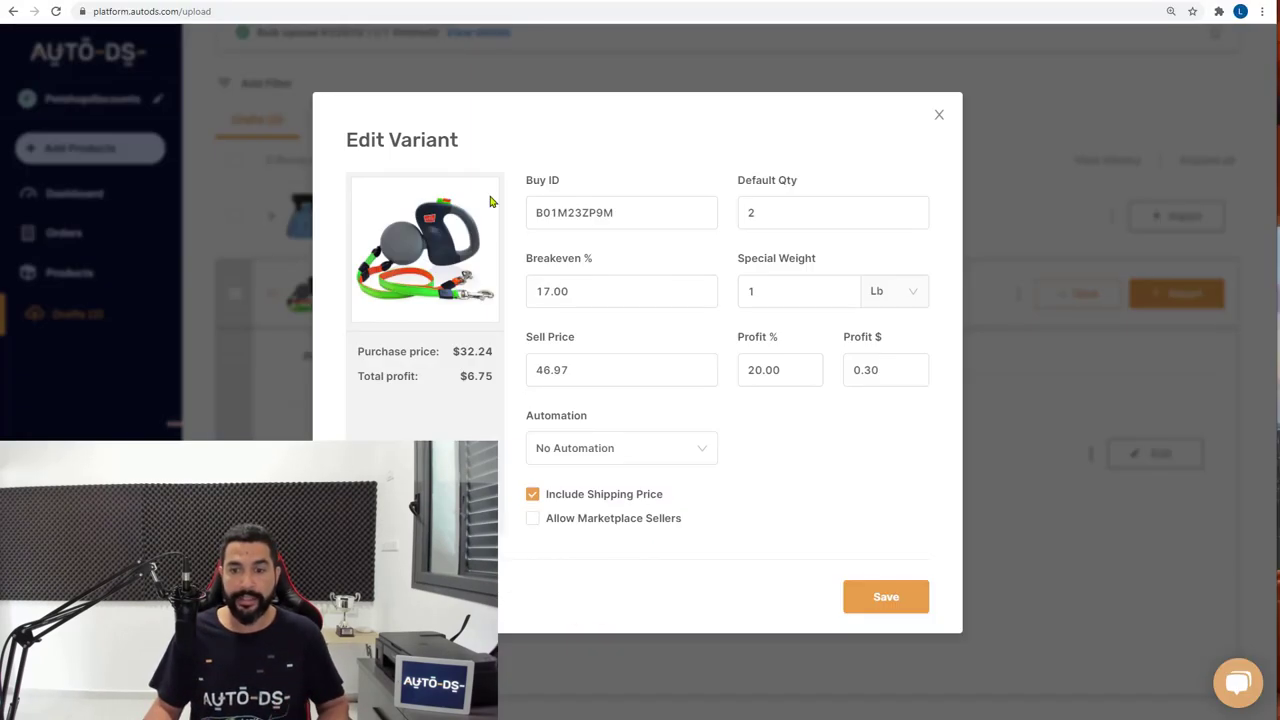
Step: Save the variant's updated pricing in Edit Variant
left_click(887, 597)
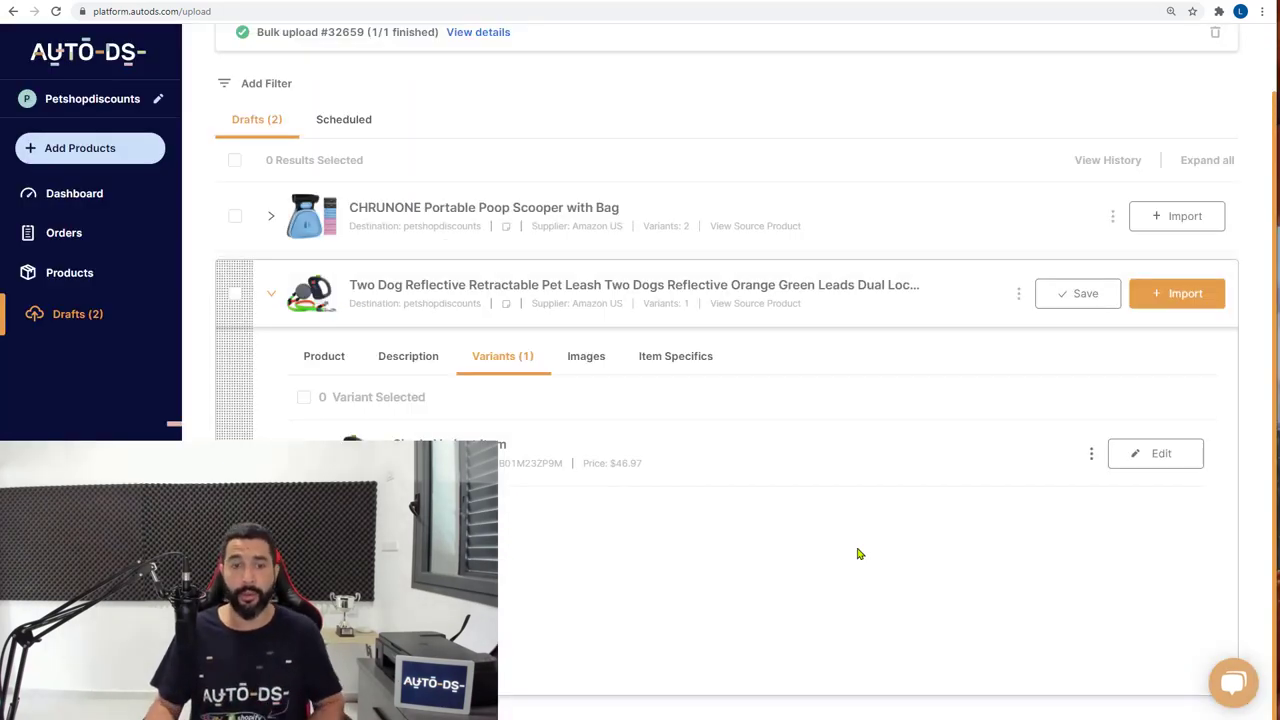
left_click(577, 362)
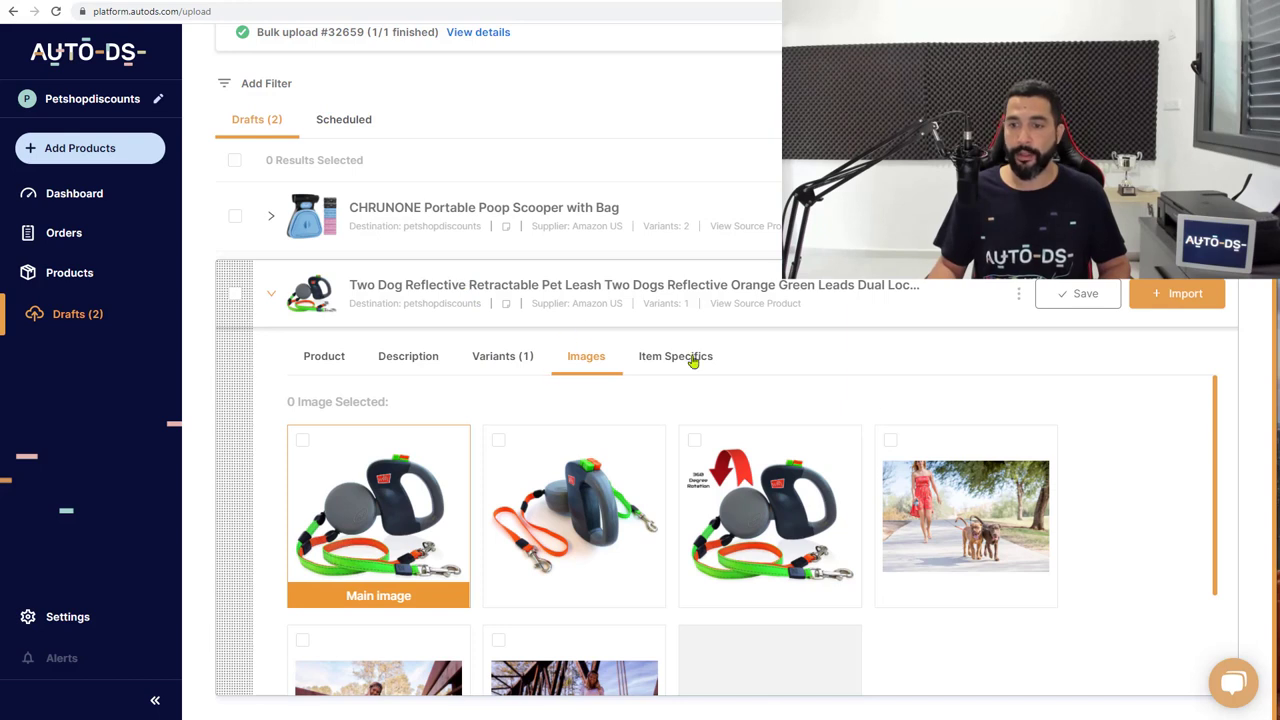
left_click_drag(1215, 480, 1217, 543)
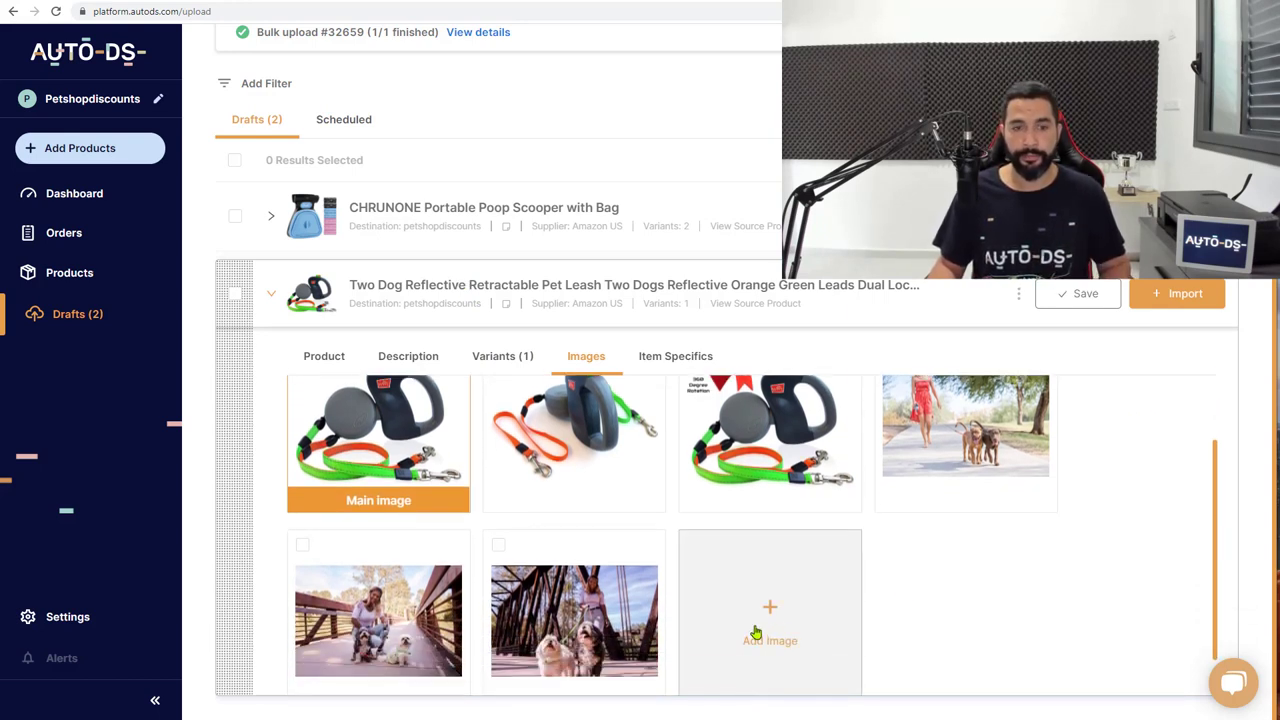
scroll(756, 632, "up", 1)
Step: Flip the main leash photo horizontally, keeping the first photo as the main image
mouse_move(340, 515)
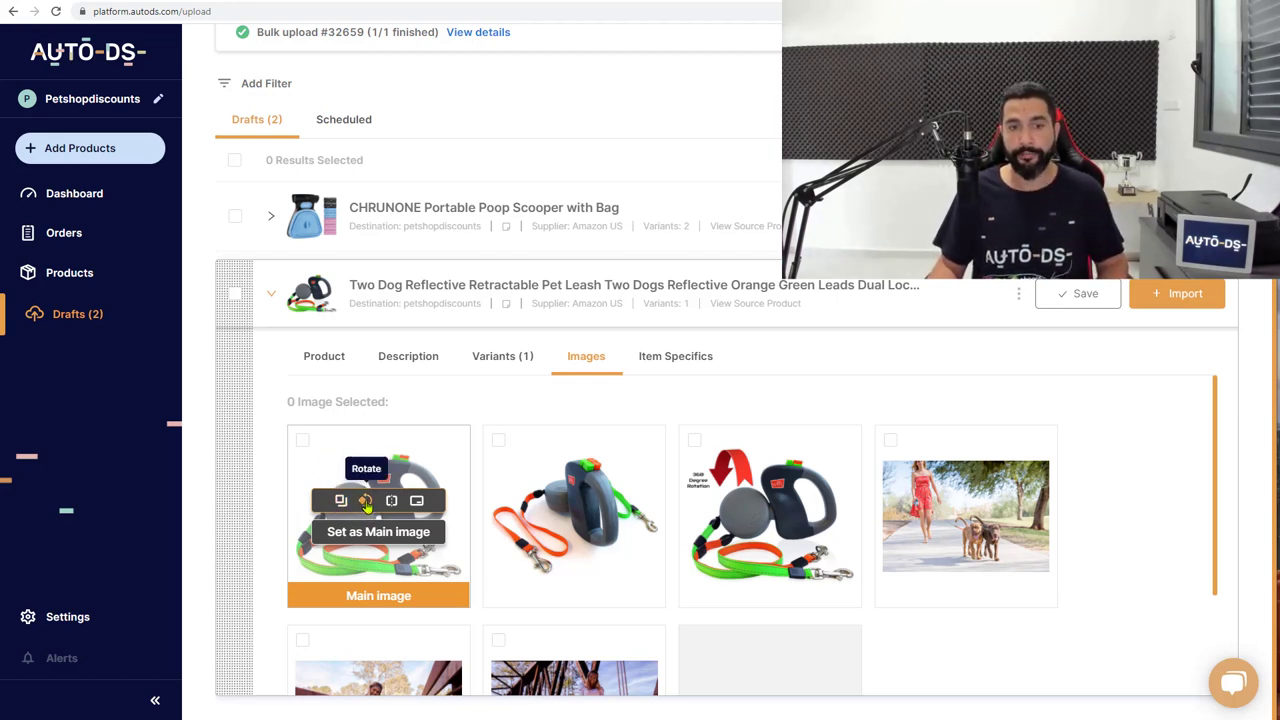
left_click(392, 501)
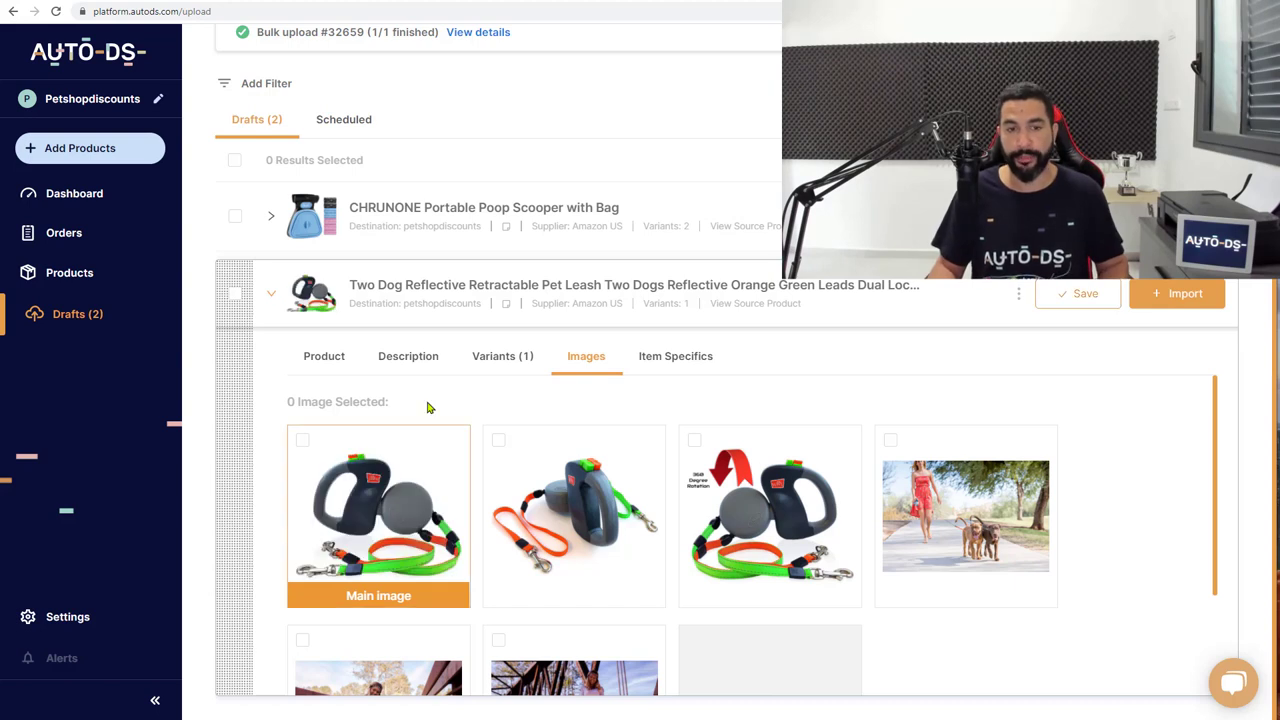
mouse_move(421, 510)
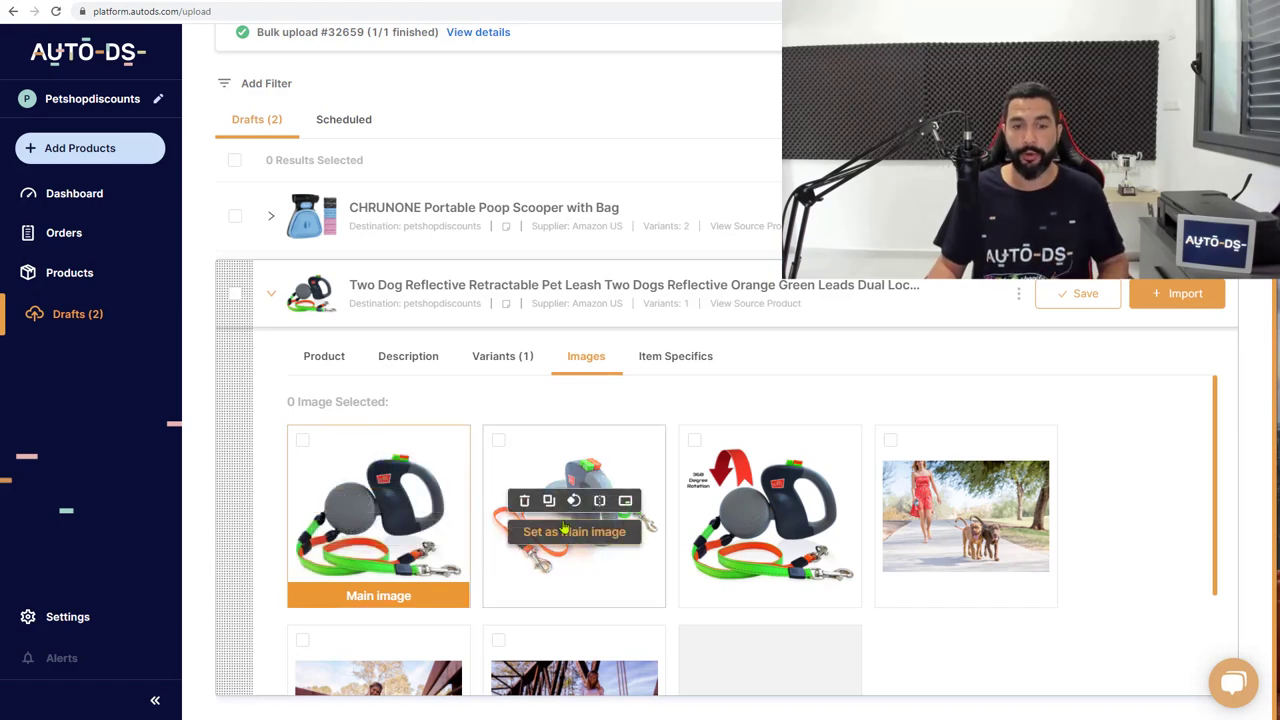
scroll(650, 480, "down", 1)
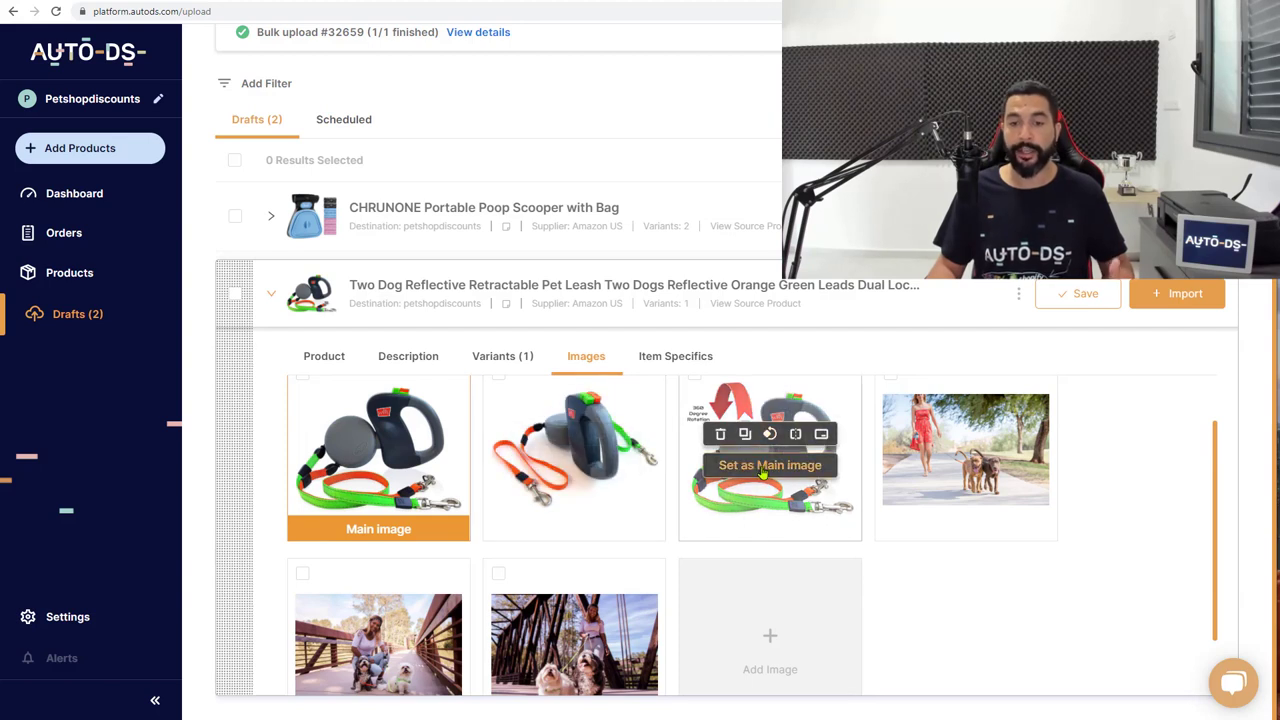
left_click(762, 466)
left_click(400, 465)
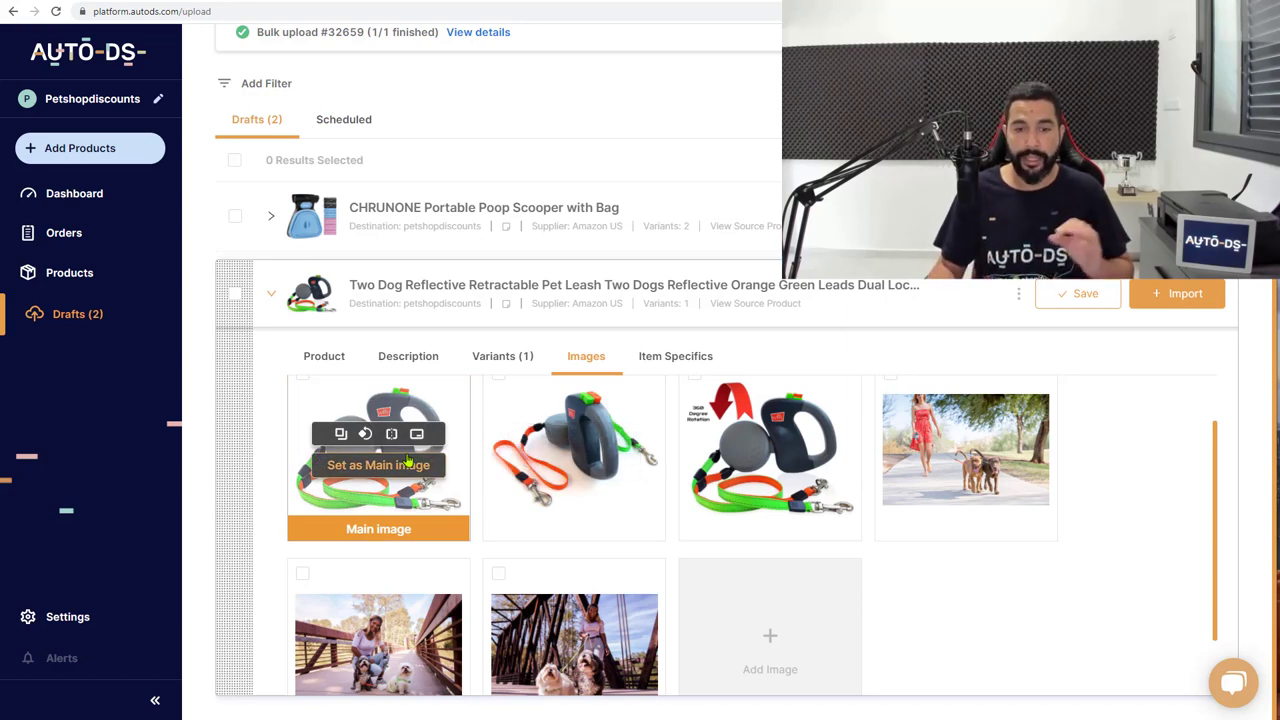
scroll(420, 462, "down", 1)
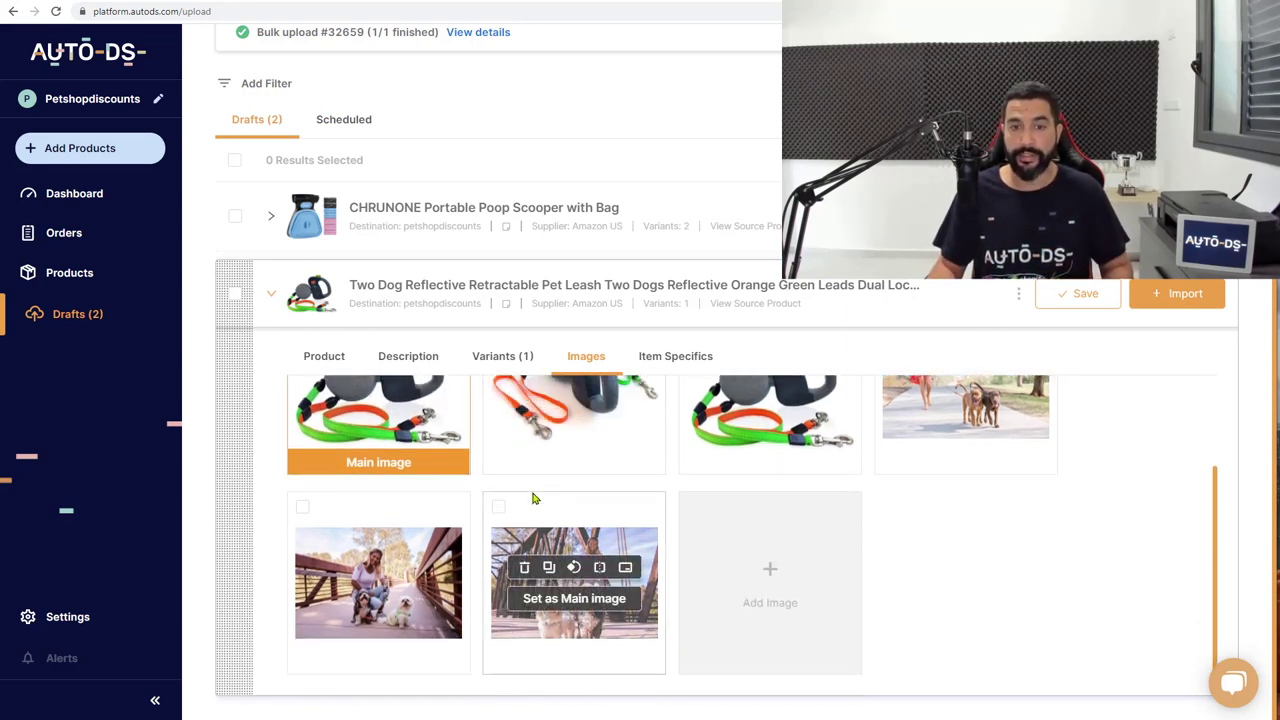
scroll(533, 498, "up", 1)
Step: Review the leash's item specifics, including the 5.9 × 5.89 × 10 inch product dimensions
left_click(690, 366)
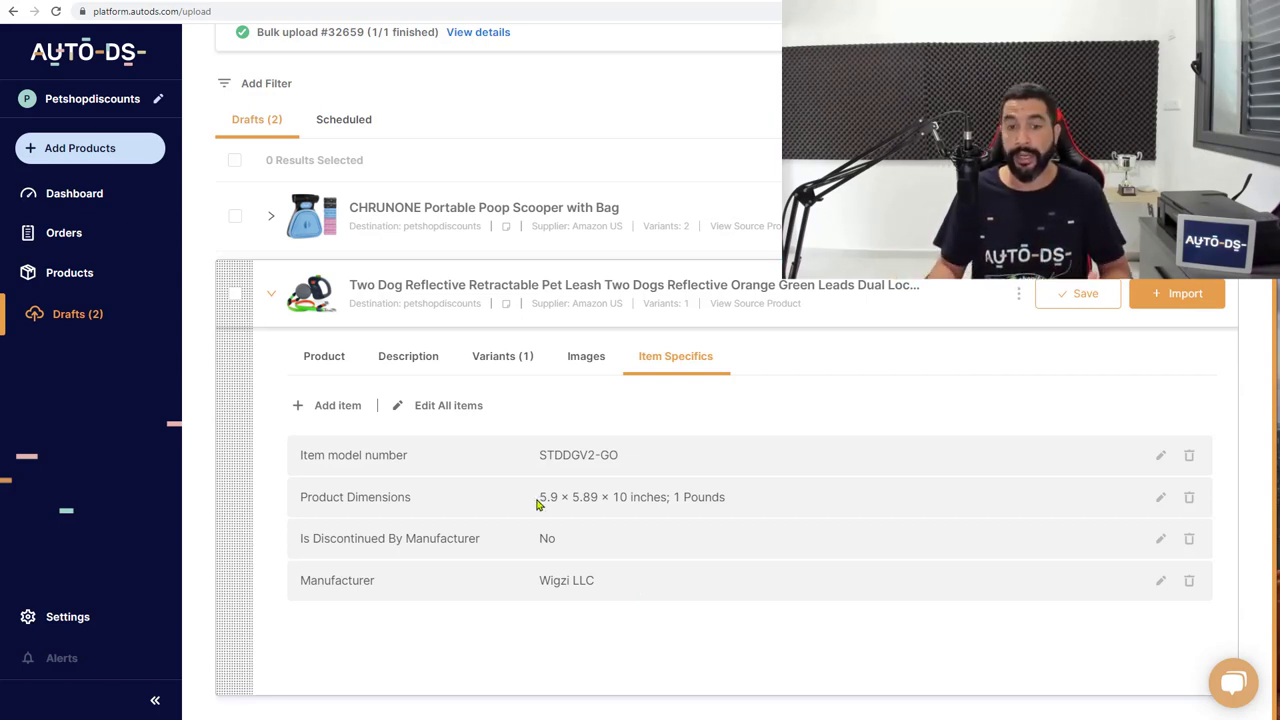
left_click_drag(540, 497, 660, 505)
left_click(673, 503)
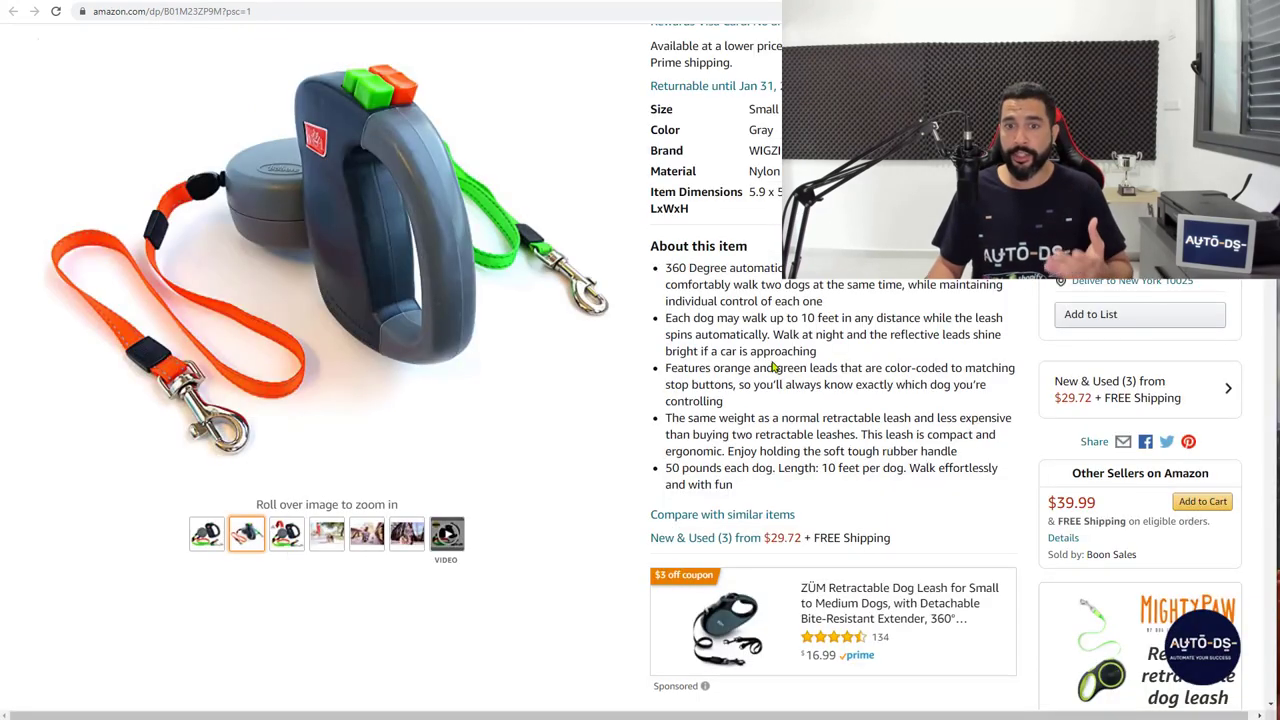
scroll(766, 338, "up", 5)
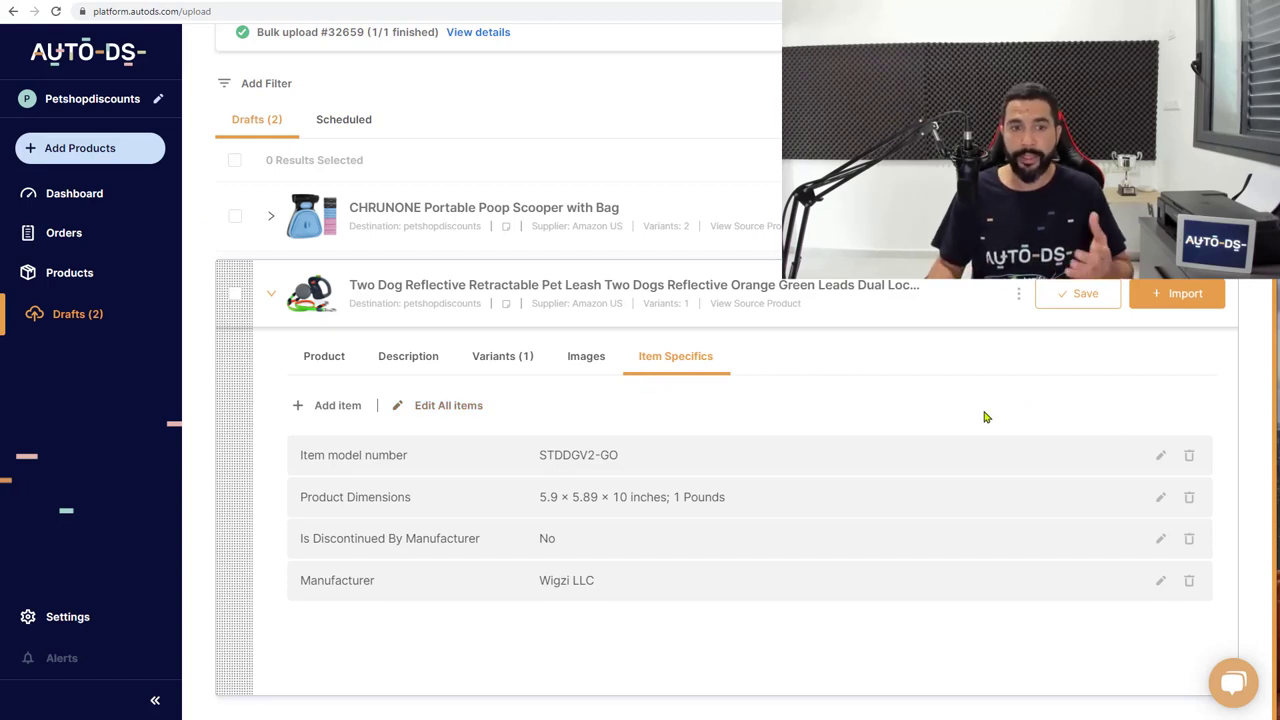
Step: Add a Color item specific with value Black/Green/Red, leaving the other specifics unchanged
left_click(340, 410)
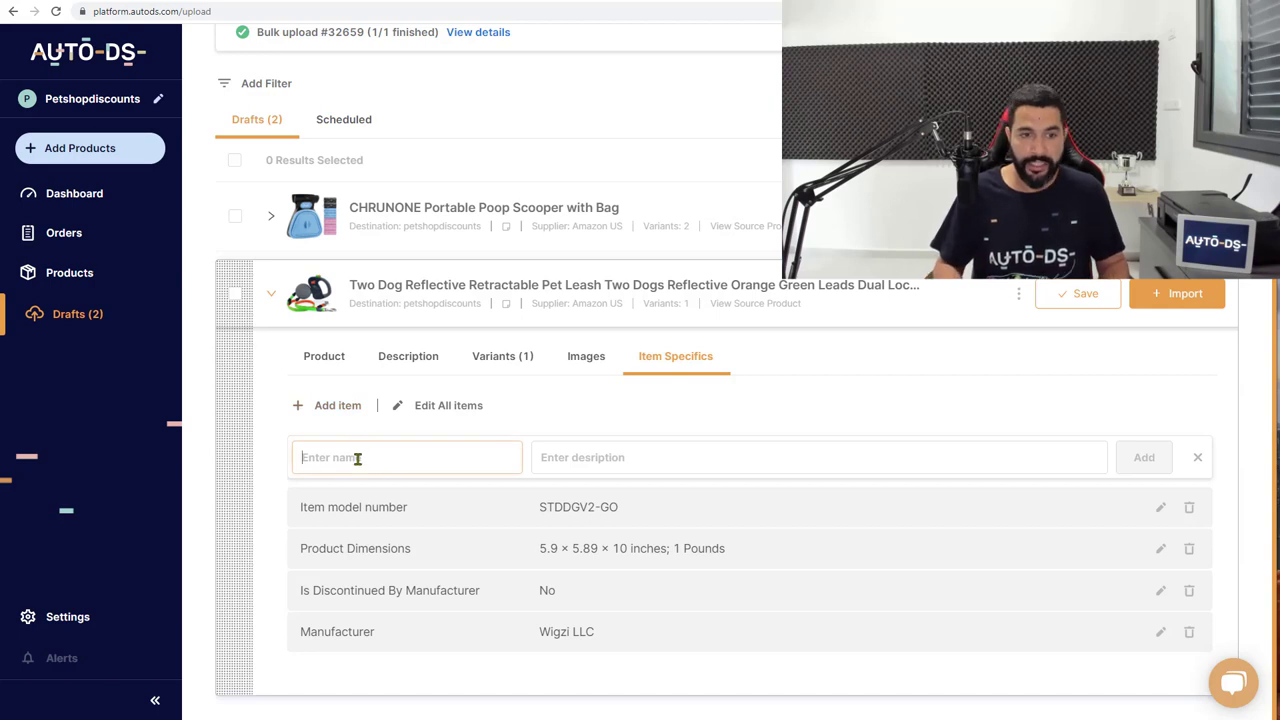
type("Color")
key("Tab")
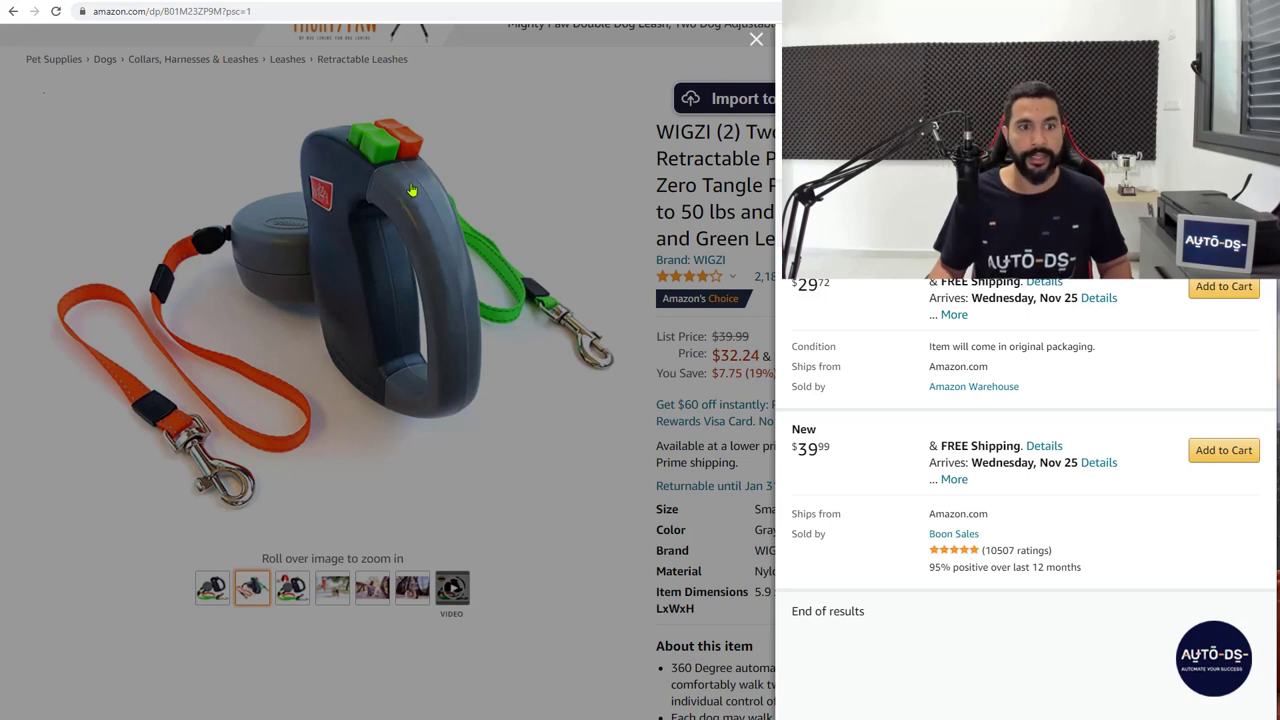
type("Black")
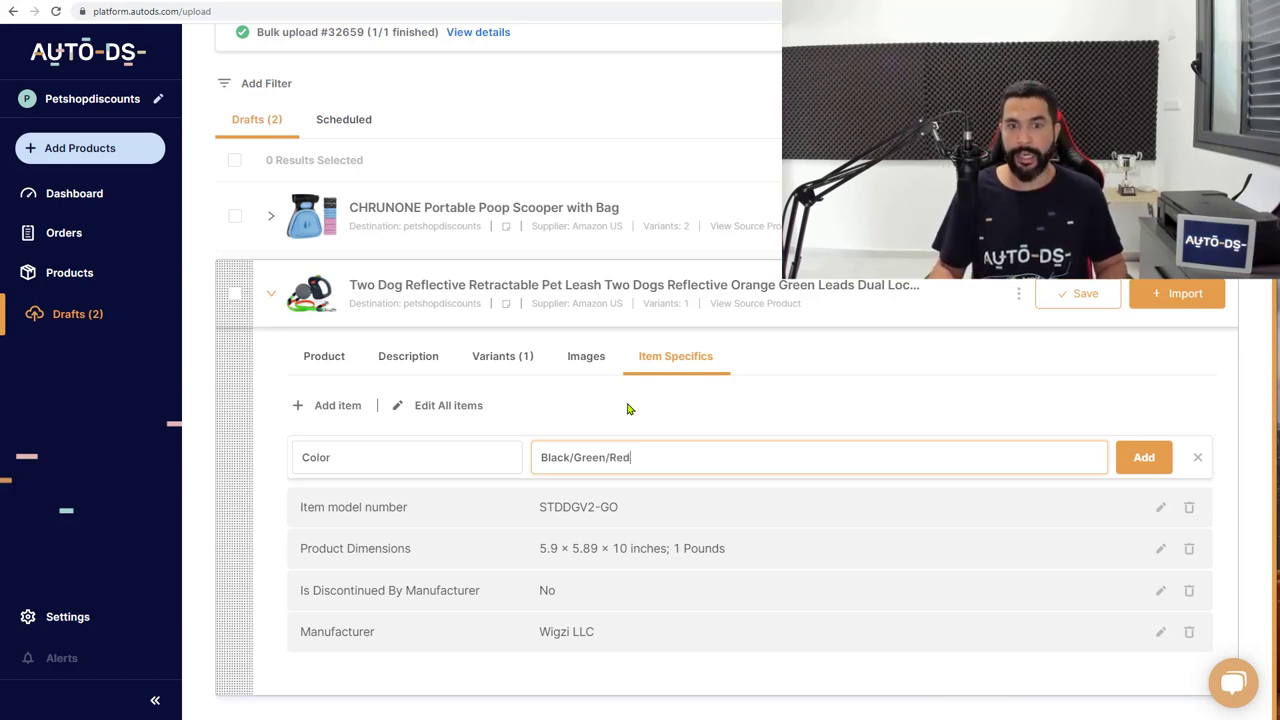
type("/Green/Red")
left_click(1144, 457)
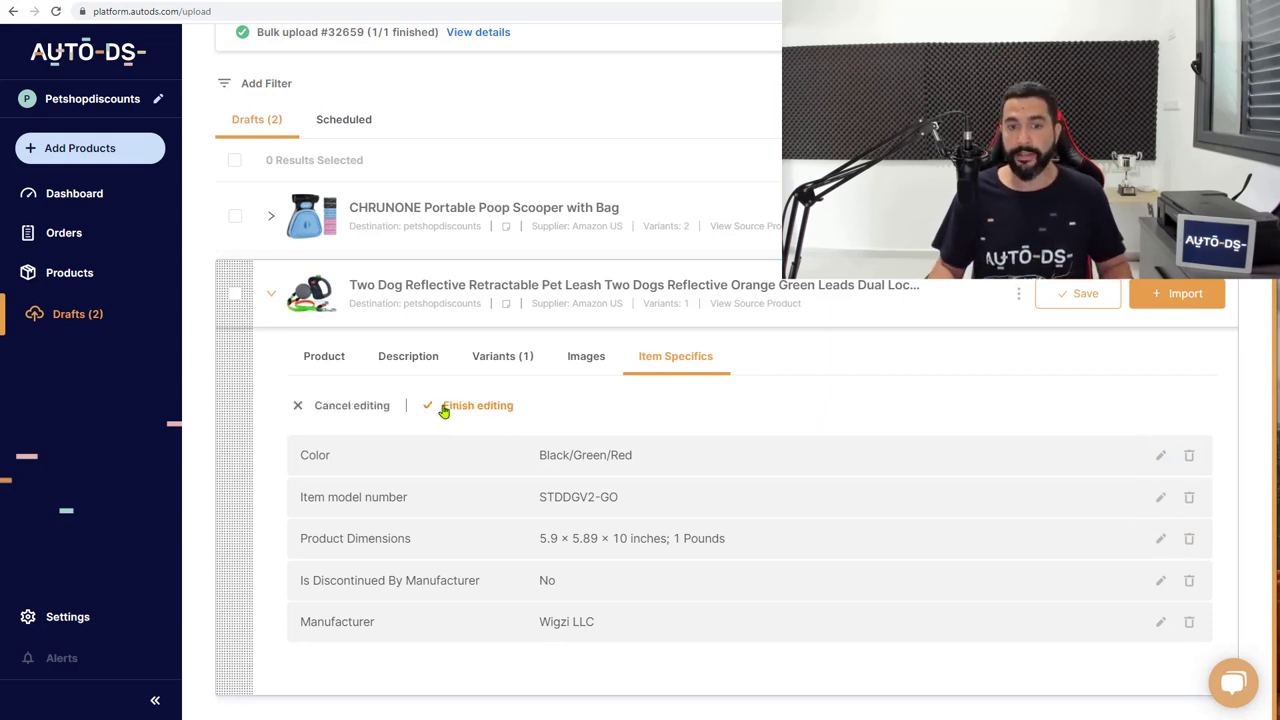
left_click(447, 411)
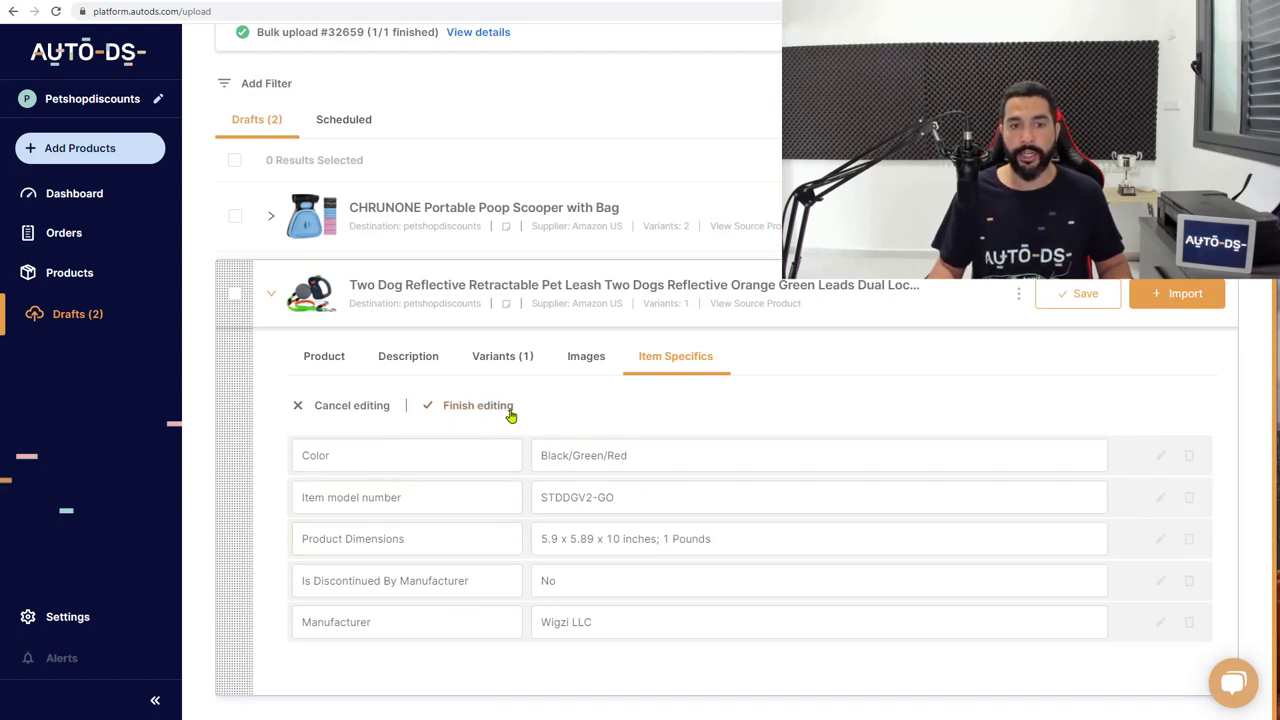
left_click(351, 412)
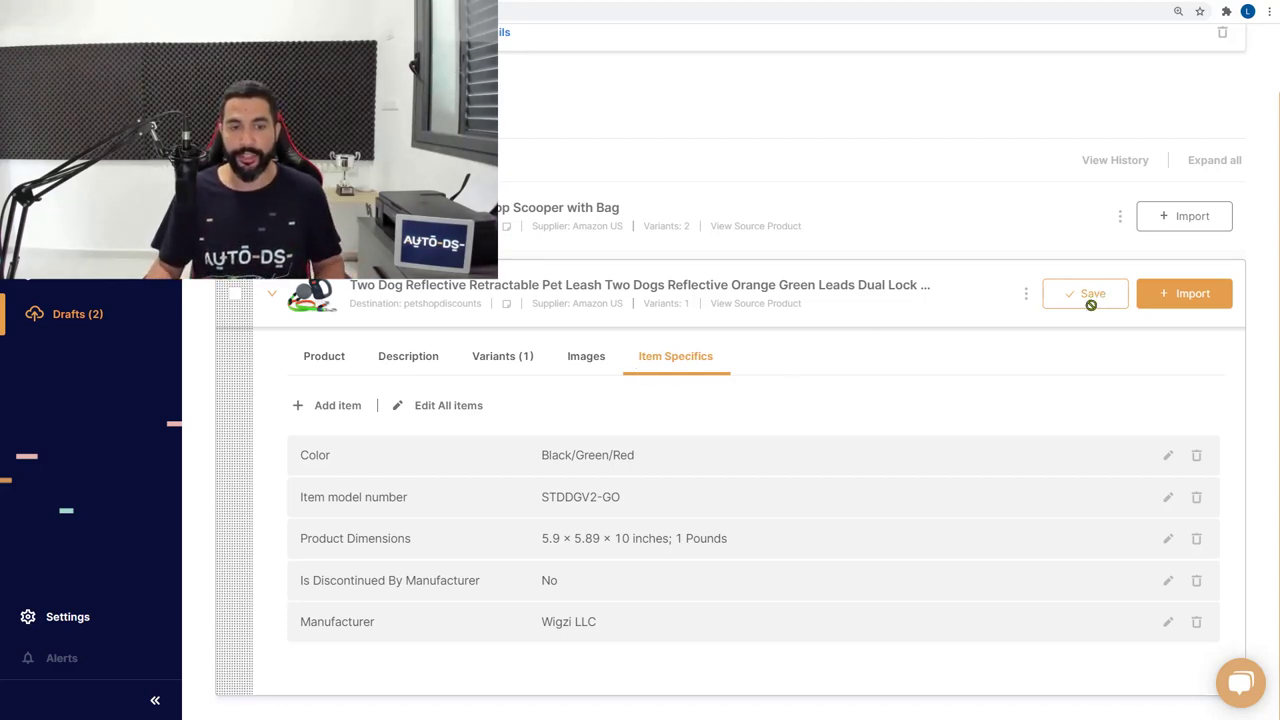
Step: Import the leash draft to the store and refresh Drafts to confirm only the poop scooper remains
left_click(1179, 298)
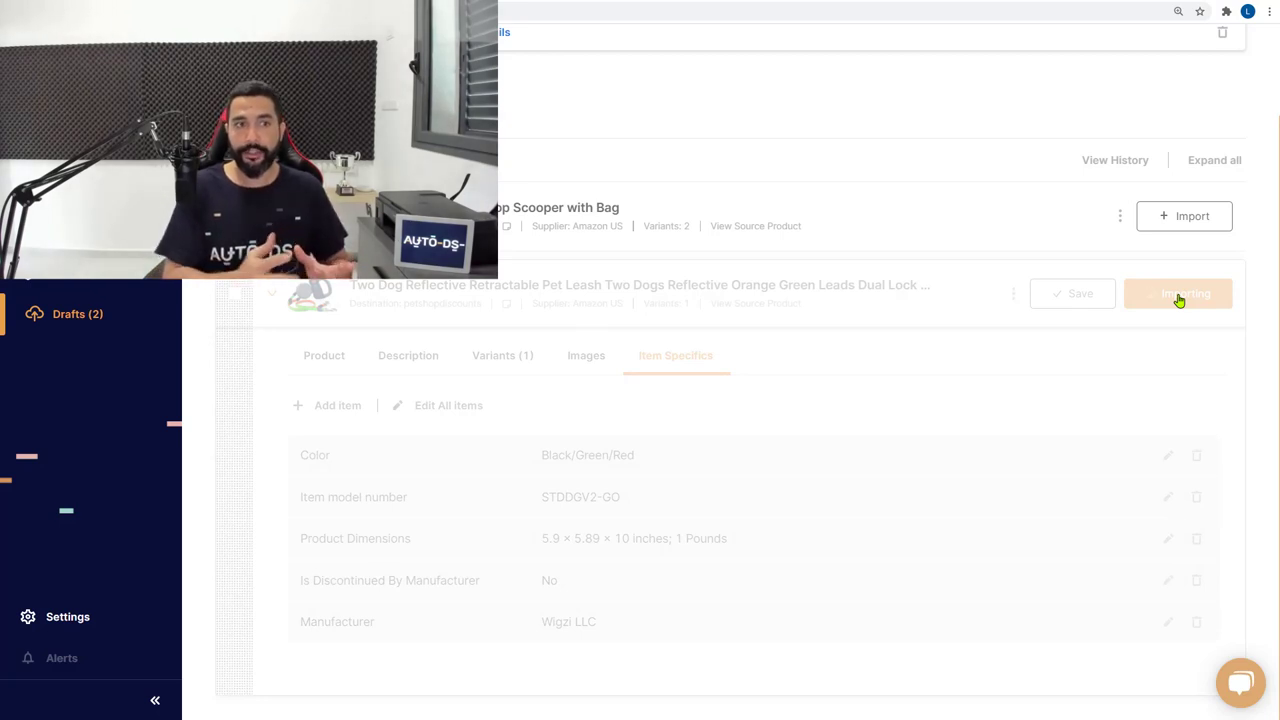
left_click(62, 320)
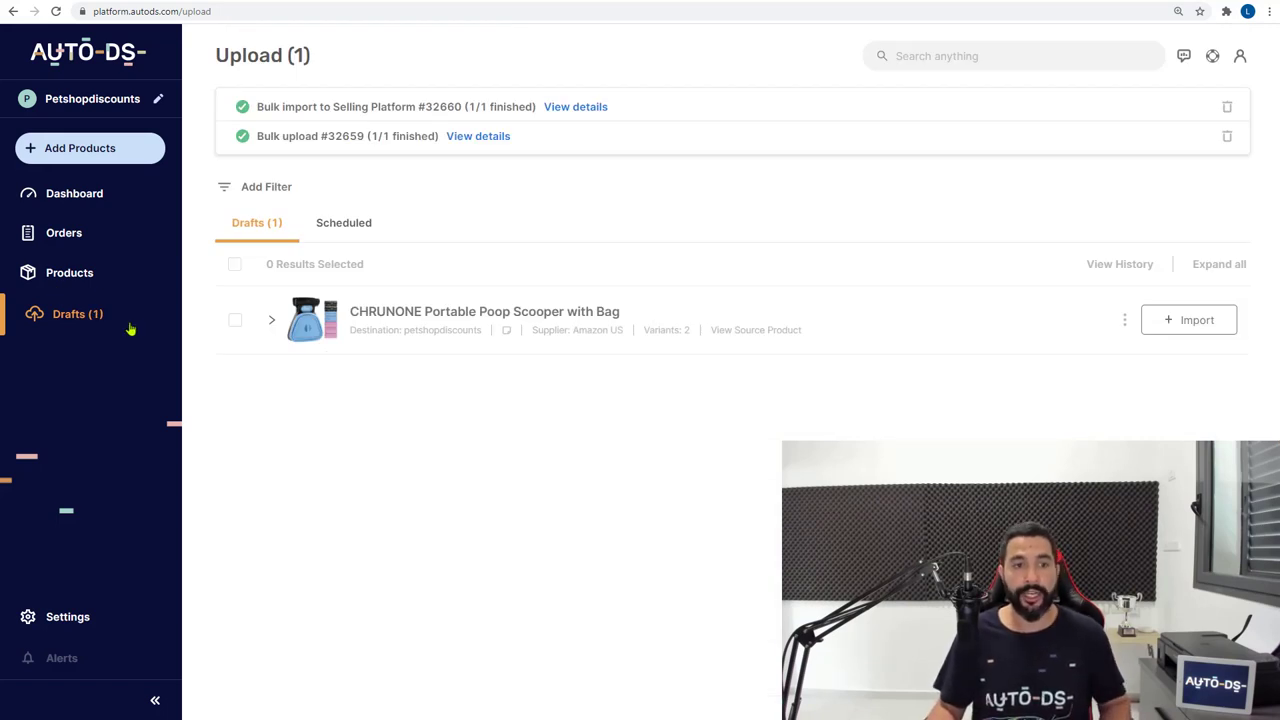
Step: Check the imported leash in AutoDS Products at $46.97, then go to the Shopify store admin
left_click(87, 285)
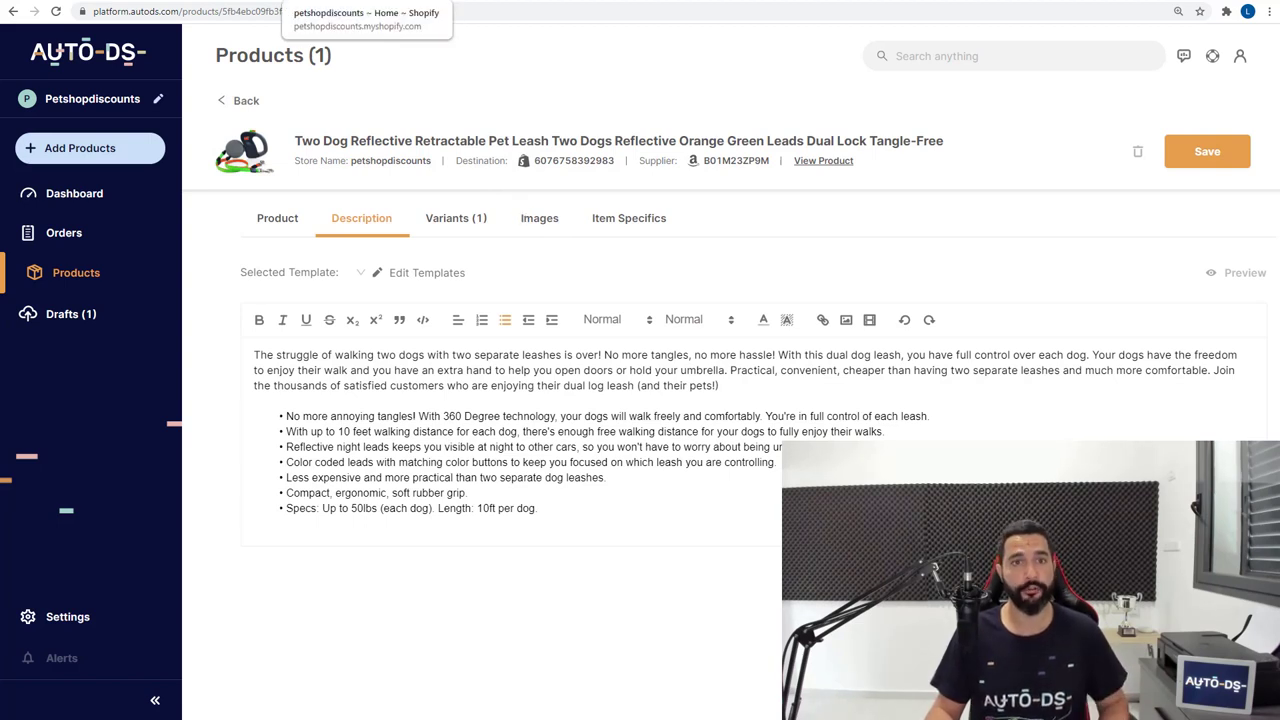
left_click(330, 3)
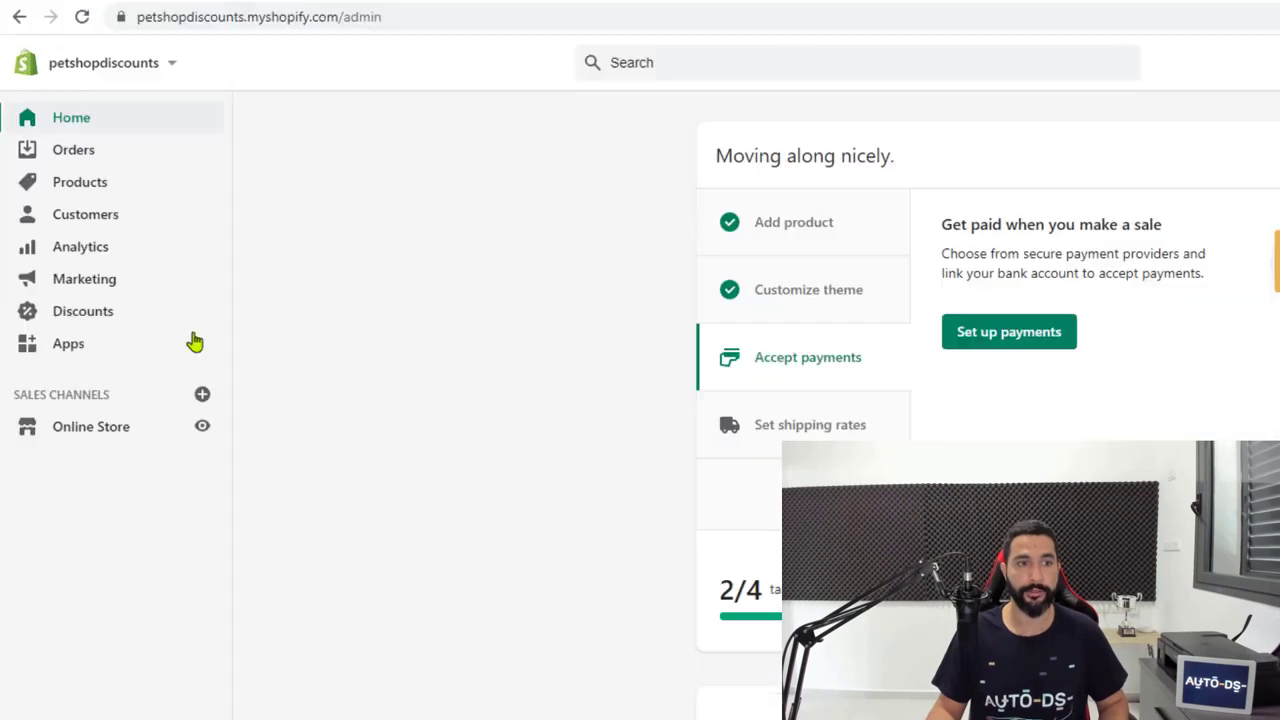
Step: Preview the dog leash product's storefront page, priced 46.97 NIS, from its Shopify product editor
left_click(93, 190)
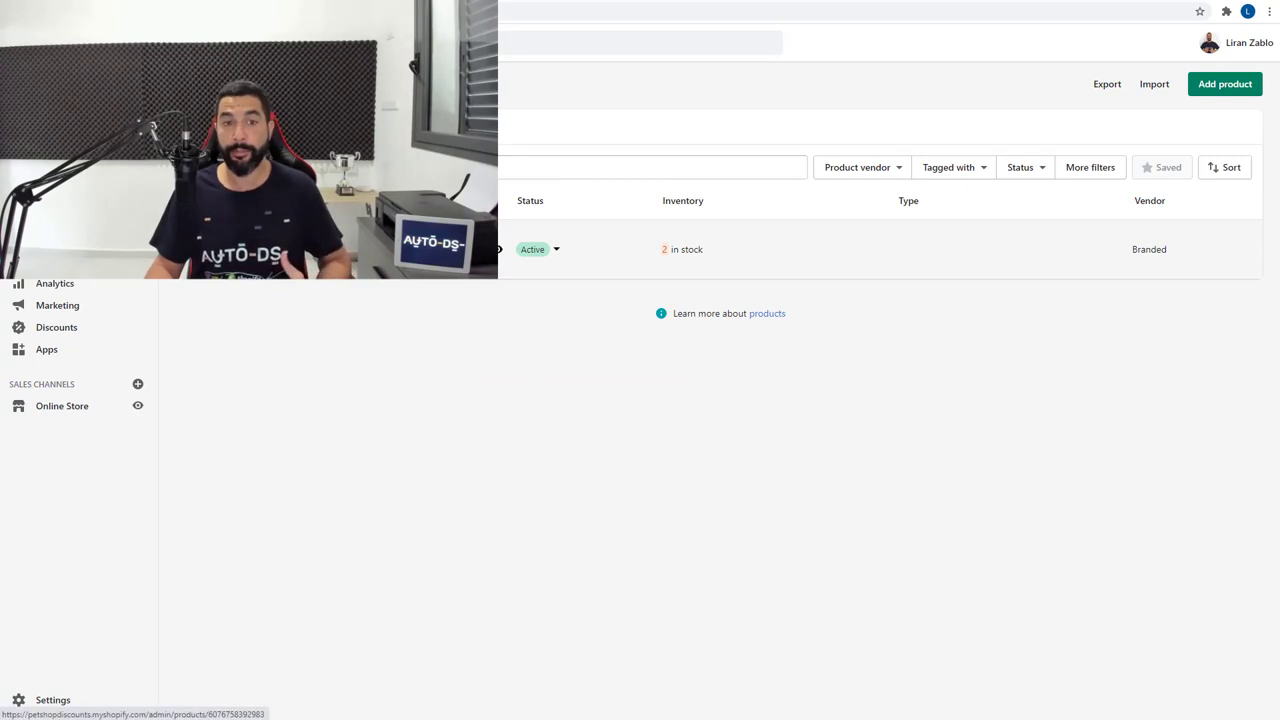
left_click(499, 249)
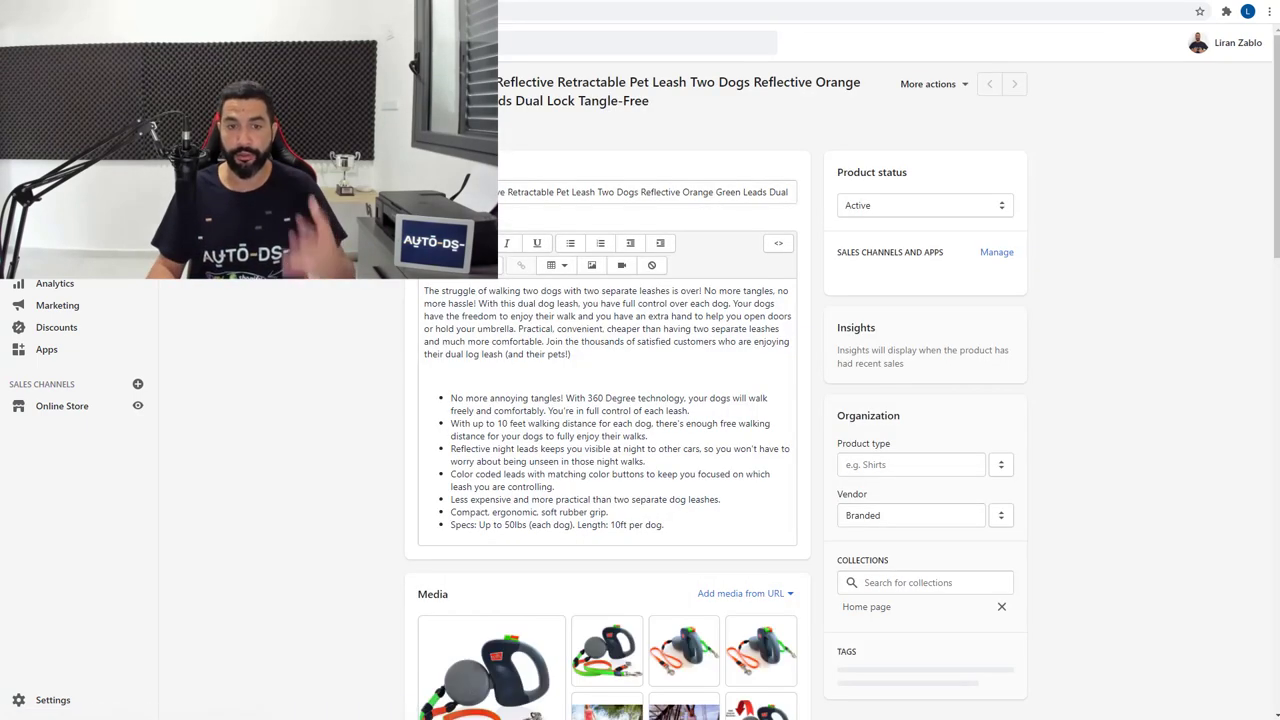
left_click(922, 86)
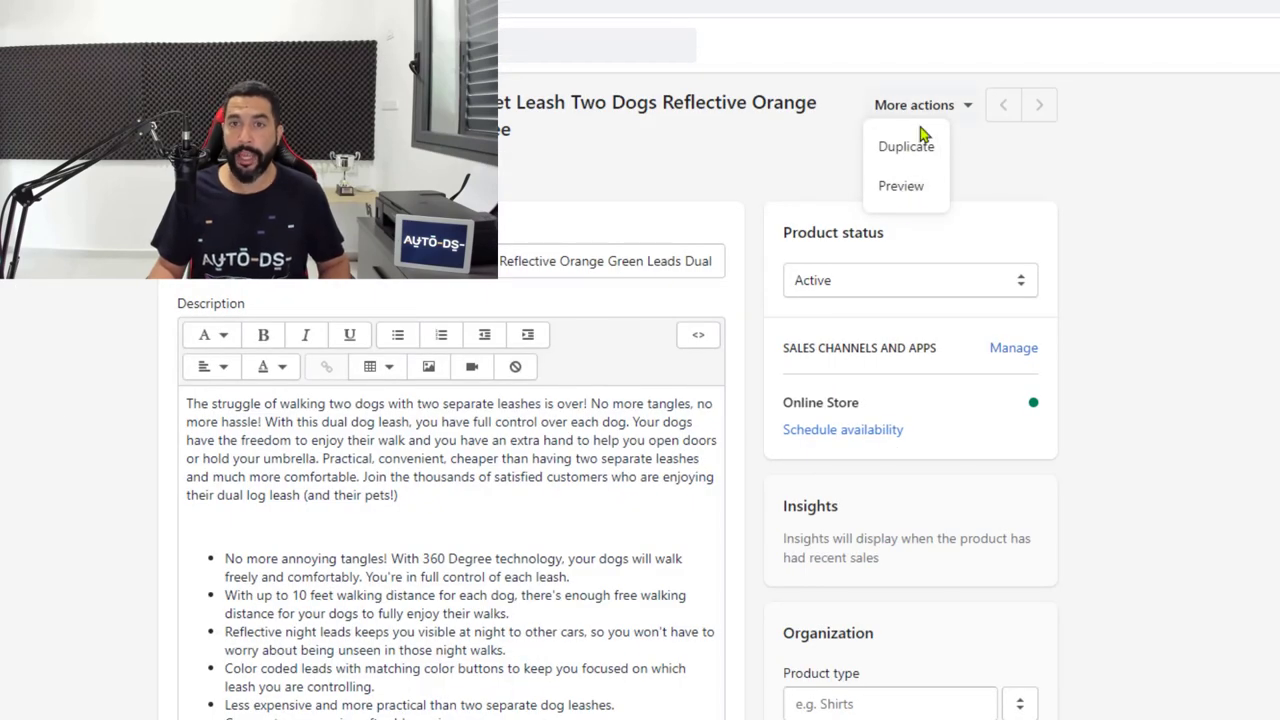
left_click(900, 188)
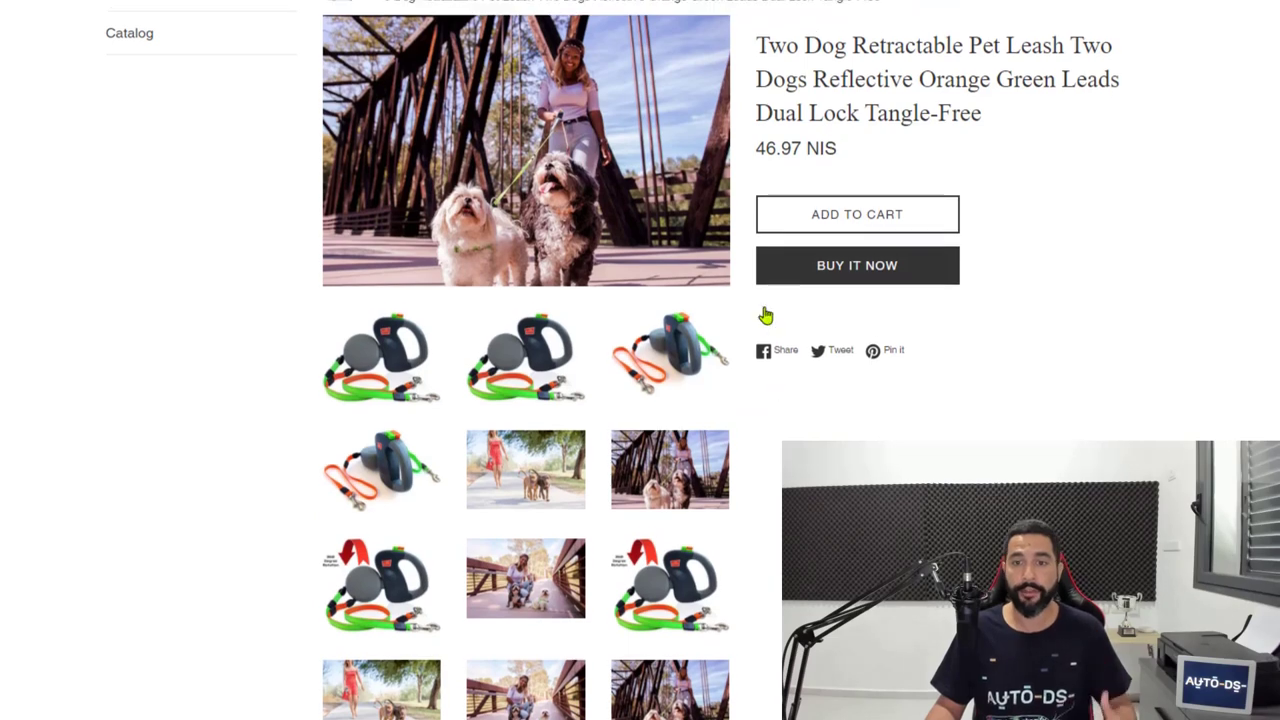
scroll(765, 316, "up", 1)
scroll(737, 212, "down", 4)
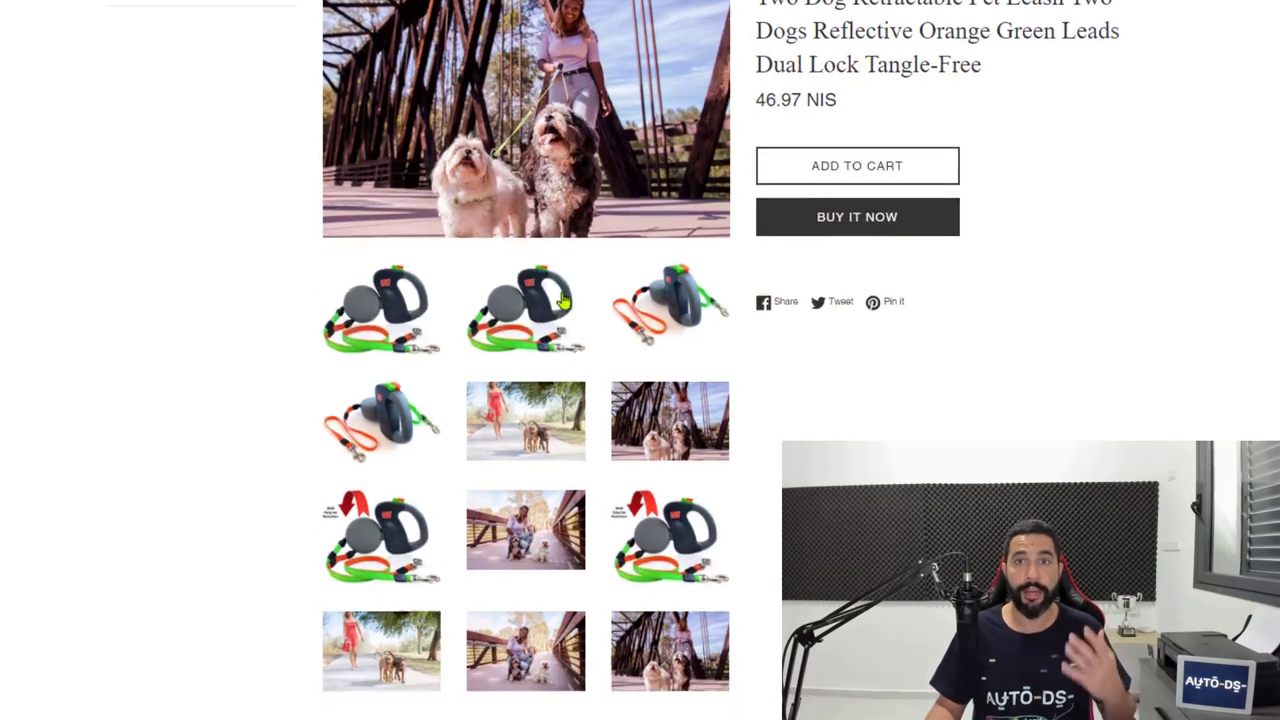
scroll(370, 290, "down", 2)
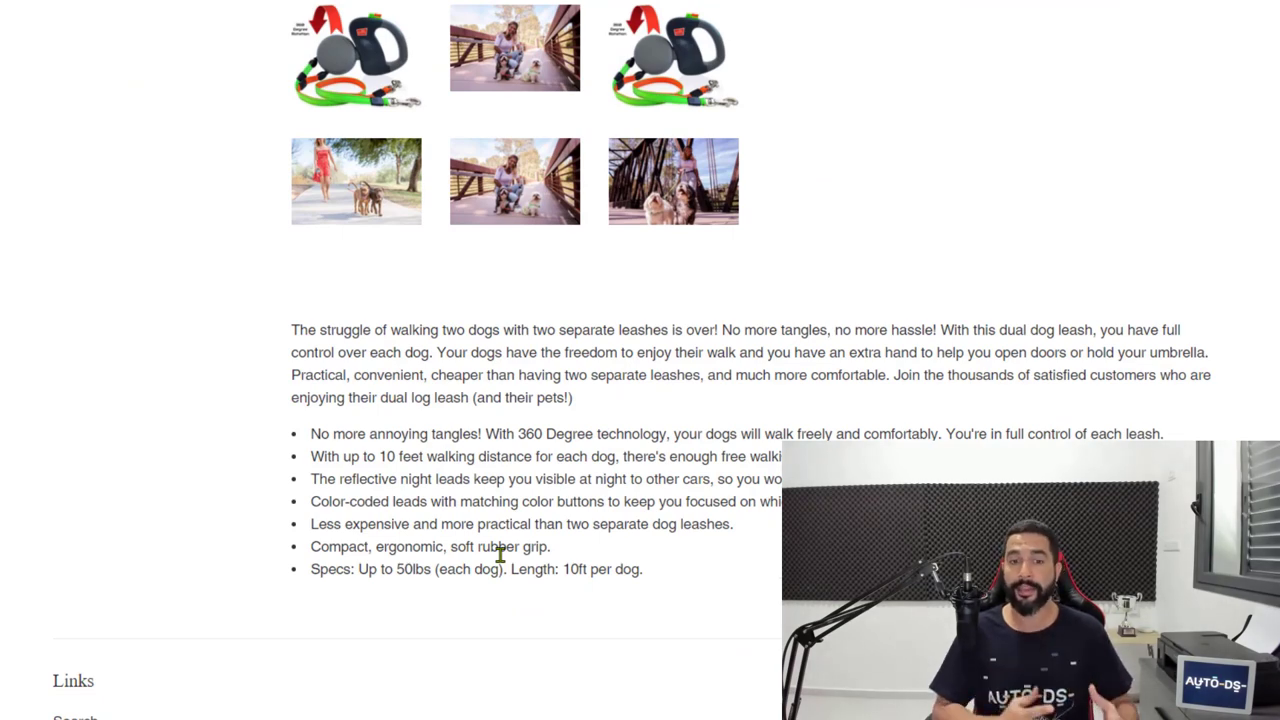
scroll(500, 553, "up", 1)
scroll(363, 623, "down", 3)
scroll(311, 611, "up", 1)
scroll(228, 590, "up", 10)
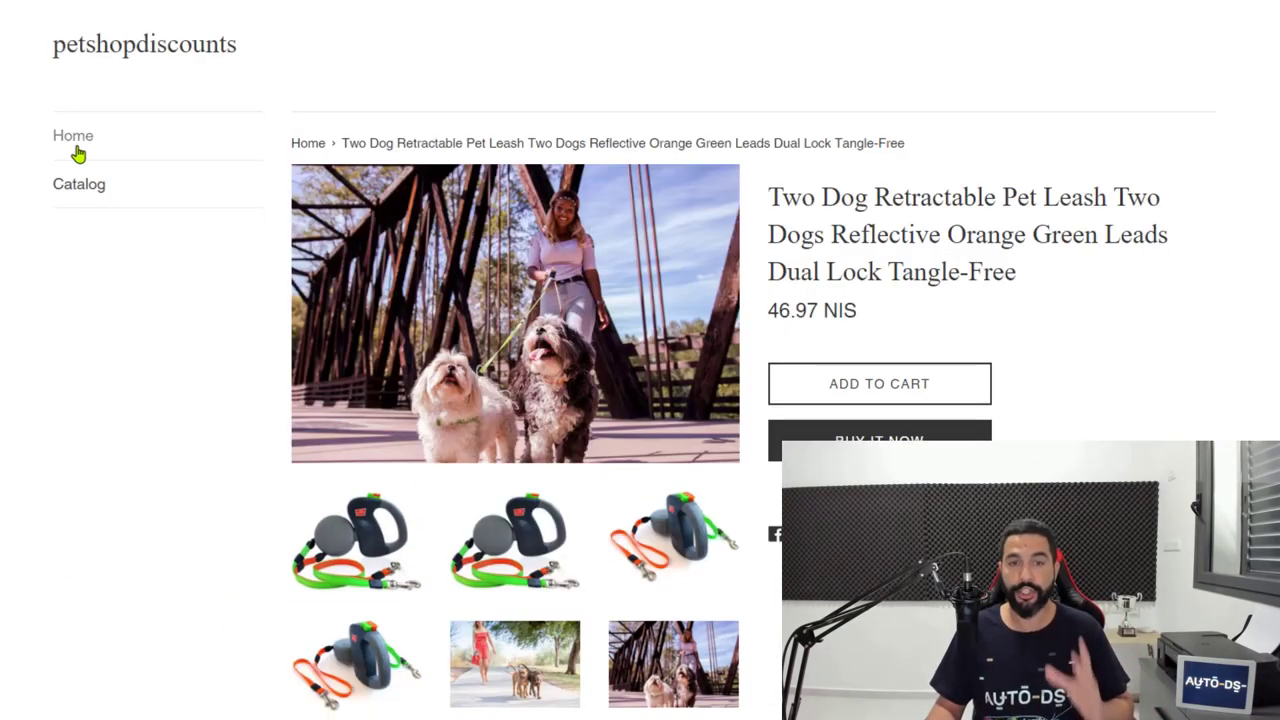
scroll(98, 160, "down", 2)
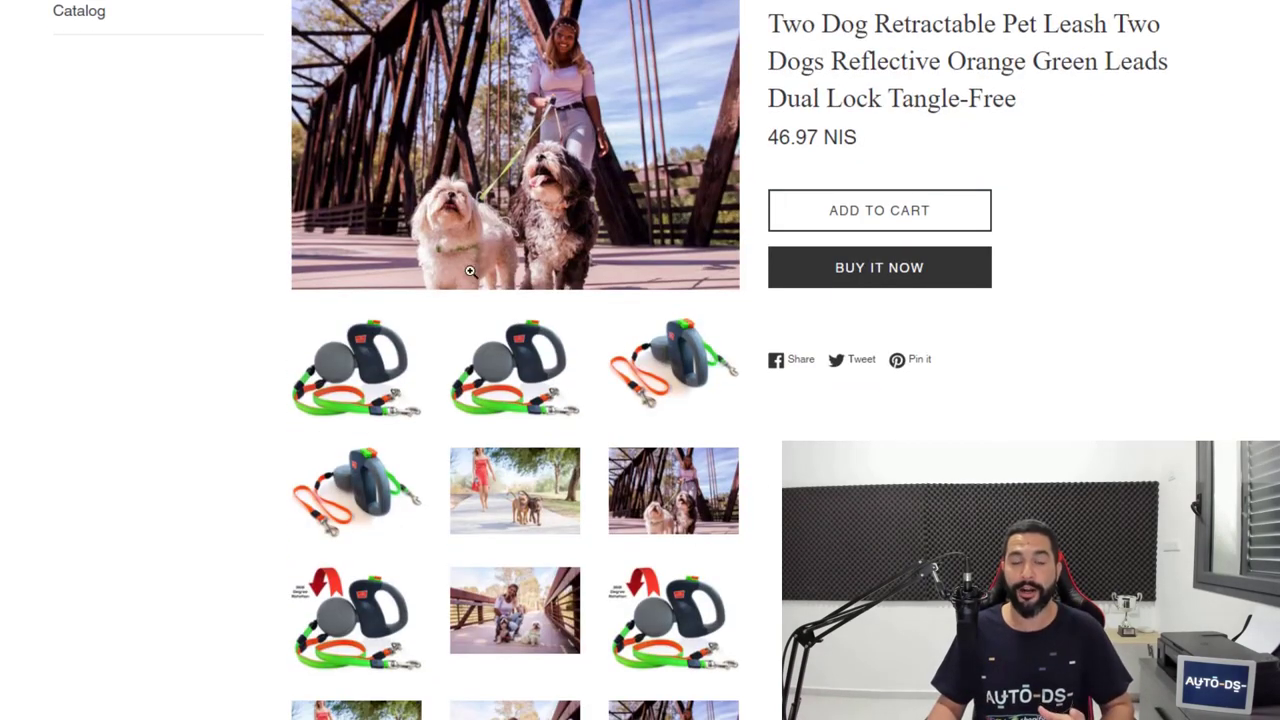
scroll(480, 285, "up", 1)
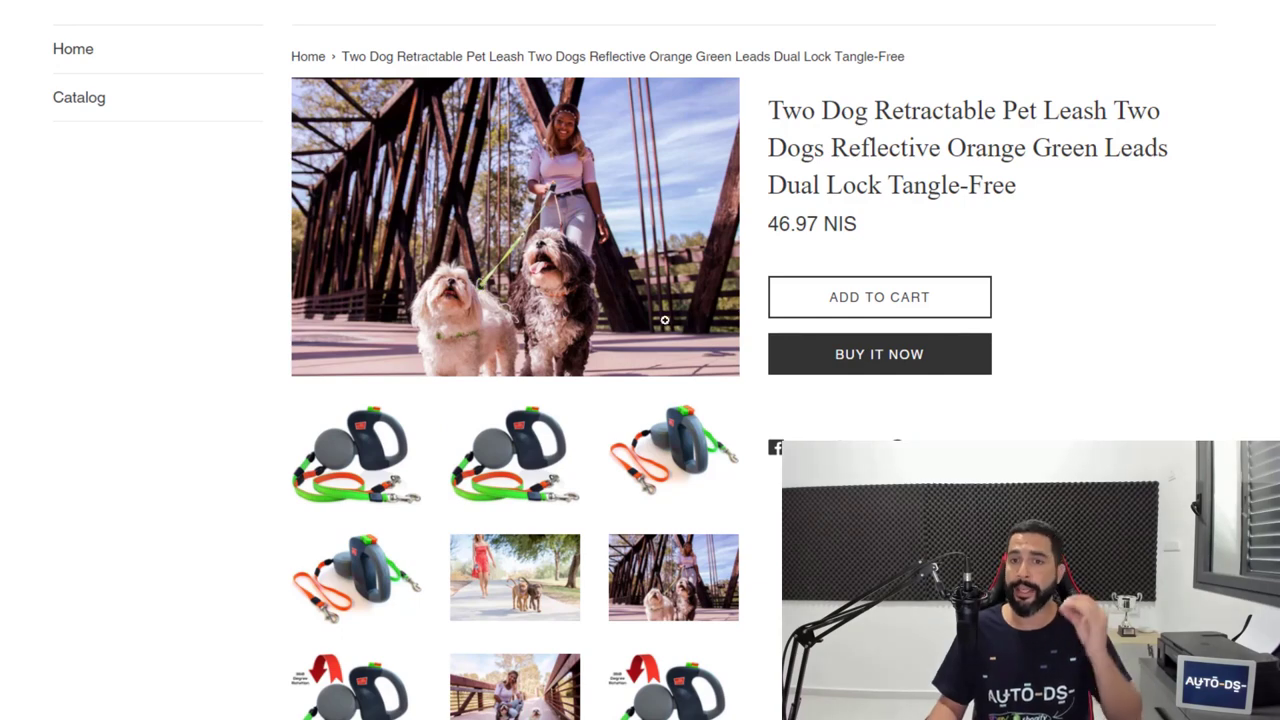
scroll(866, 143, "down", 1)
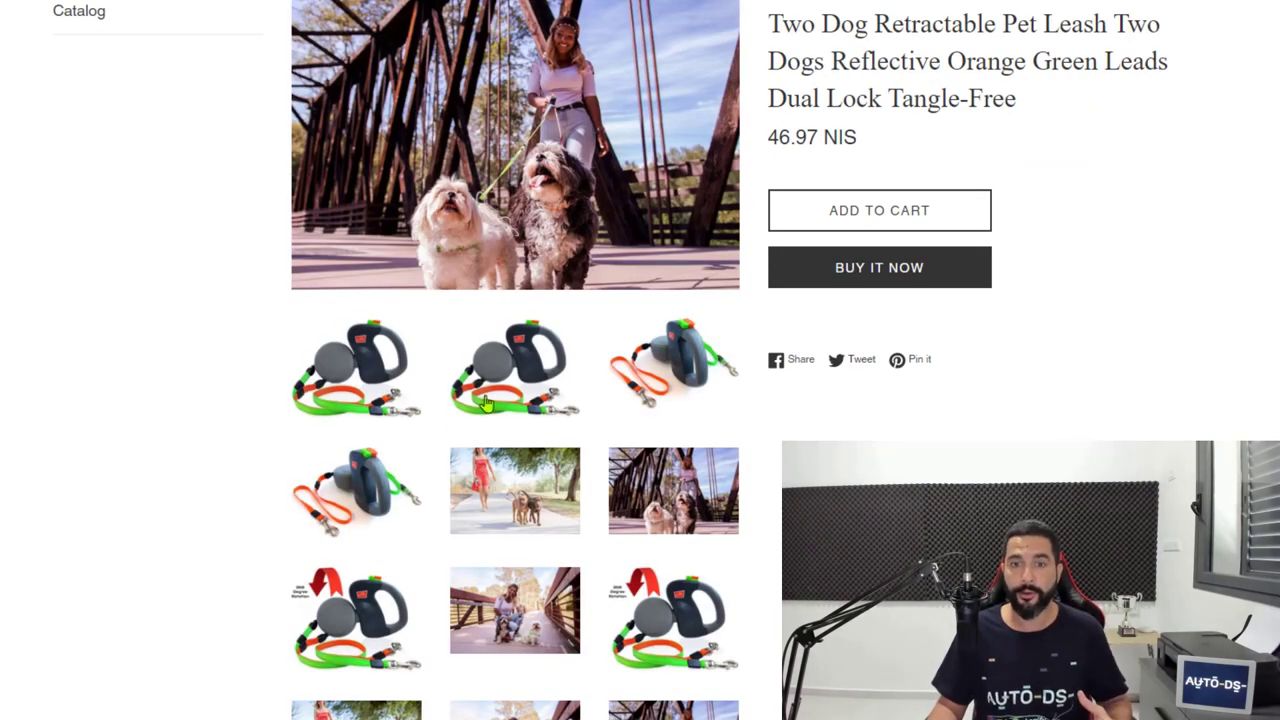
scroll(546, 340, "down", 5)
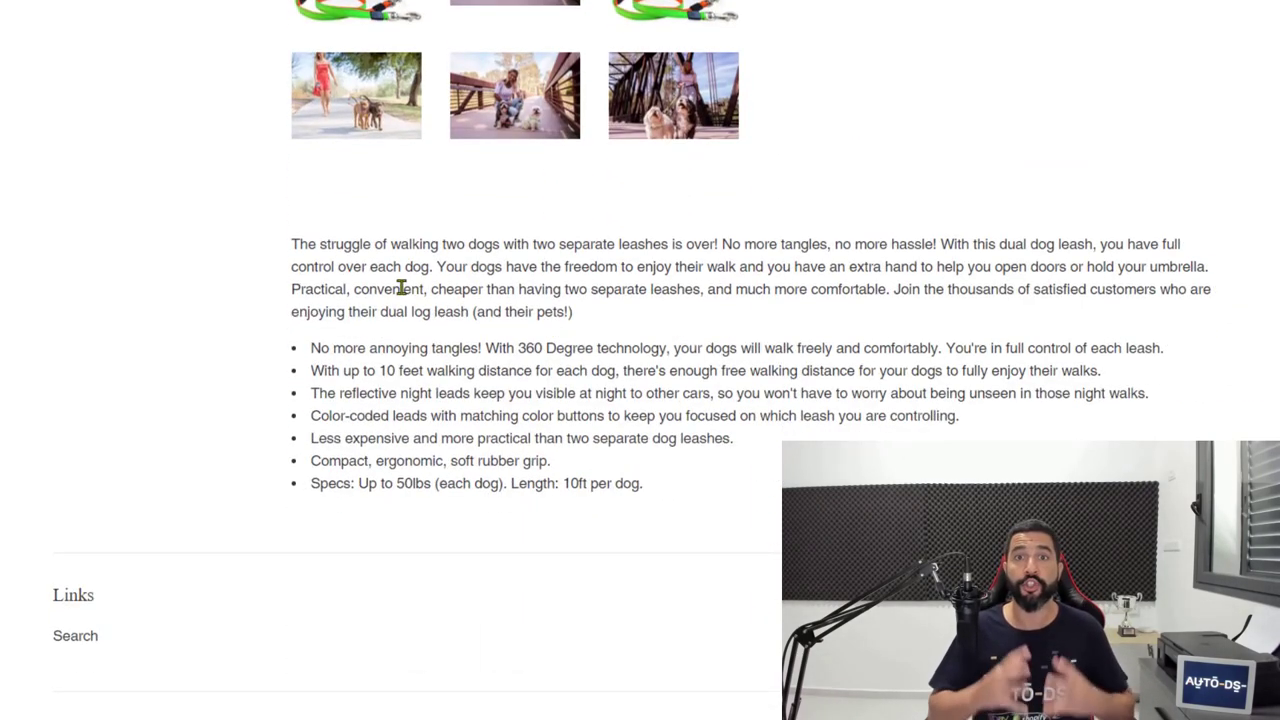
scroll(401, 288, "up", 6)
scroll(390, 309, "down", 6)
scroll(391, 314, "up", 6)
scroll(403, 282, "down", 2)
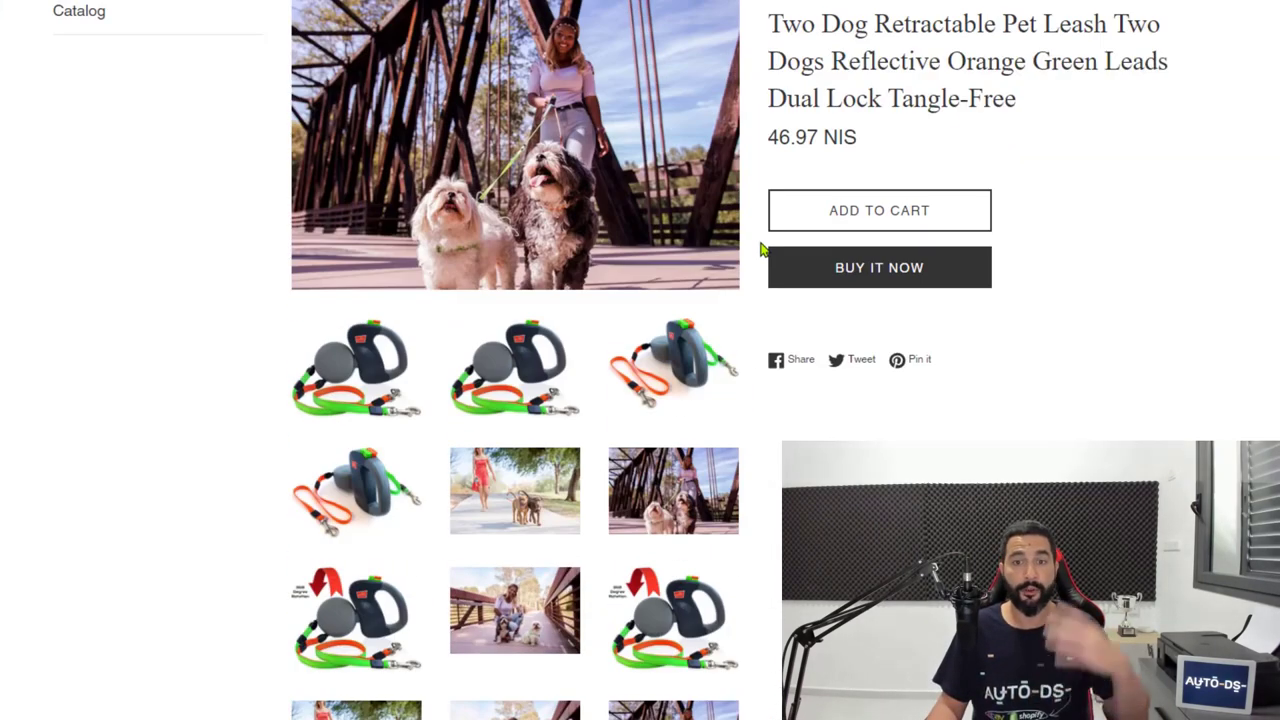
scroll(752, 240, "up", 3)
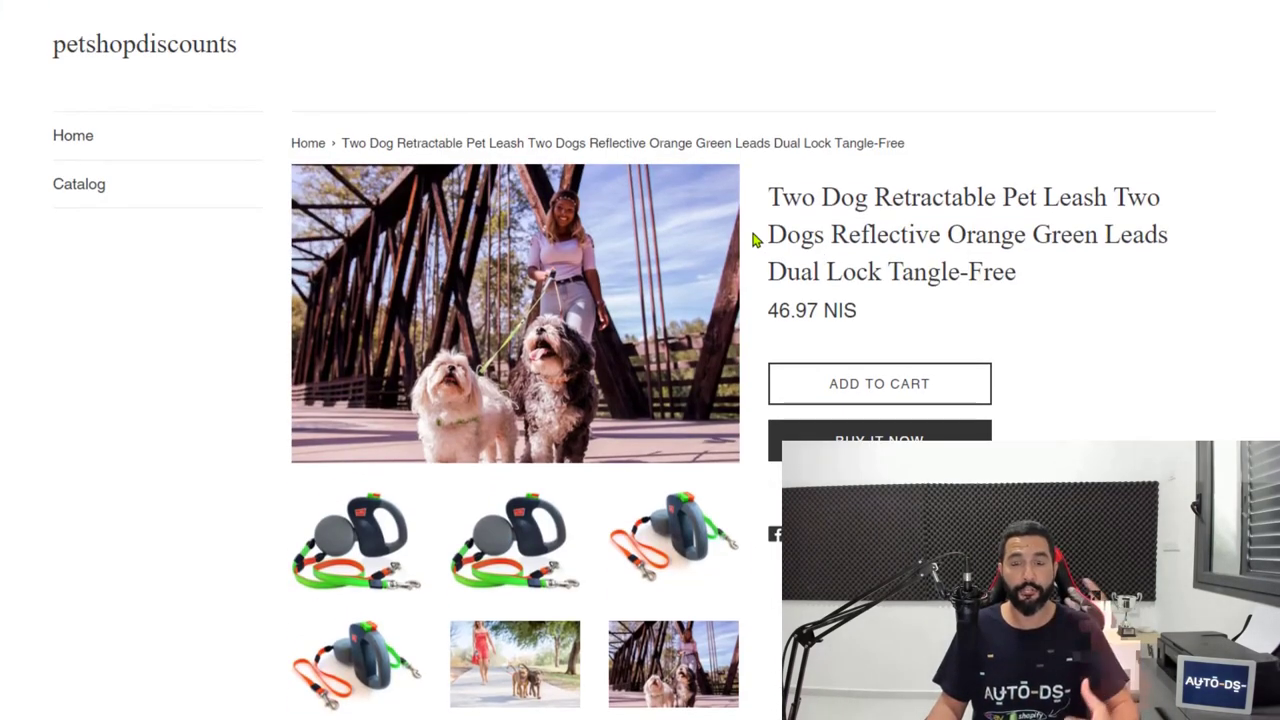
scroll(750, 226, "down", 5)
scroll(745, 227, "down", 1)
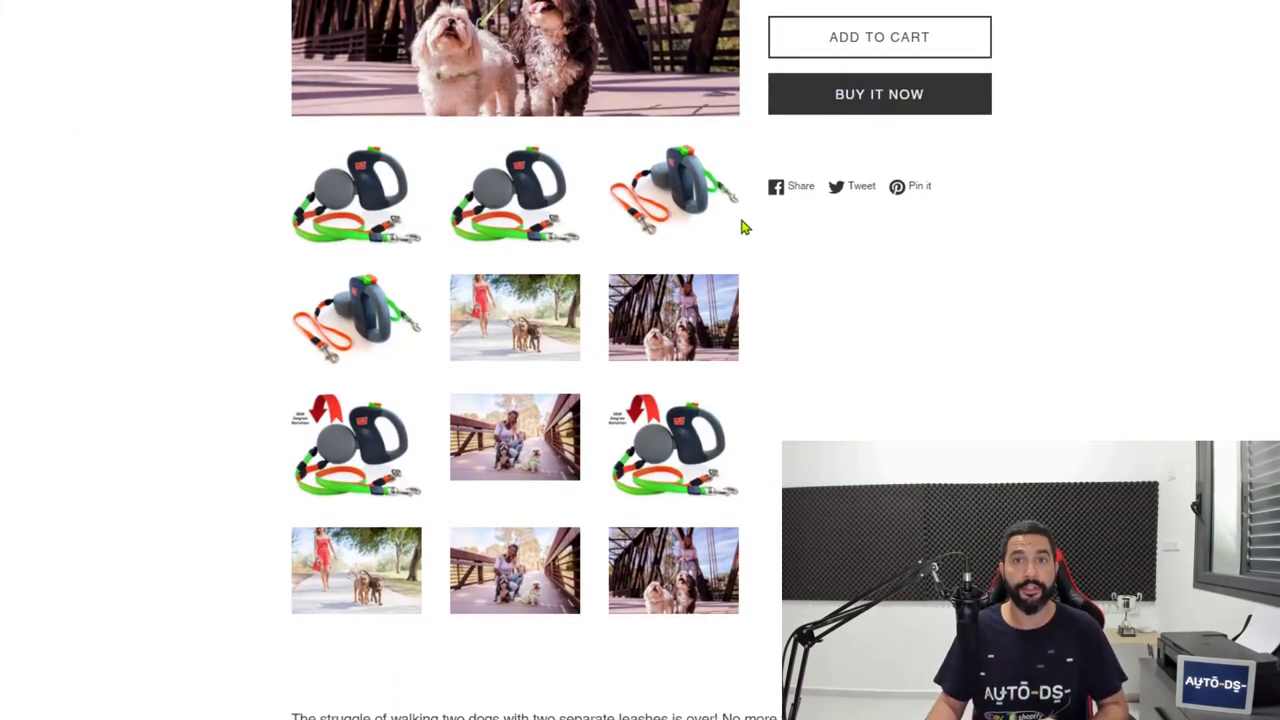
scroll(750, 225, "up", 4)
scroll(750, 265, "down", 2)
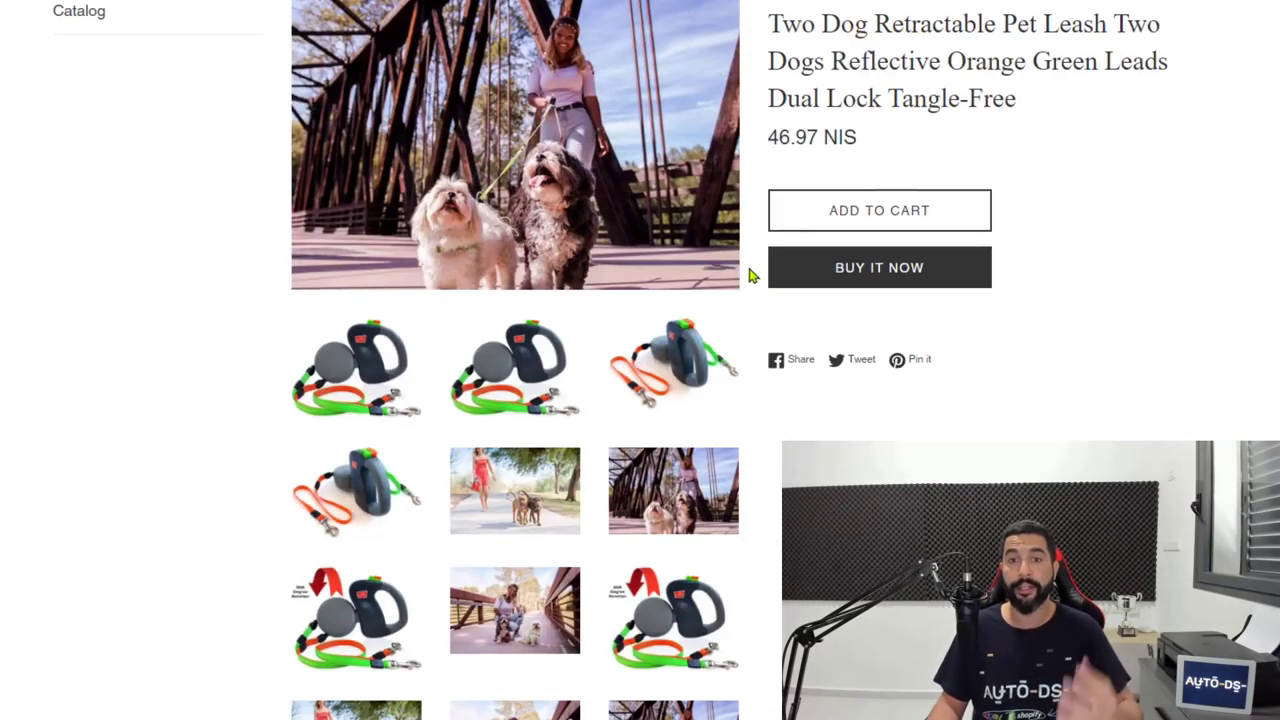
scroll(752, 275, "down", 1)
scroll(743, 274, "down", 6)
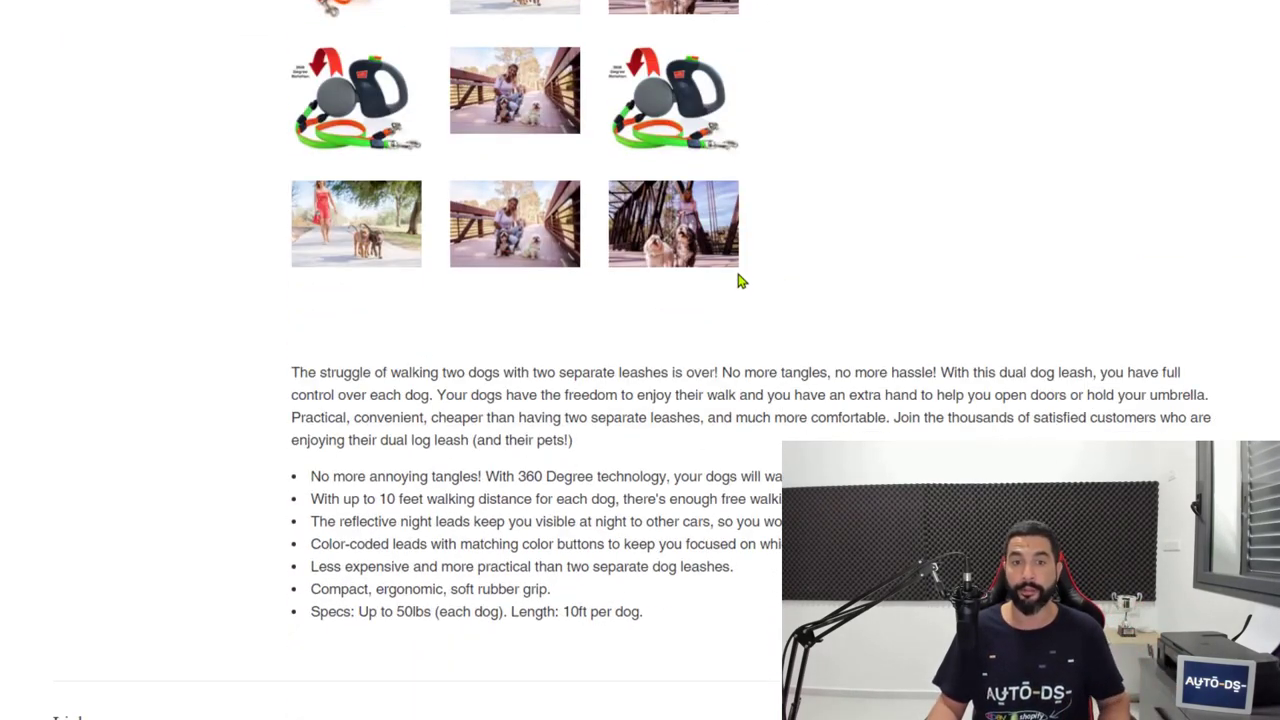
scroll(741, 278, "up", 2)
scroll(718, 250, "down", 2)
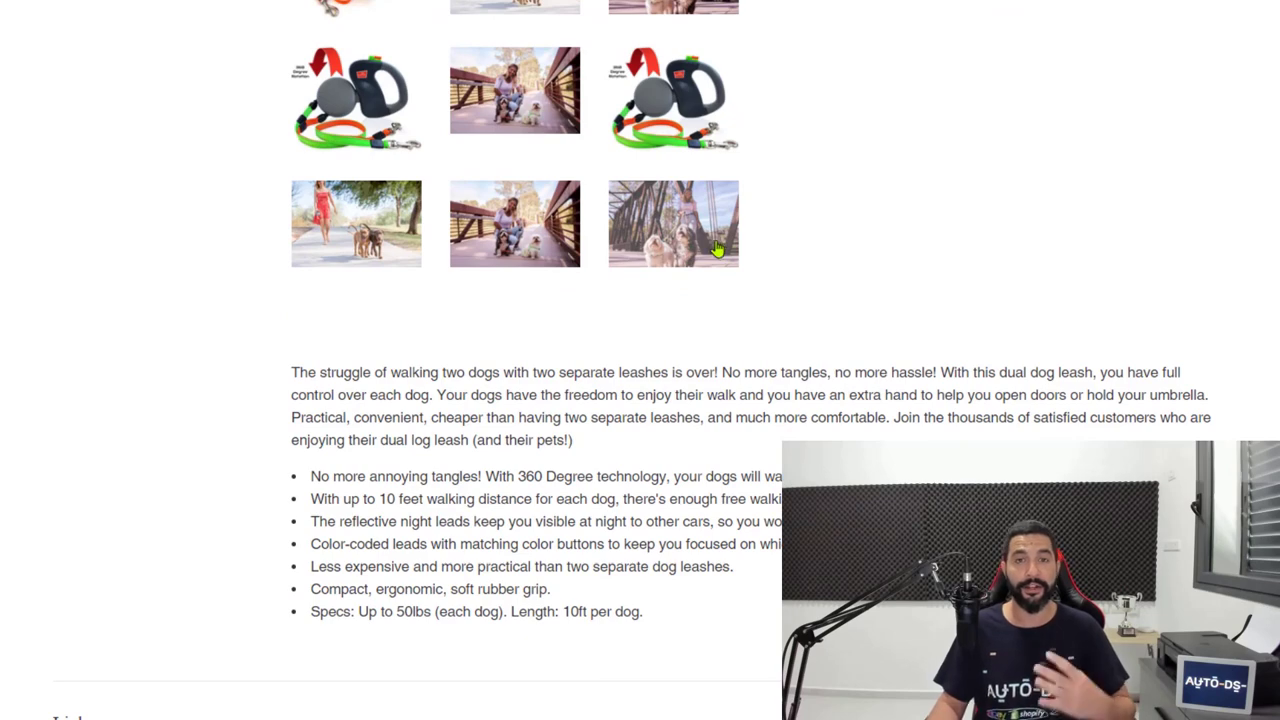
scroll(712, 240, "up", 2)
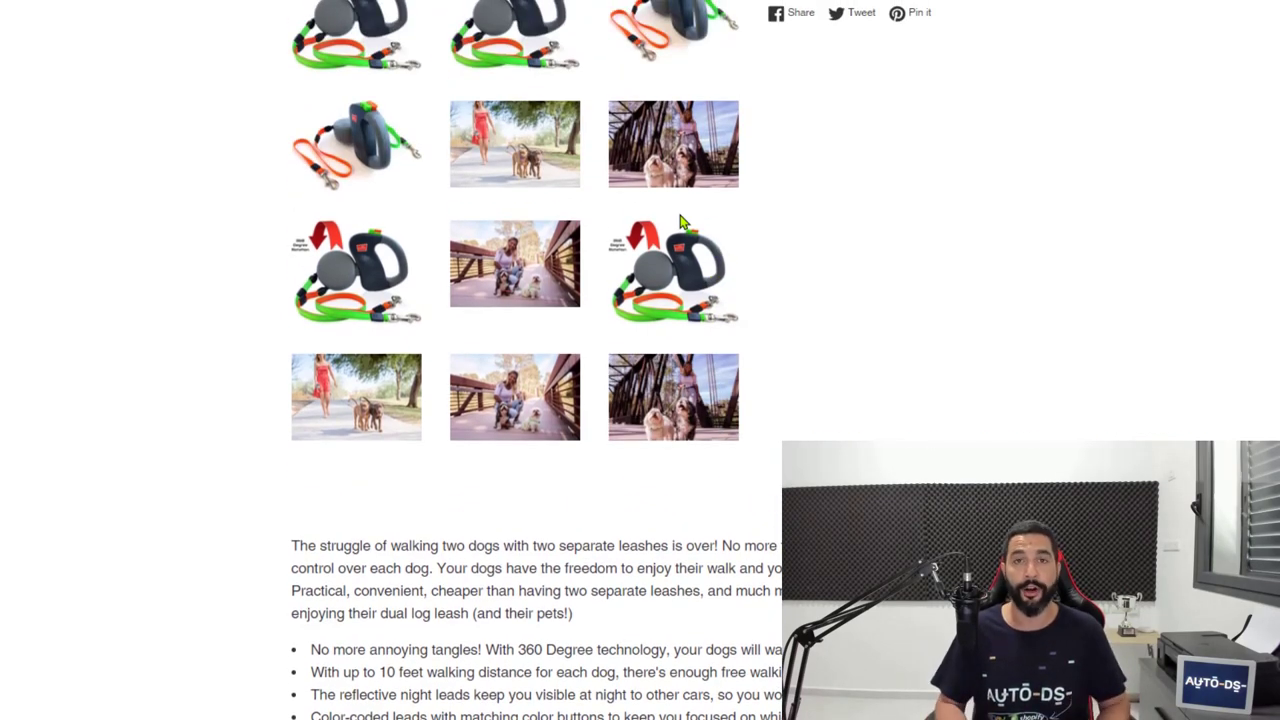